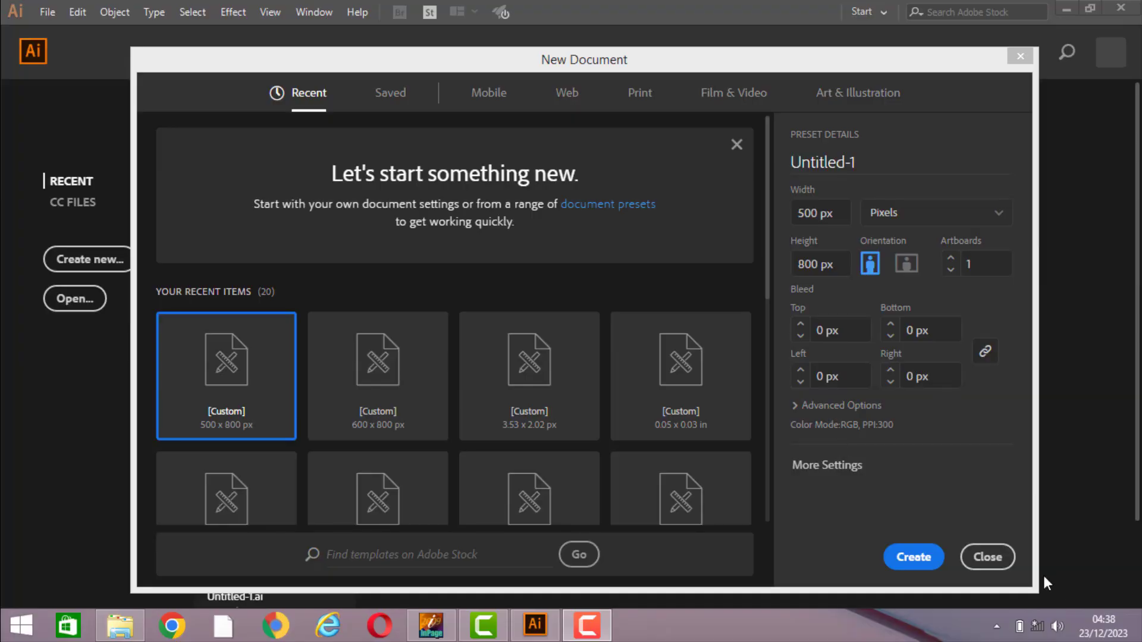
Step: Set the new document's width to 1080 px, leaving height for next
left_click(602, 634)
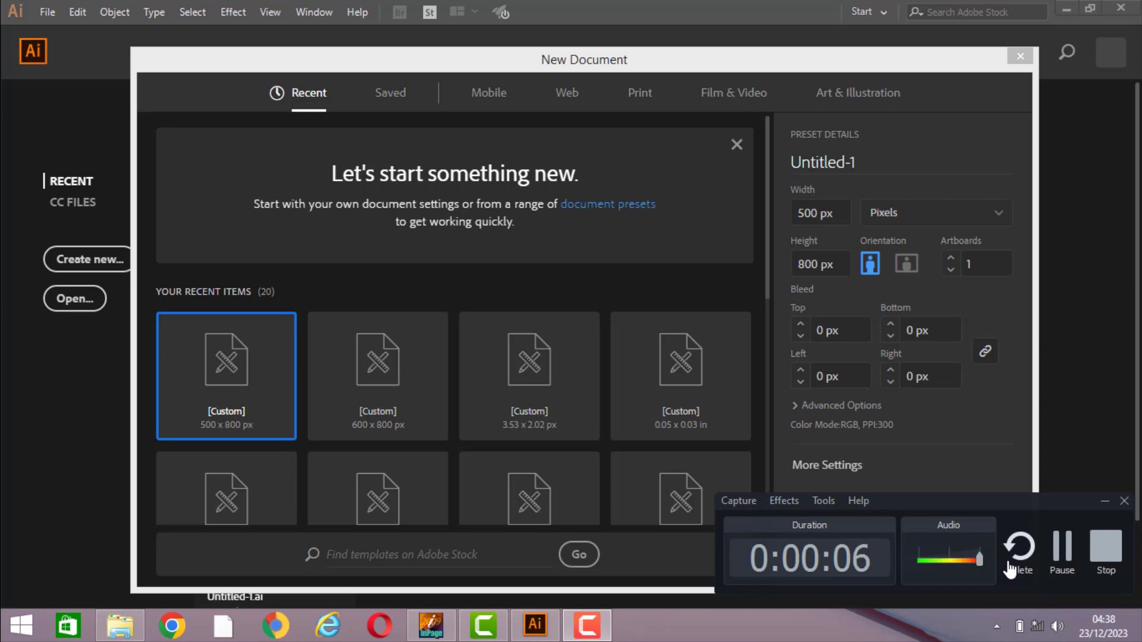
left_click(1104, 503)
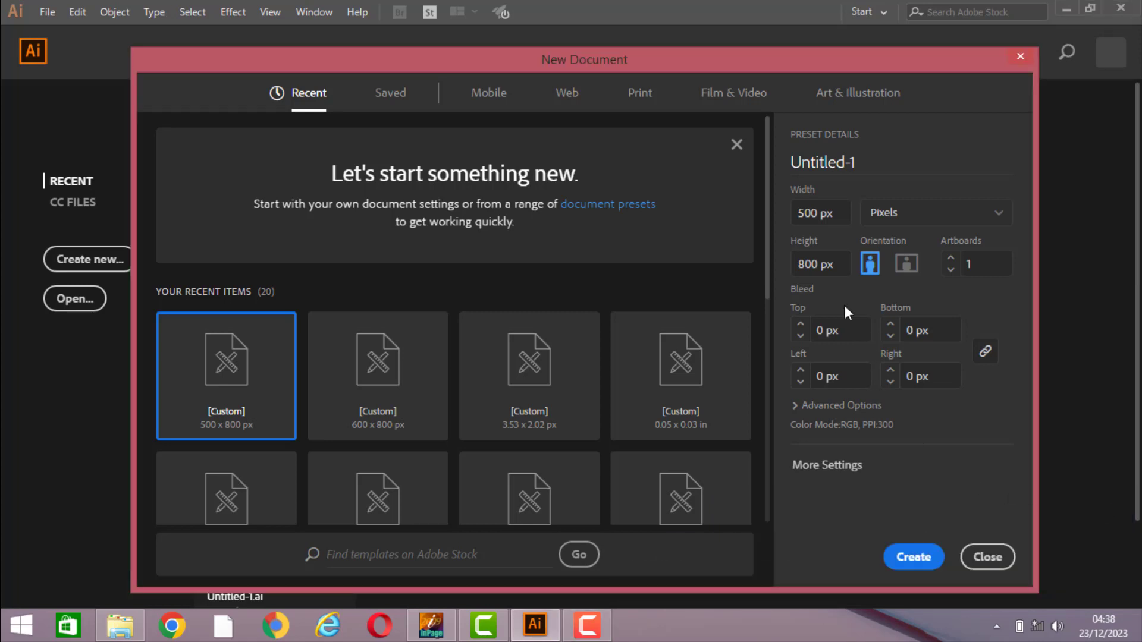
left_click(832, 221)
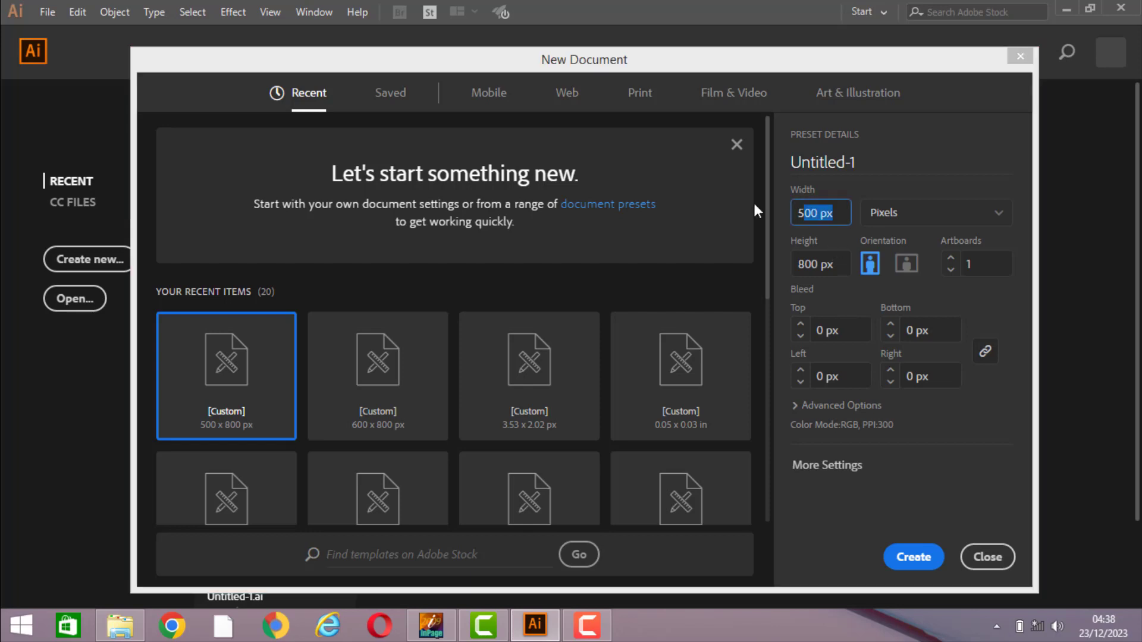
type("10")
type("80")
key("Tab")
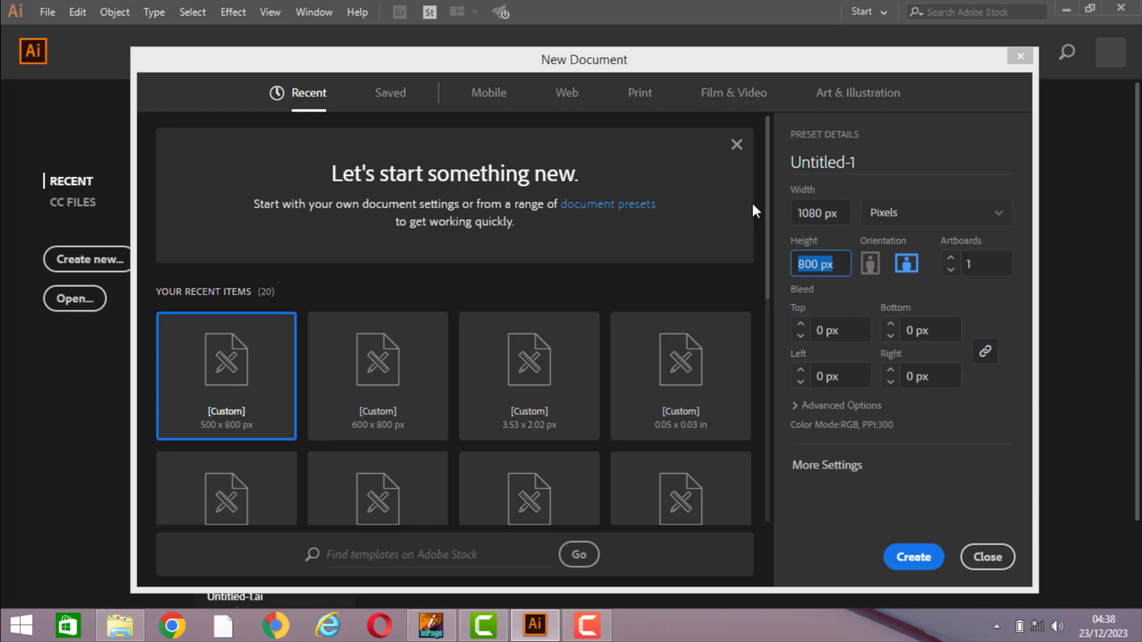
type("1080")
Step: Create the document and draw a roughly 354 by 587 px rectangle at the artboard's top right
left_click(919, 562)
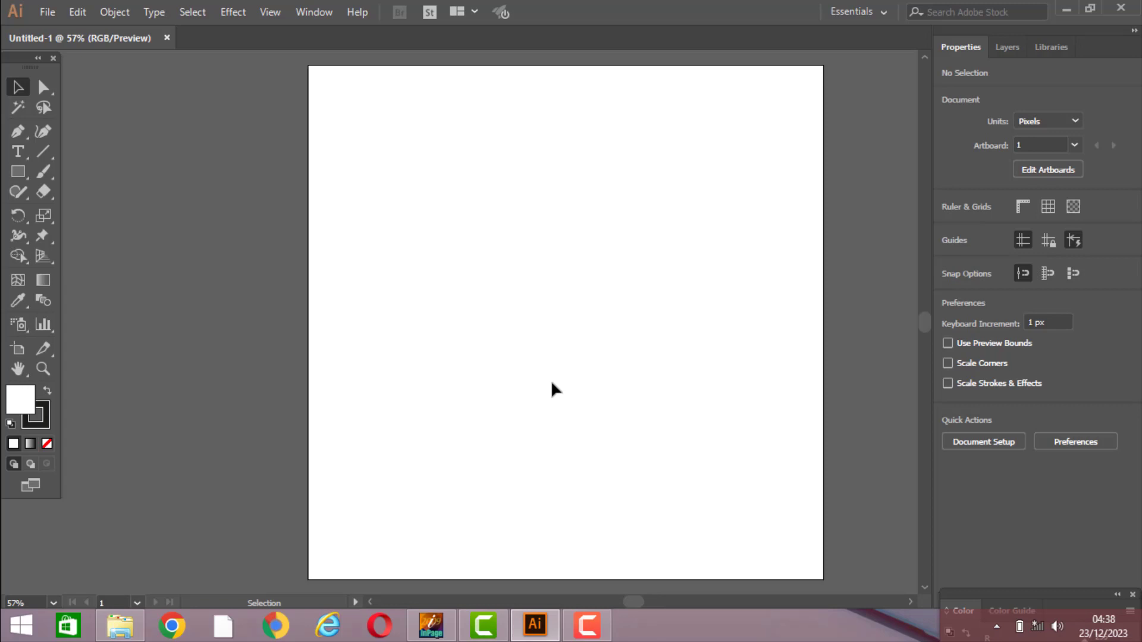
left_click(13, 173)
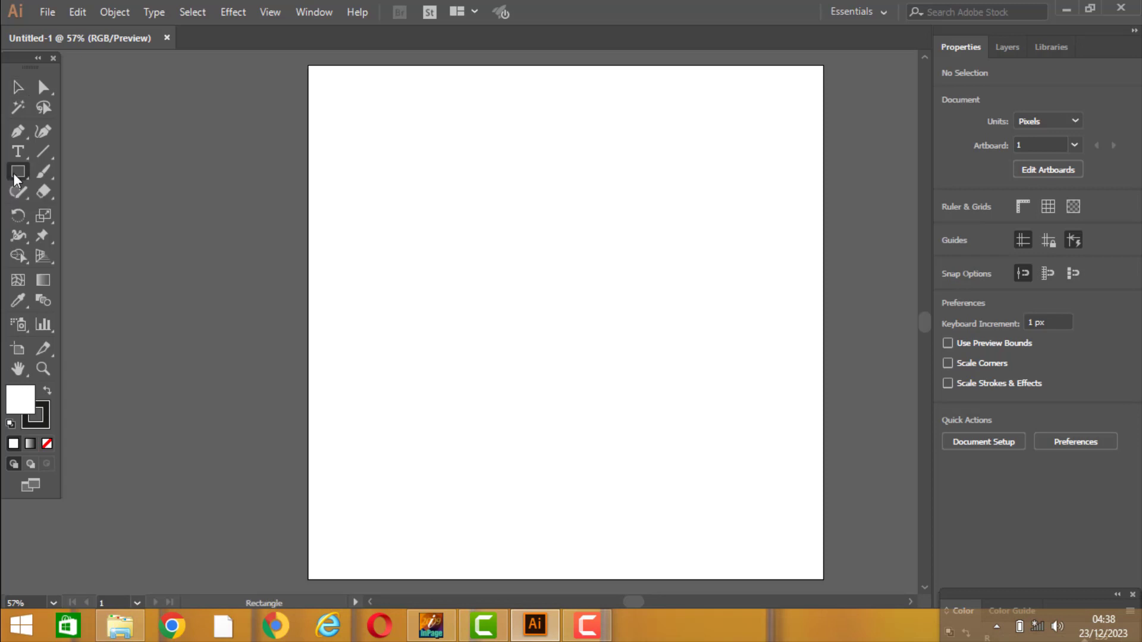
left_click_drag(615, 65, 823, 367)
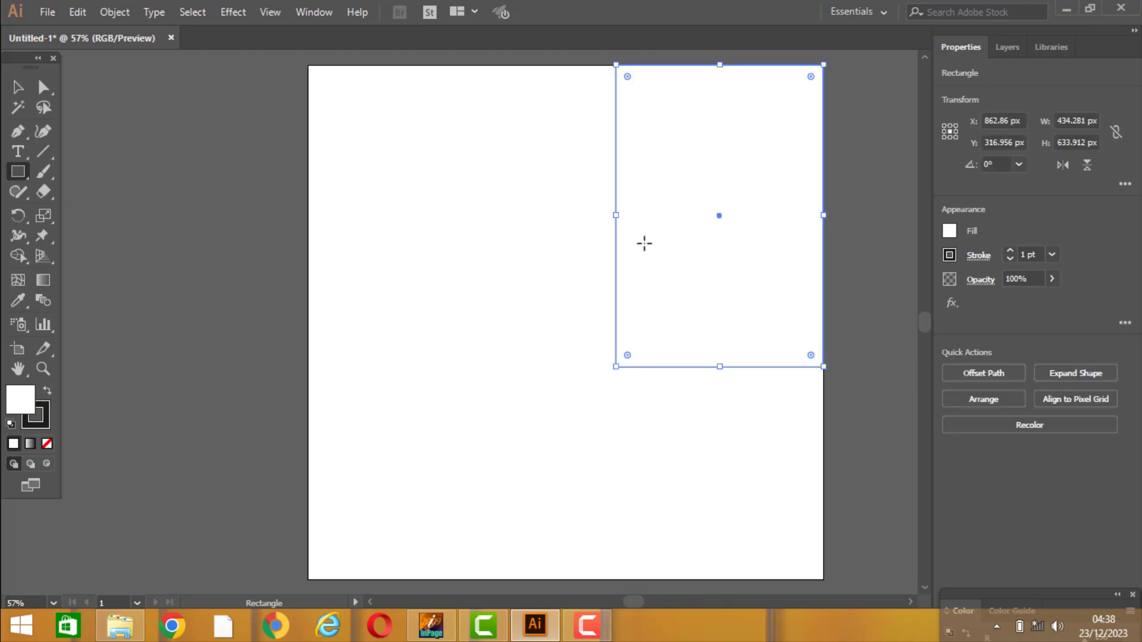
mouse_move(615, 215)
left_mouse_down()
mouse_move(605, 217)
mouse_move(654, 219)
left_mouse_up()
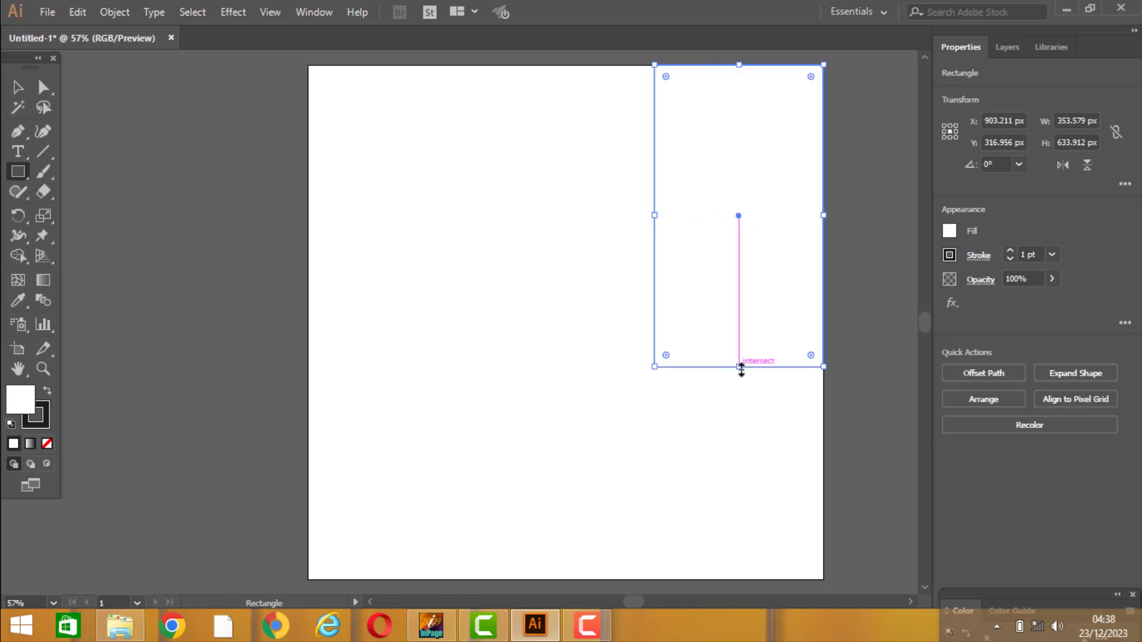
left_click_drag(740, 367, 740, 344)
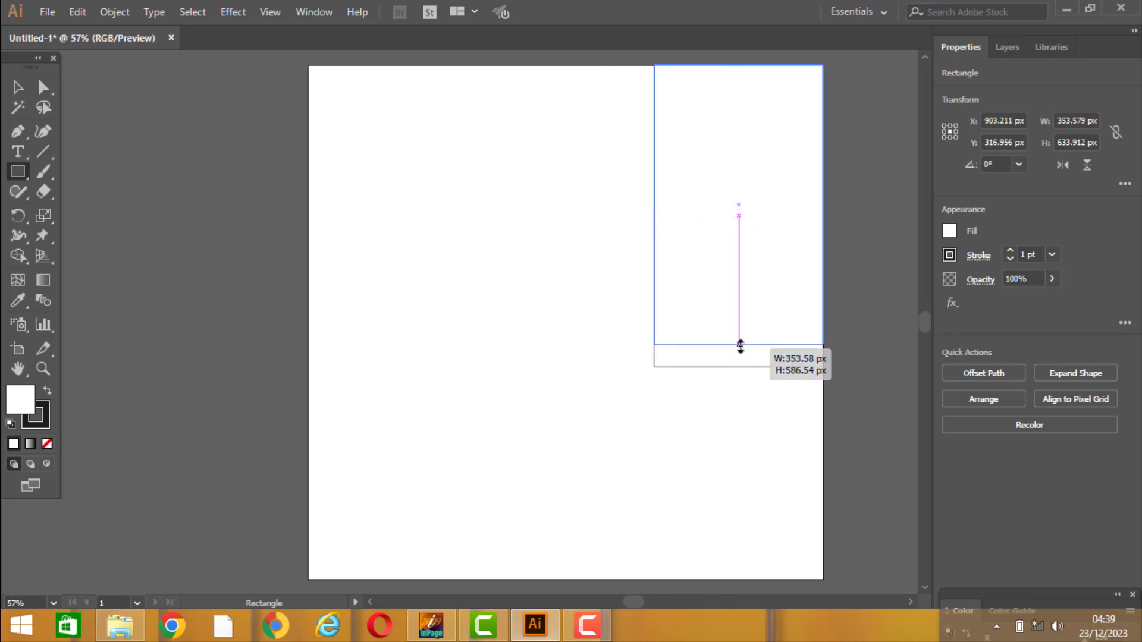
Step: Fill the rectangle with red and remove its outline
left_click(951, 230)
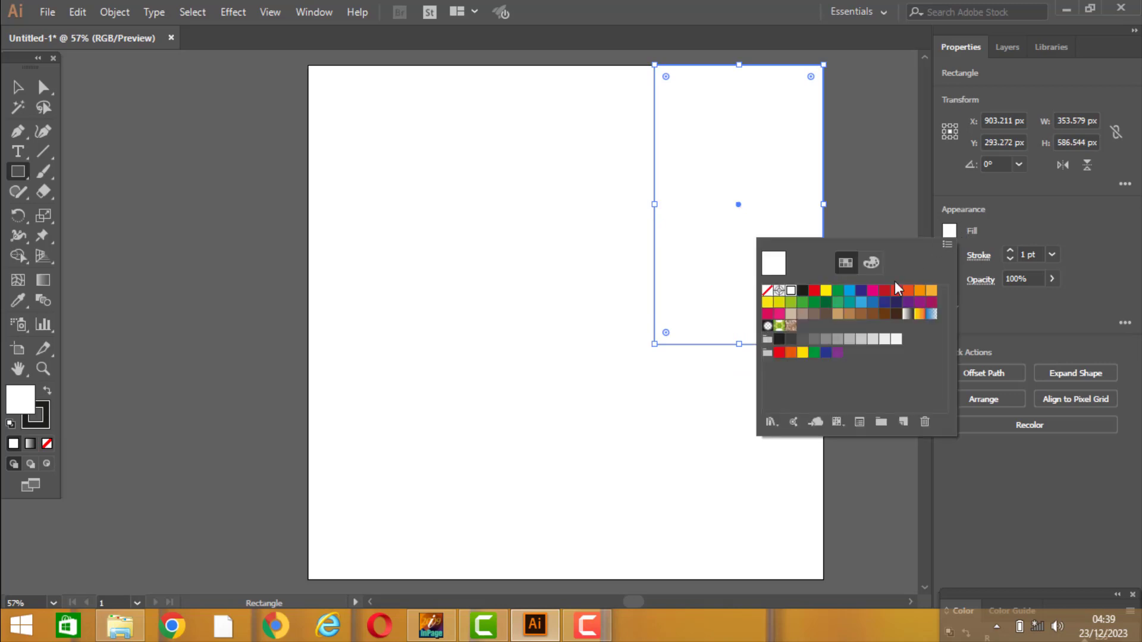
left_click(814, 291)
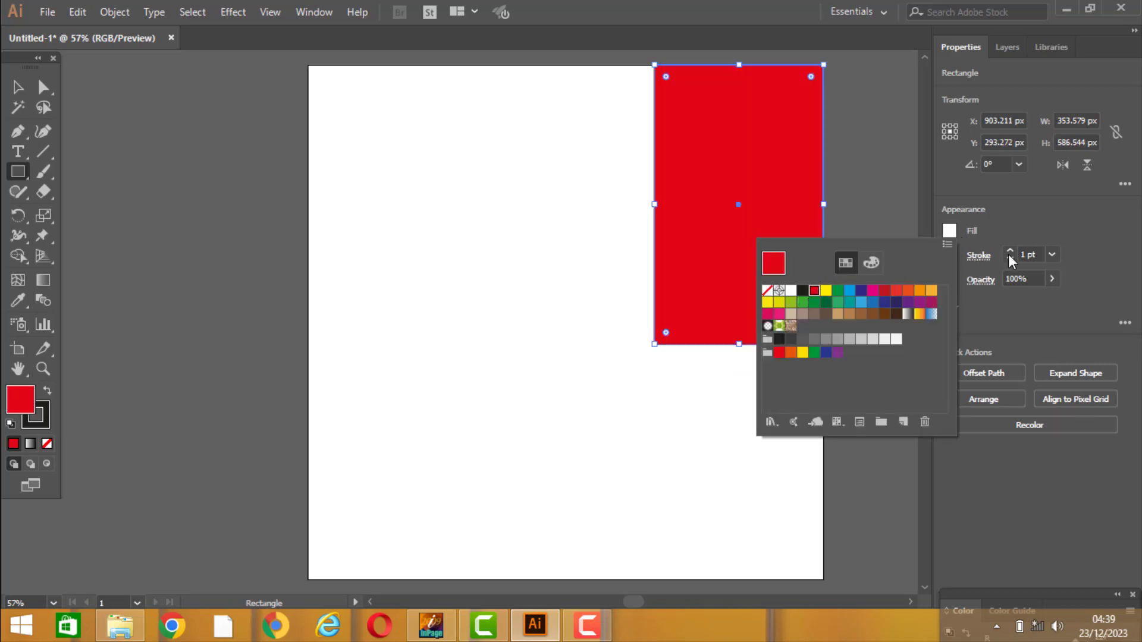
left_click(1036, 259)
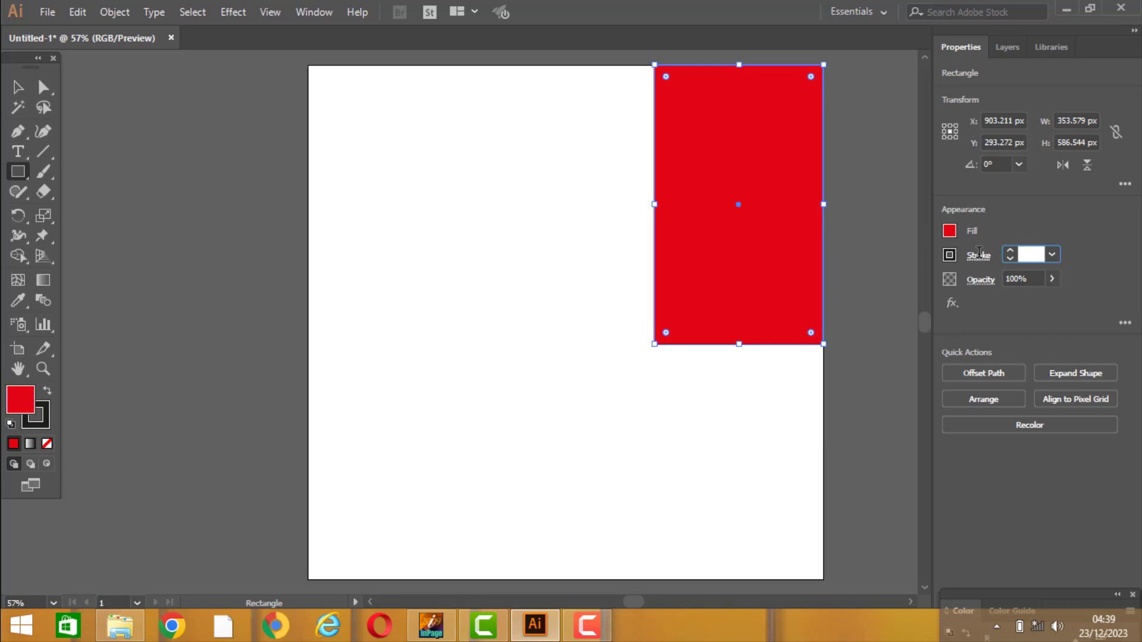
left_click(1029, 254)
key("BackSpace")
type("1")
key("Return")
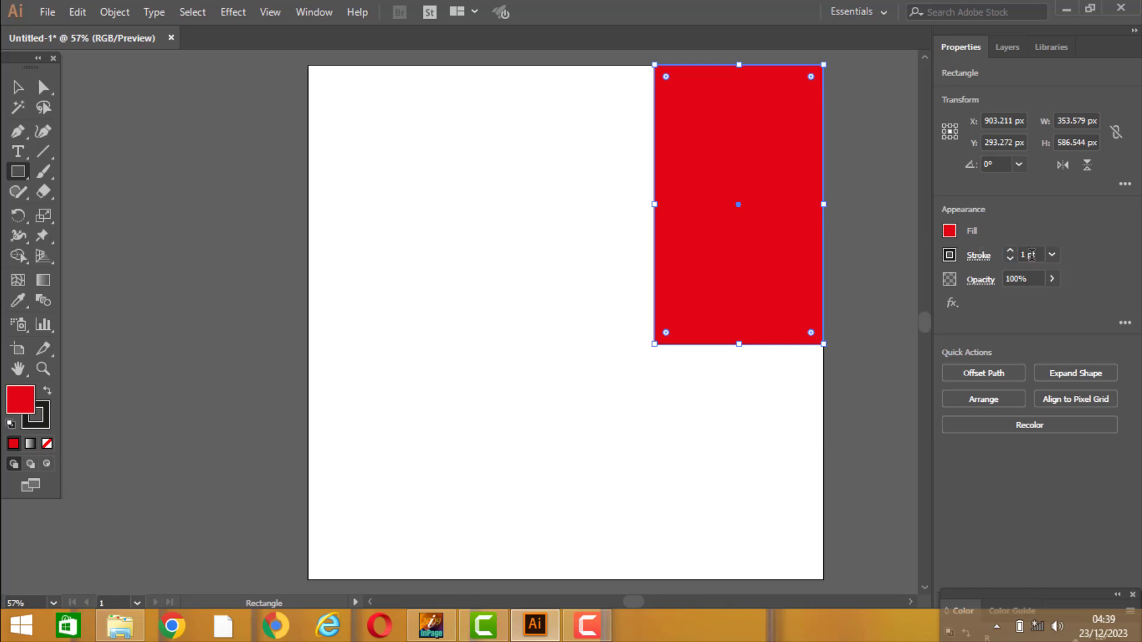
left_click(1023, 254)
double_click(1024, 254)
key("BackSpace")
key("Return")
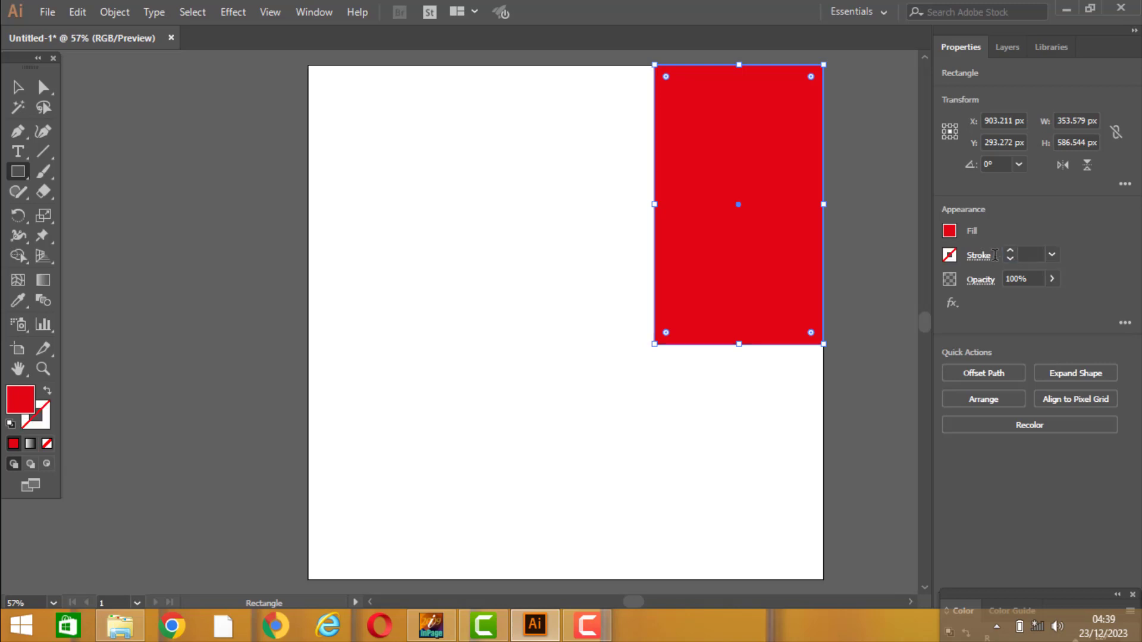
Step: Deselect the red rectangle
left_click(18, 86)
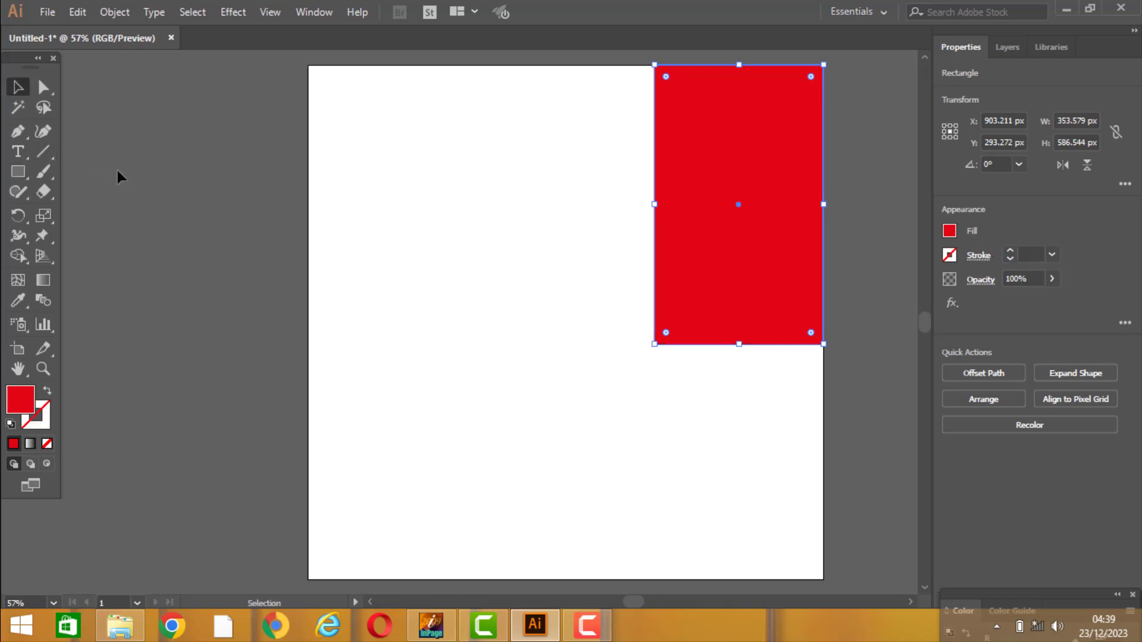
left_click(116, 170)
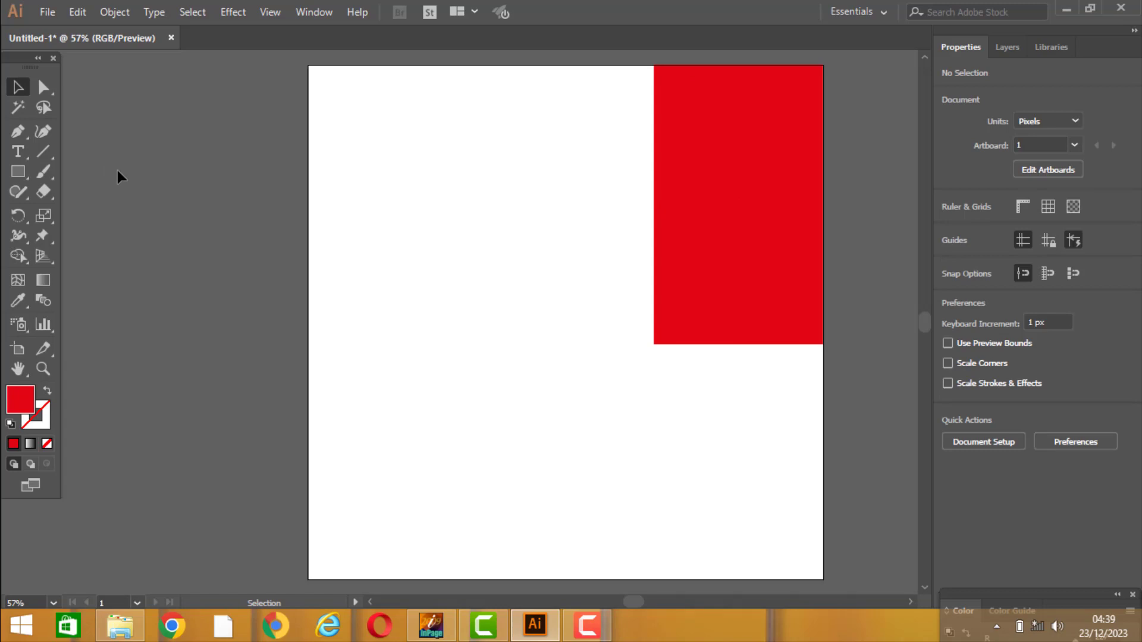
left_click(23, 172)
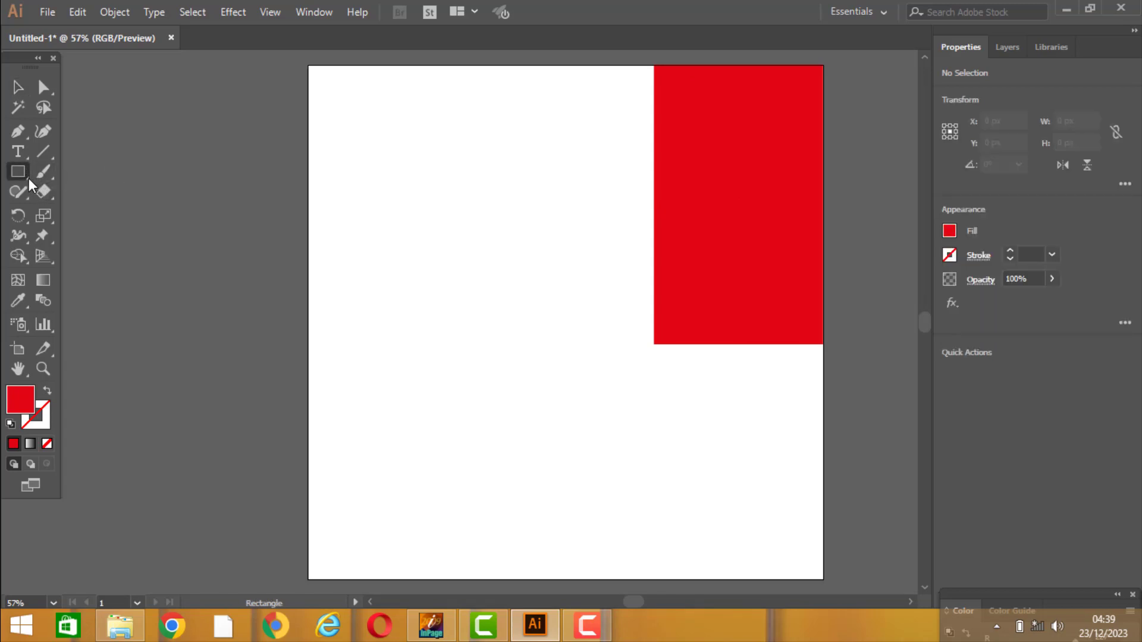
Step: Draw a circle overlapping the lower-left of the red block and nudge it up
left_click_drag(28, 177, 91, 213)
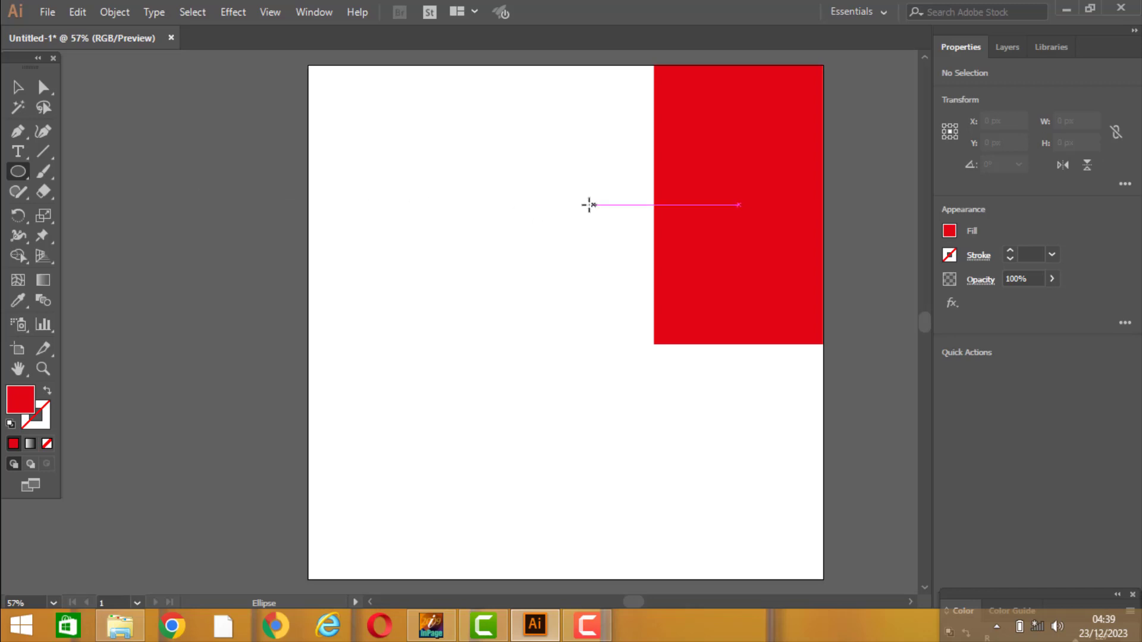
left_click_drag(578, 196, 800, 411)
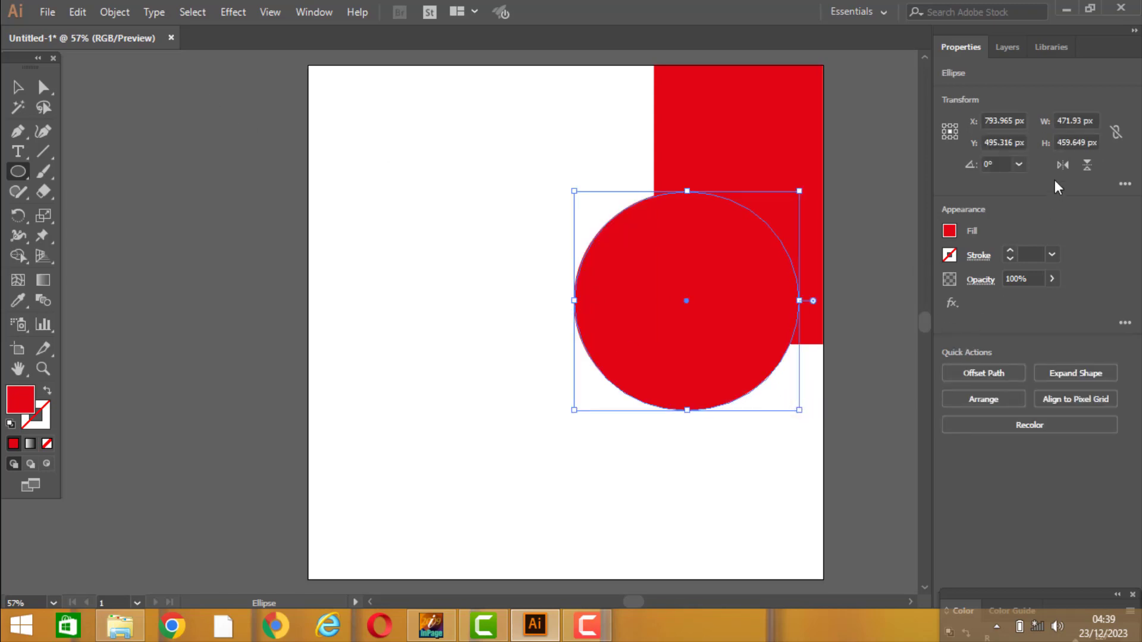
left_click(18, 87)
left_click_drag(734, 274, 734, 265)
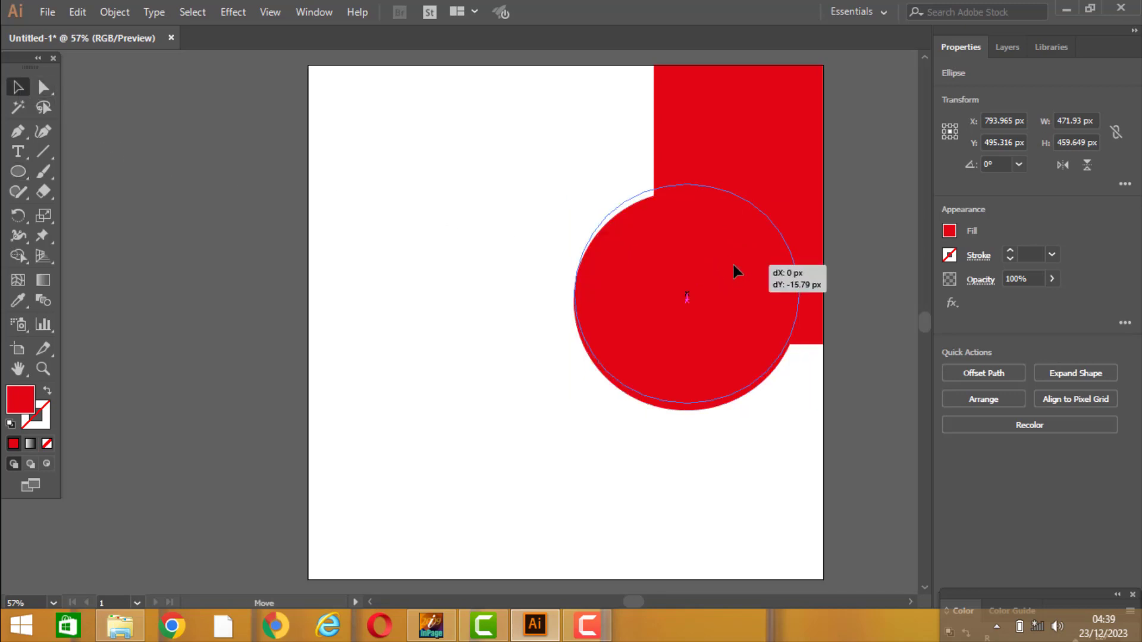
Step: Give the circle a white 7 pt outline and deselect it
left_click(1035, 255)
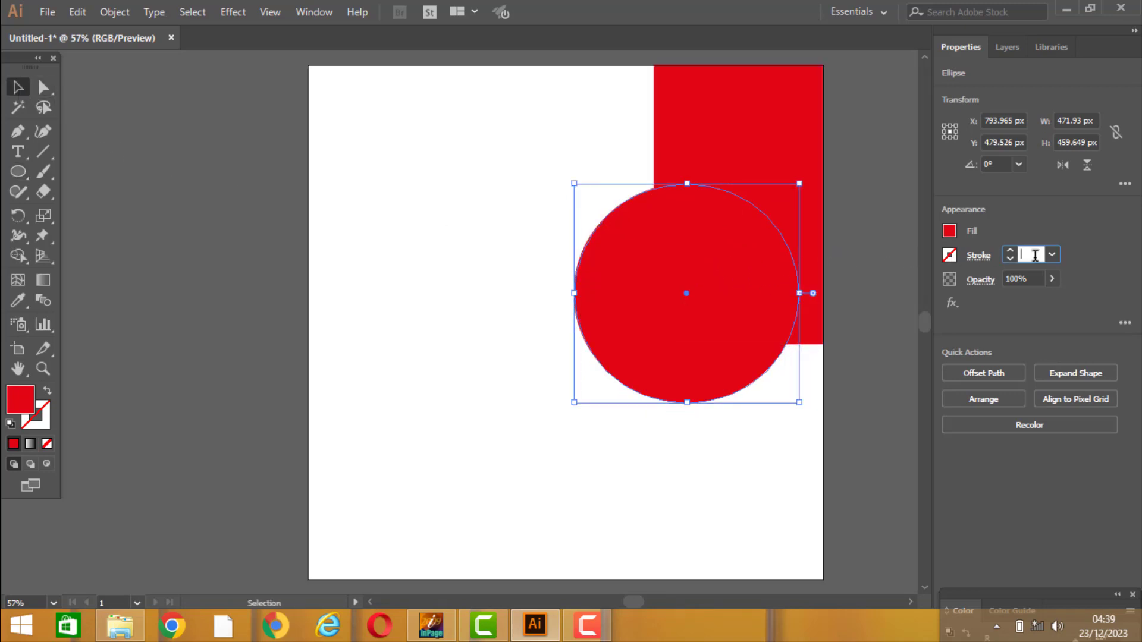
type("3")
key("Return")
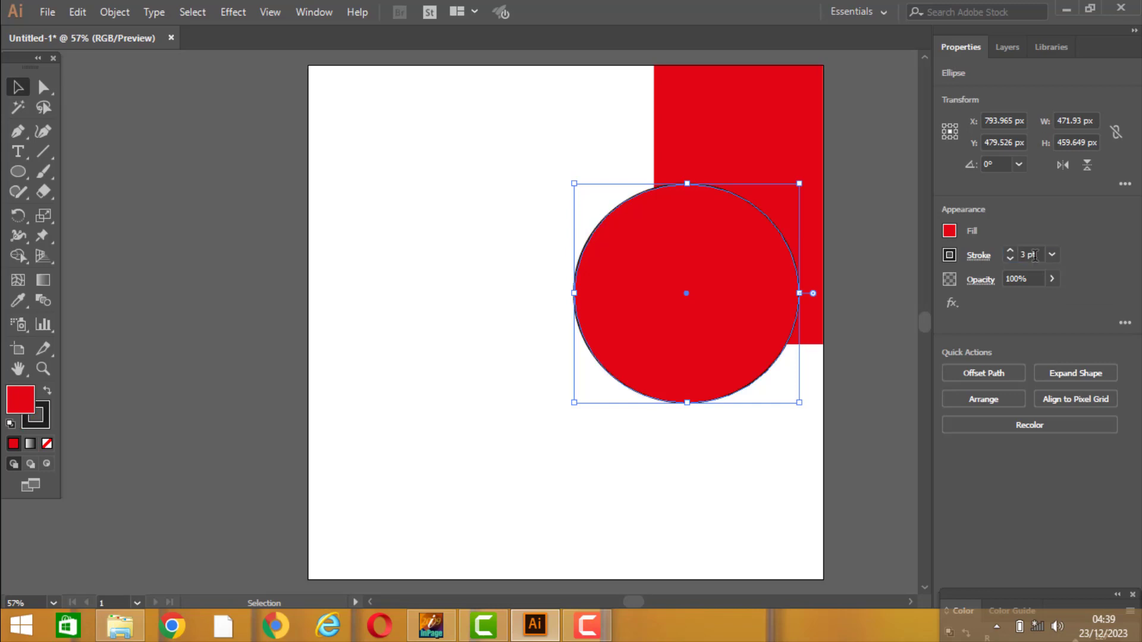
left_click(949, 255)
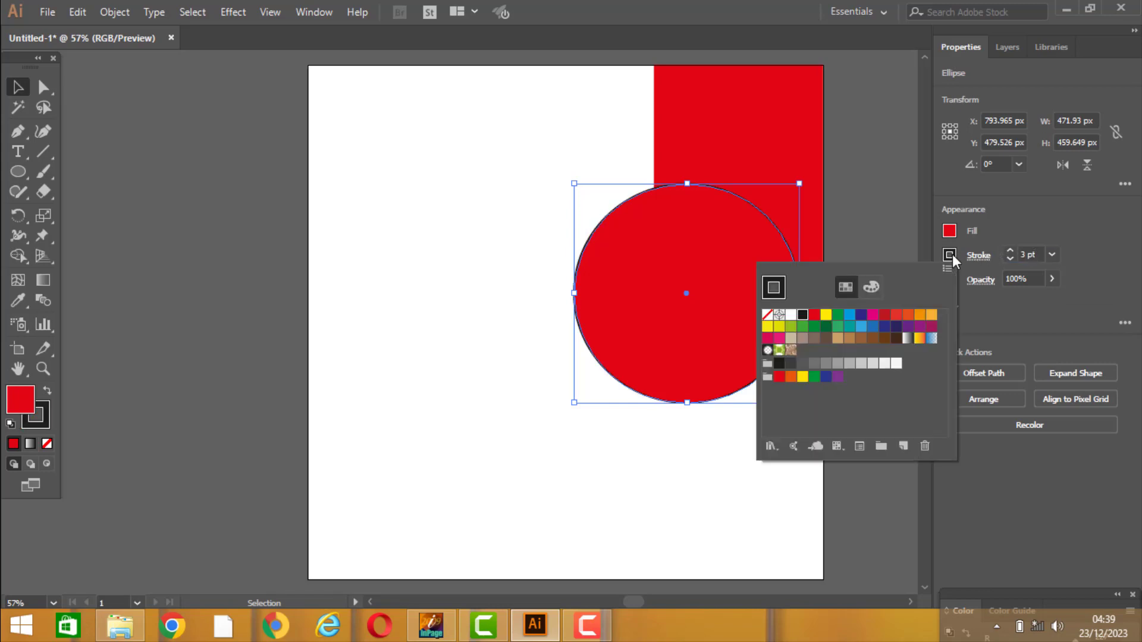
left_click(791, 315)
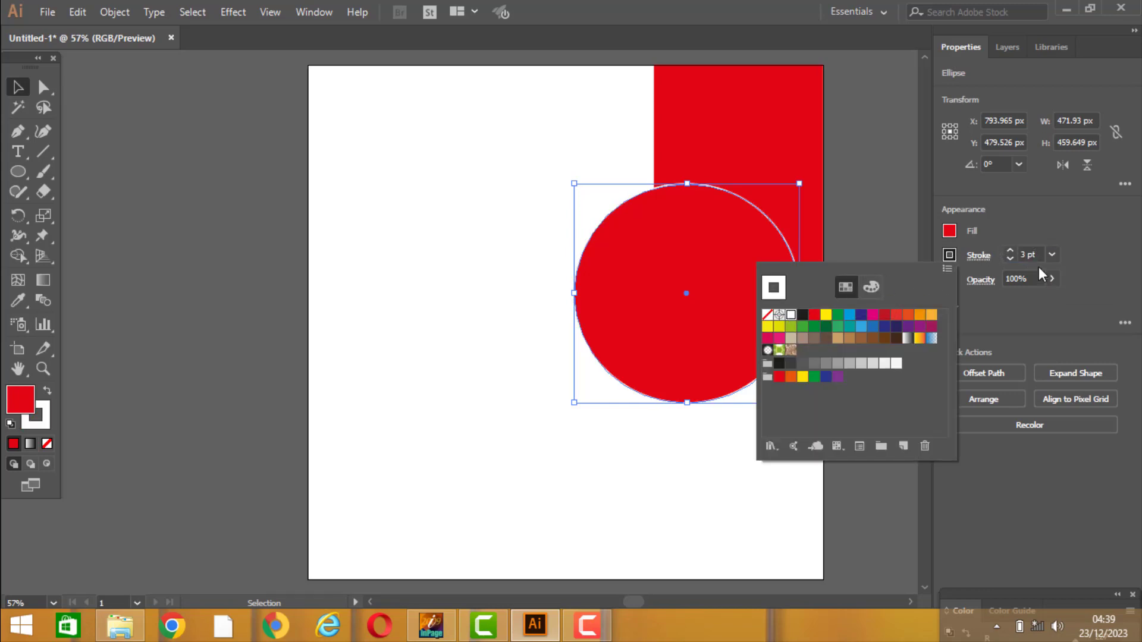
left_click(1053, 254)
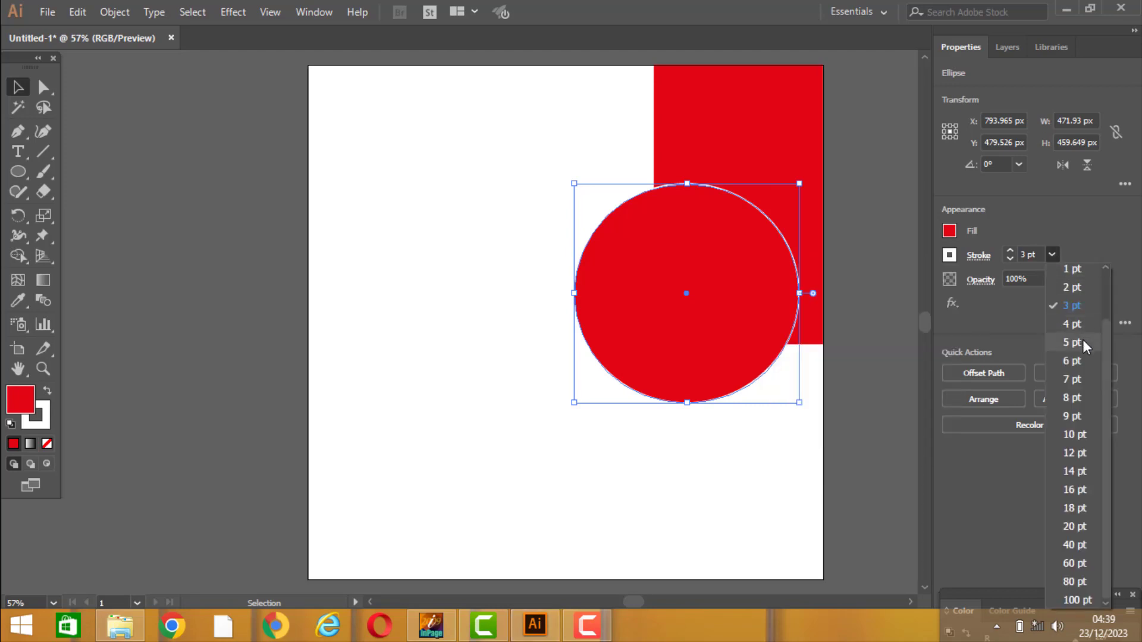
left_click(1082, 340)
left_click(1052, 254)
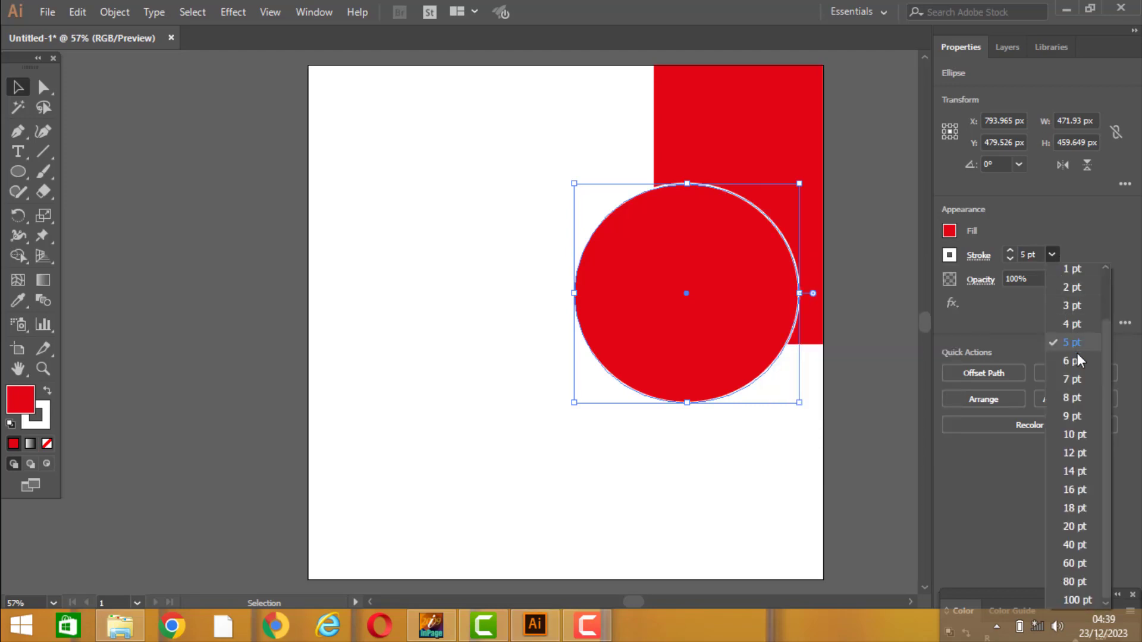
left_click(1081, 377)
left_click(655, 455)
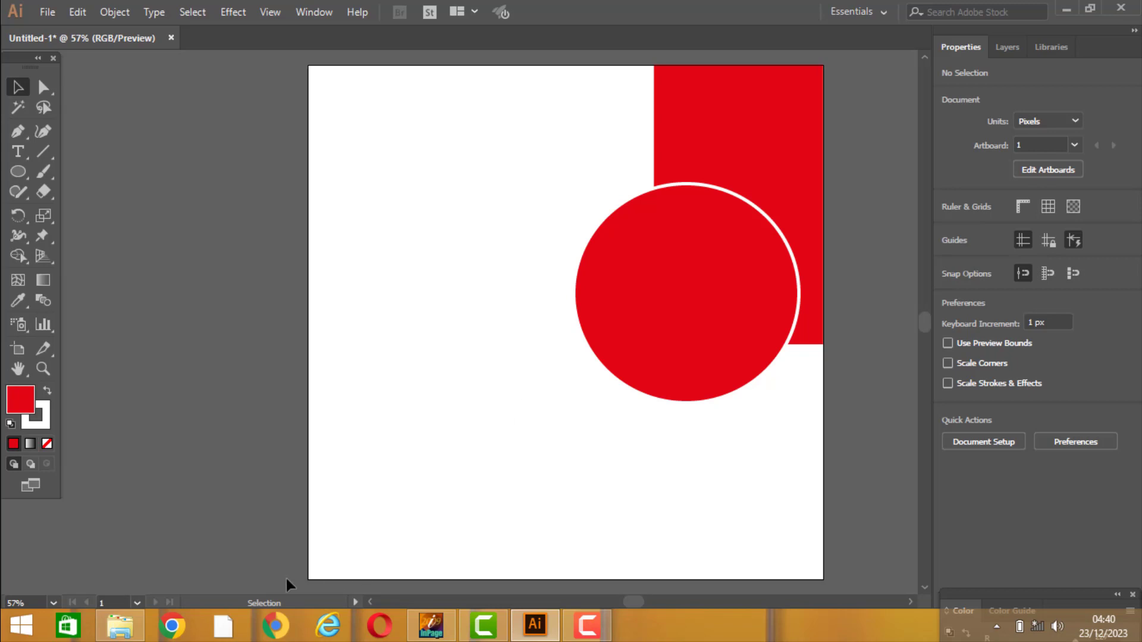
left_click(120, 625)
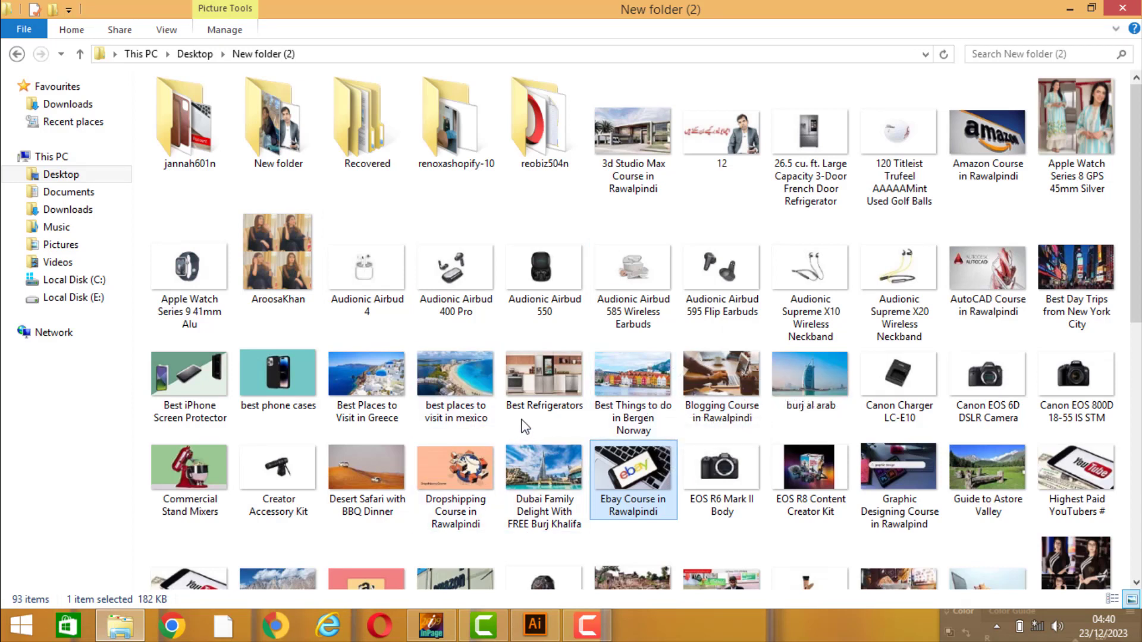
Step: Drag the Link Building laptop-and-shopping-cart photo from File Explorer onto the artboard over the circle
scroll(524, 425, "down", 5)
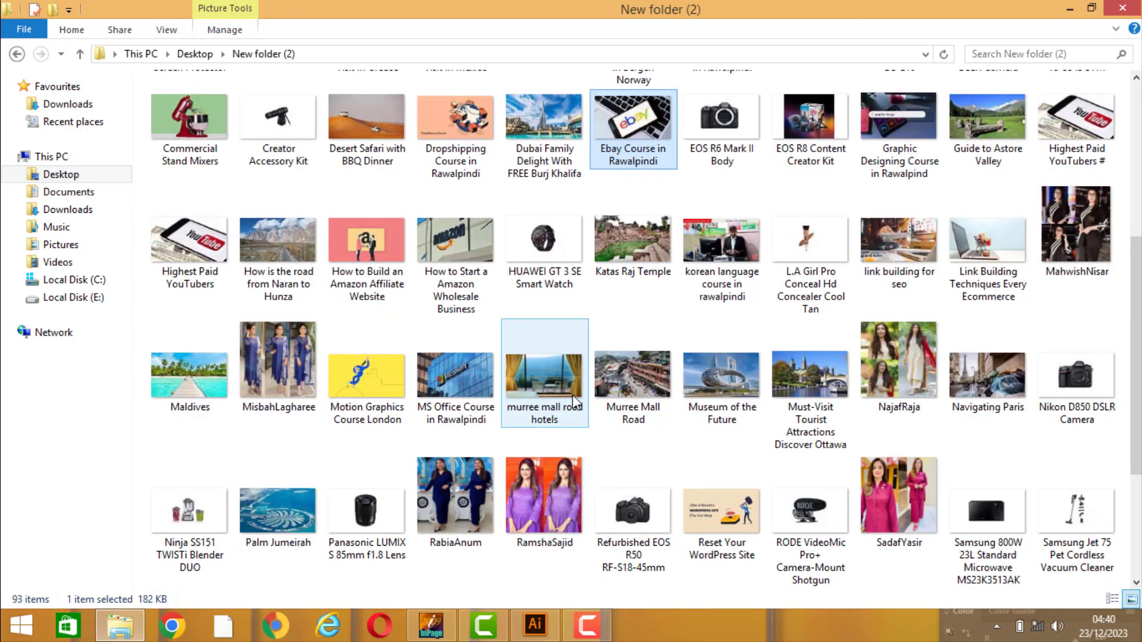
mouse_move(545, 393)
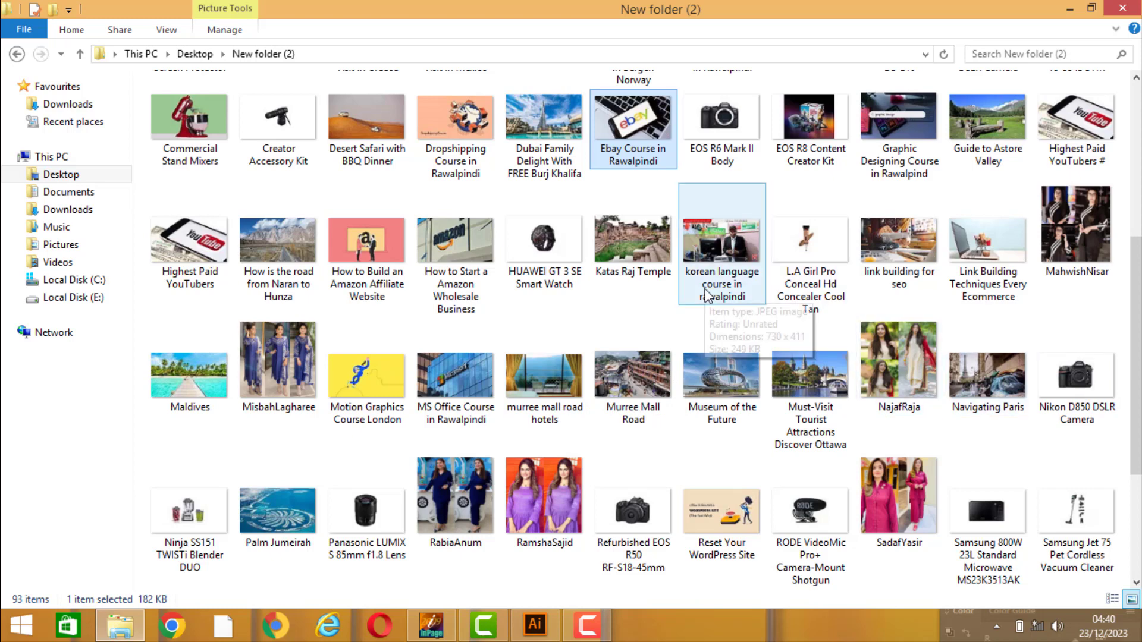
left_click(992, 249)
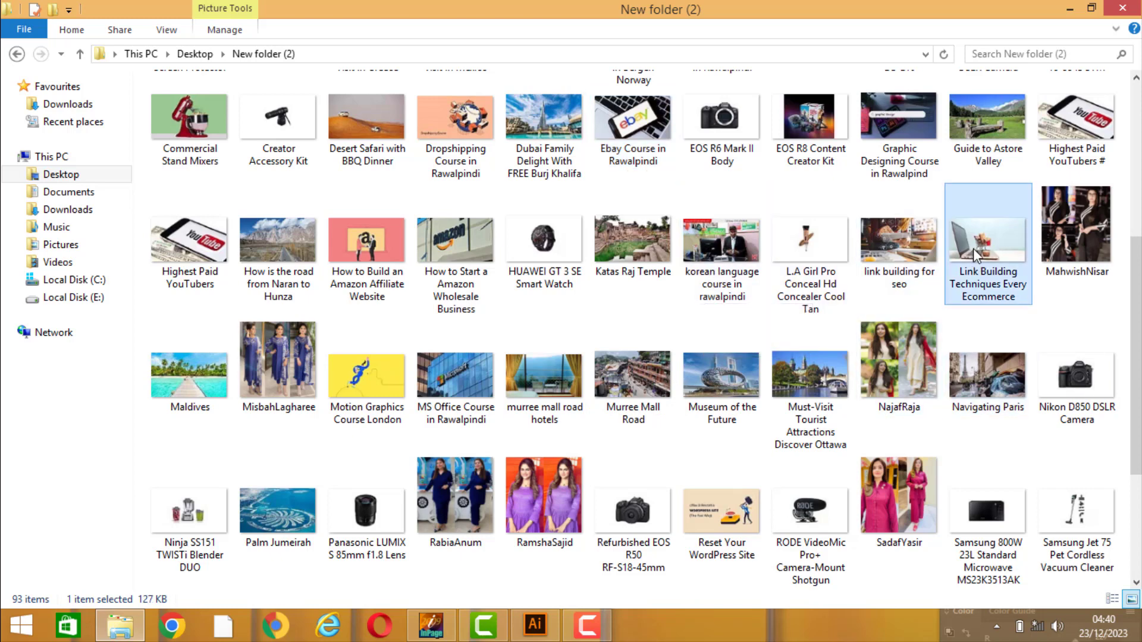
mouse_move(987, 245)
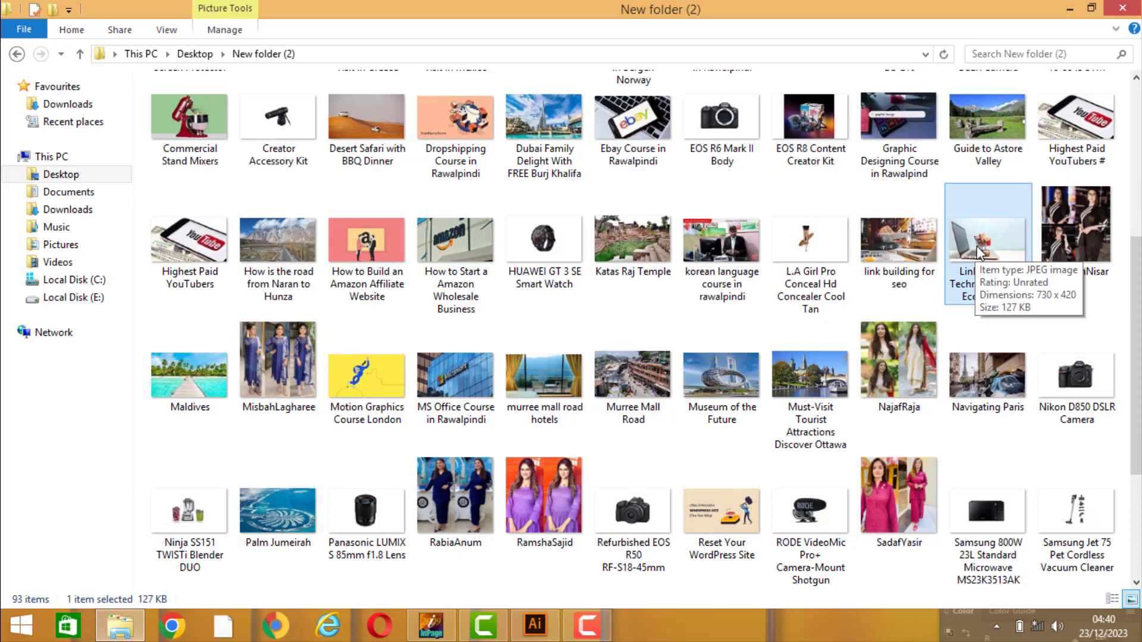
mouse_move(978, 253)
left_mouse_down()
mouse_move(626, 417)
mouse_move(748, 310)
mouse_move(751, 287)
left_mouse_up()
scroll(912, 604, "right", 5)
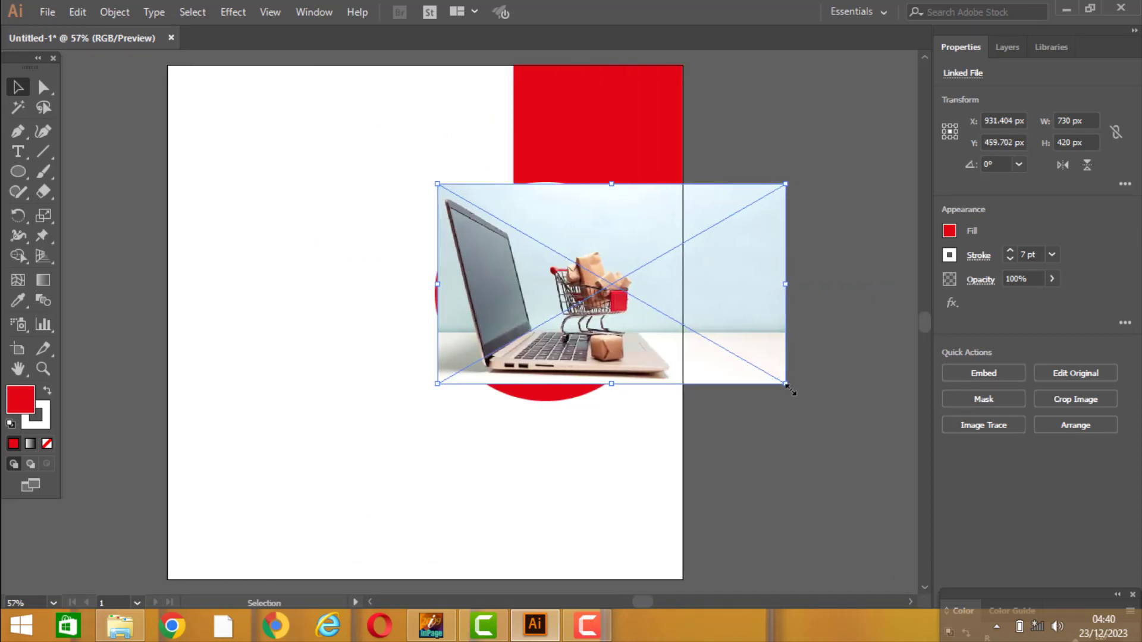
Step: Position the photo over the circle and bring the circle to the front
left_click_drag(786, 384, 827, 408)
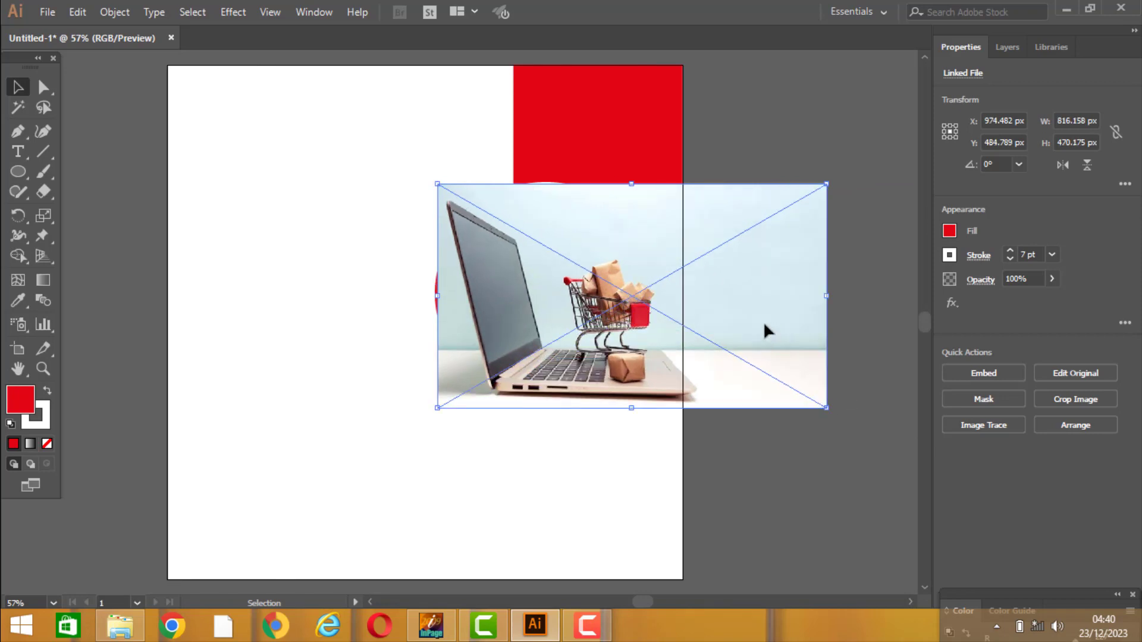
left_click_drag(765, 325, 757, 324)
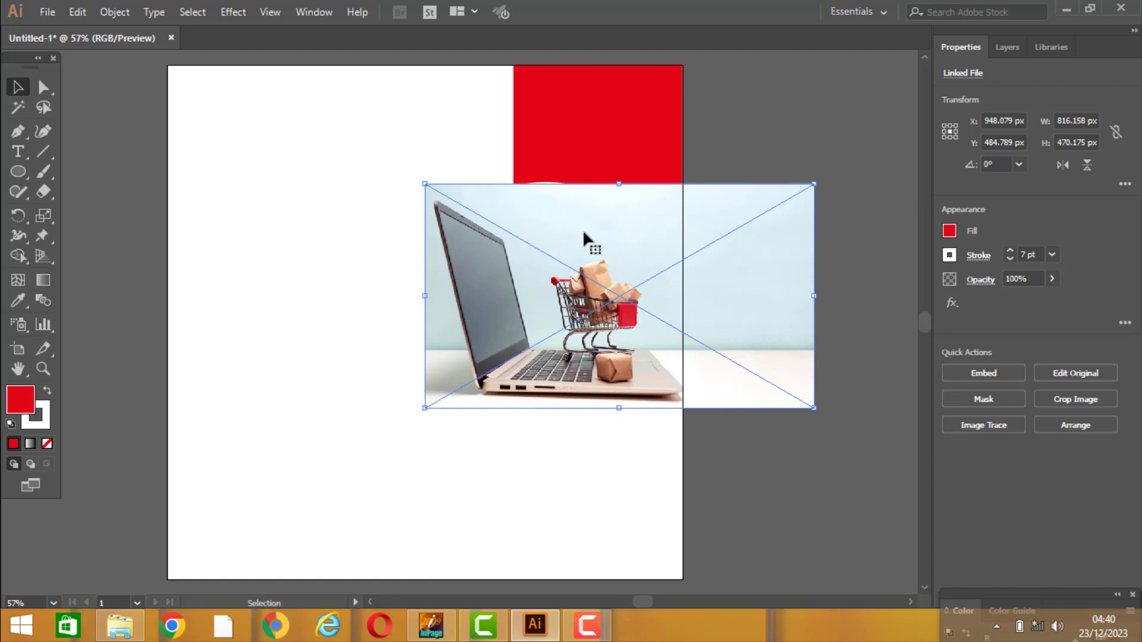
left_click_drag(583, 232, 576, 237)
left_click(559, 188)
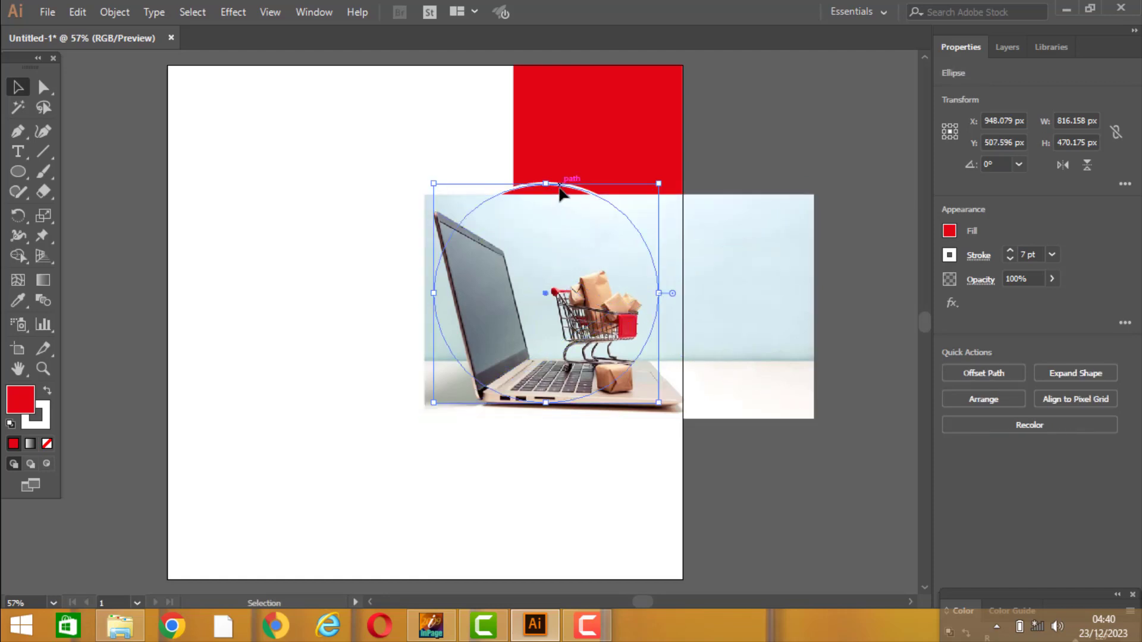
right_click(559, 187)
mouse_move(607, 450)
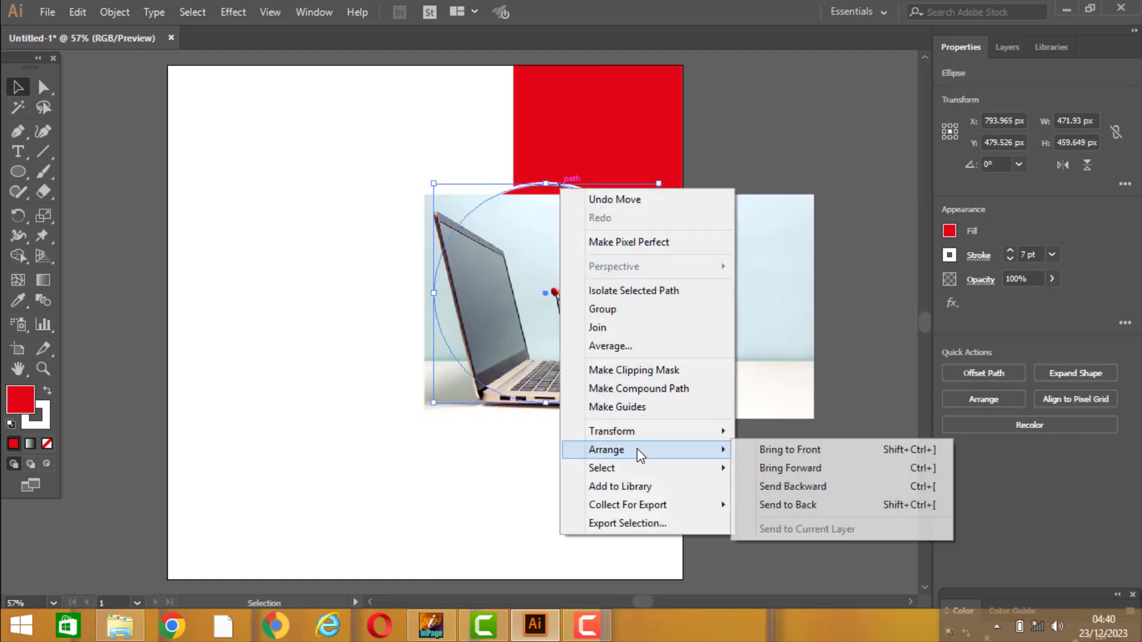
left_click(778, 451)
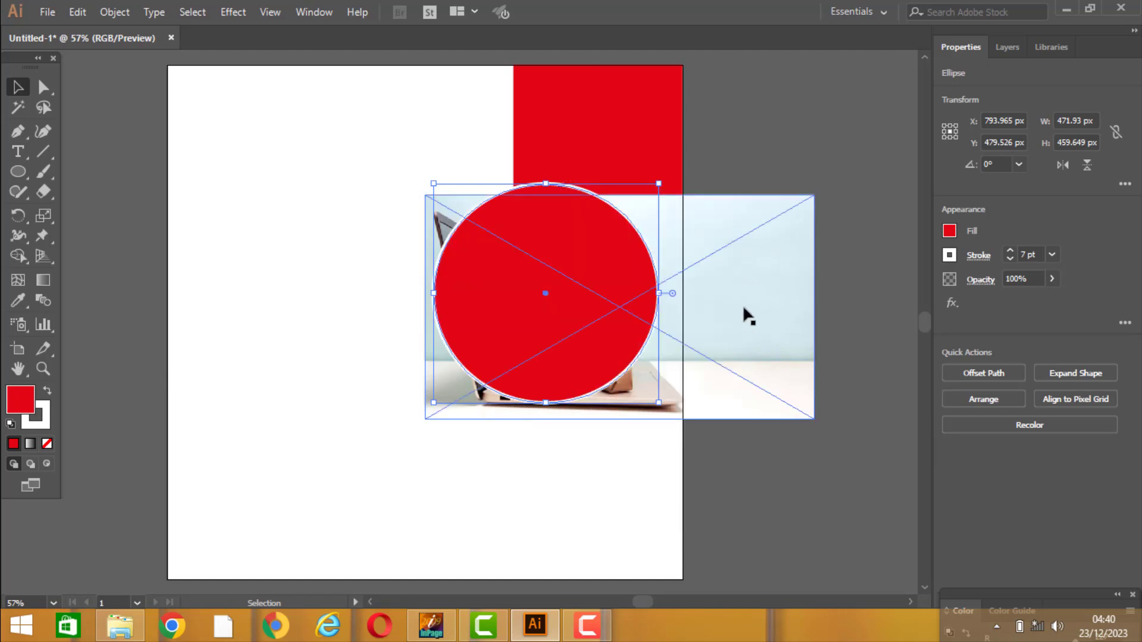
Step: Make a clipping mask of the photo using the circle
left_click_drag(743, 308, 746, 294)
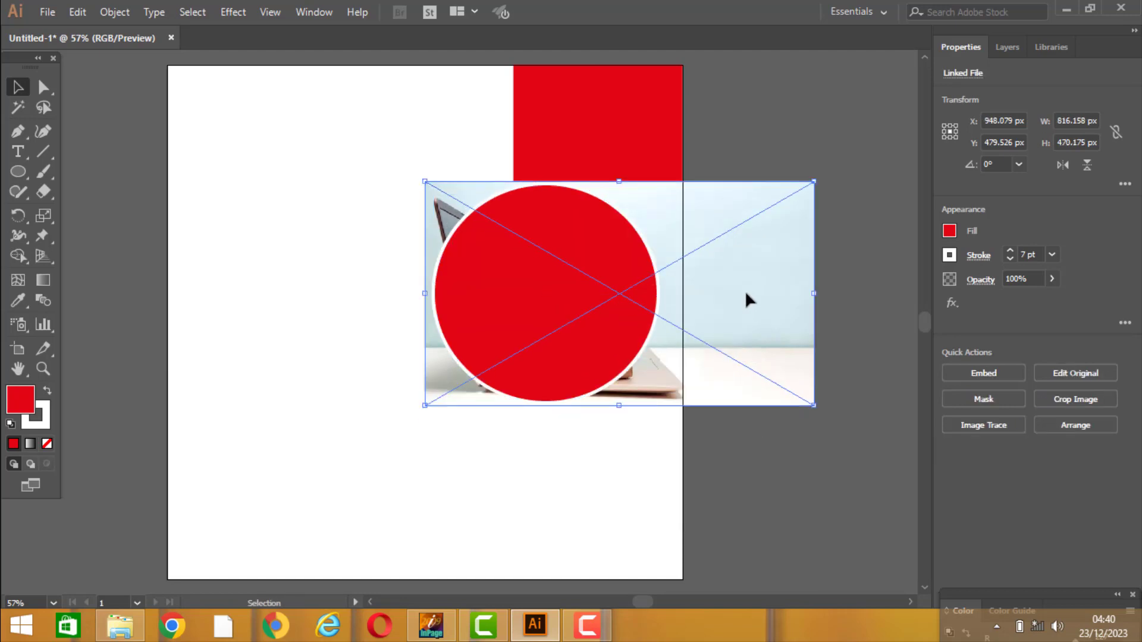
left_click(624, 321, "shift")
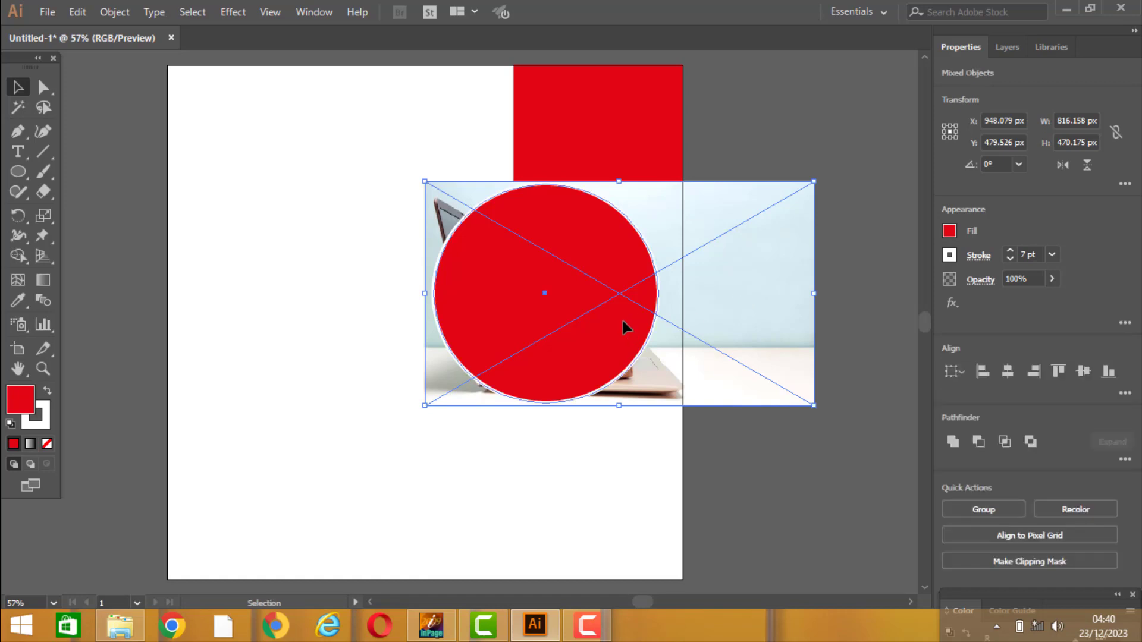
right_click(623, 321)
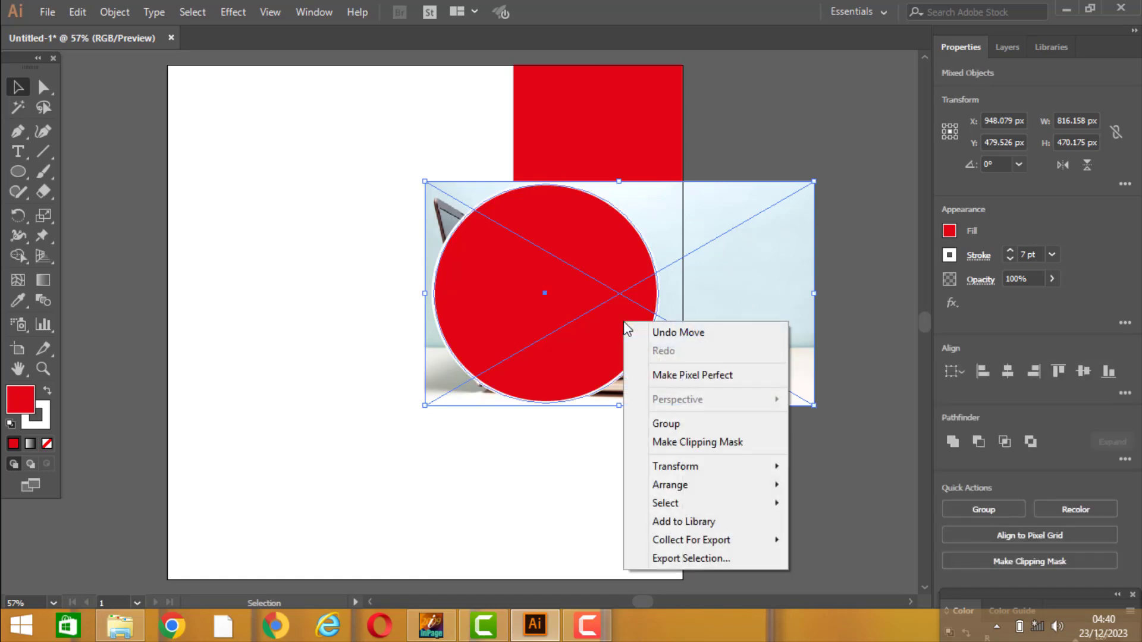
left_click(684, 445)
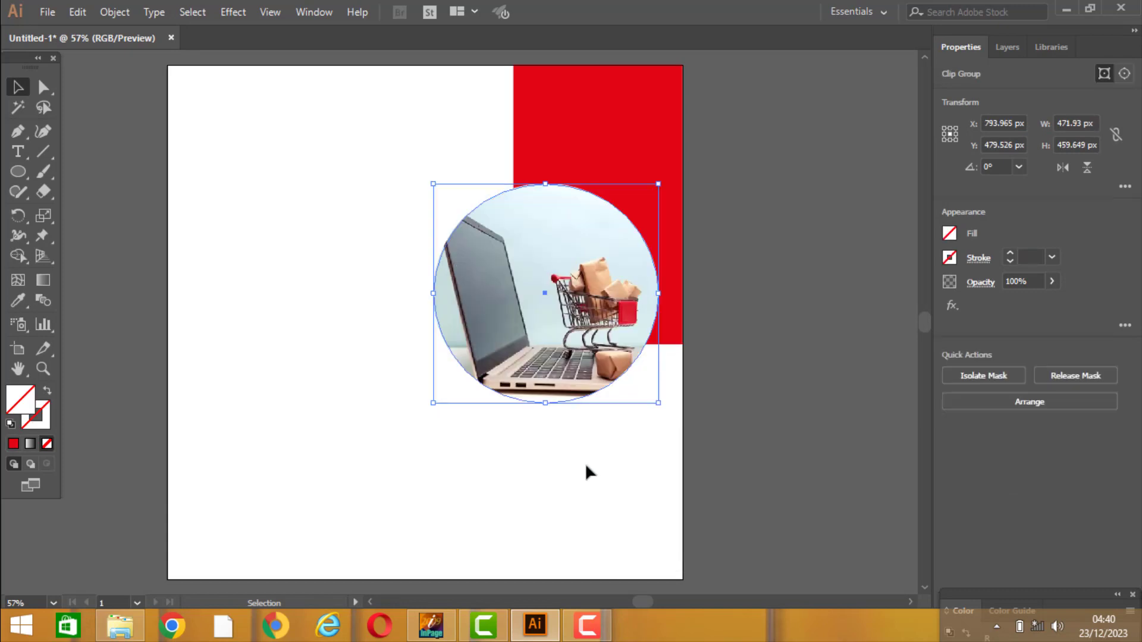
Step: Give the circular photo a 7 pt outline
left_click(578, 465)
left_click(521, 330)
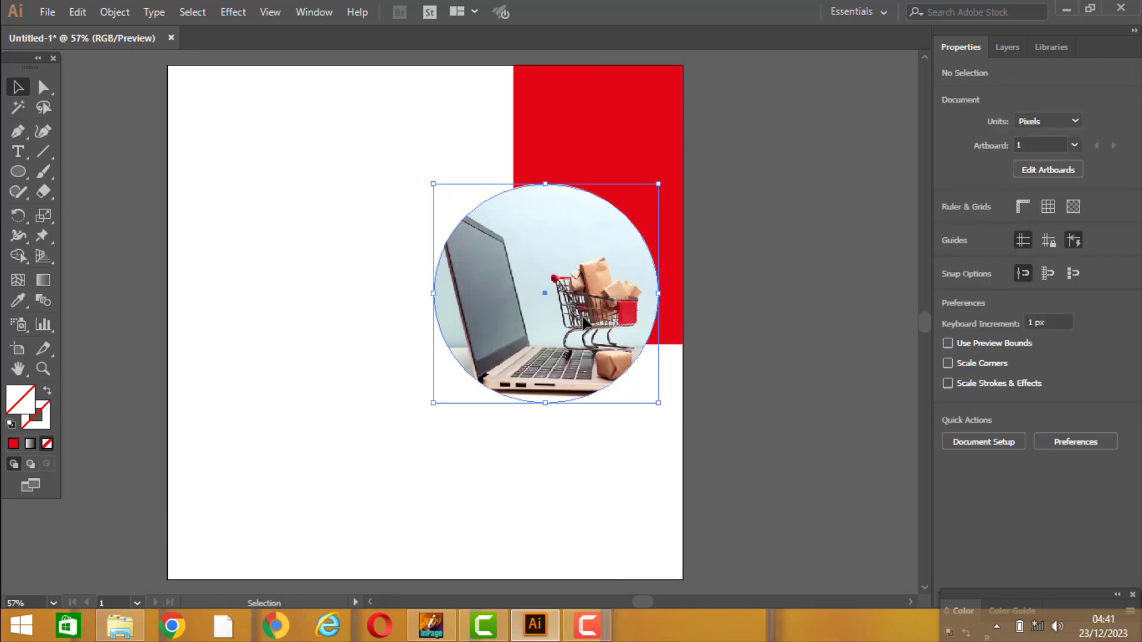
left_click(1040, 257)
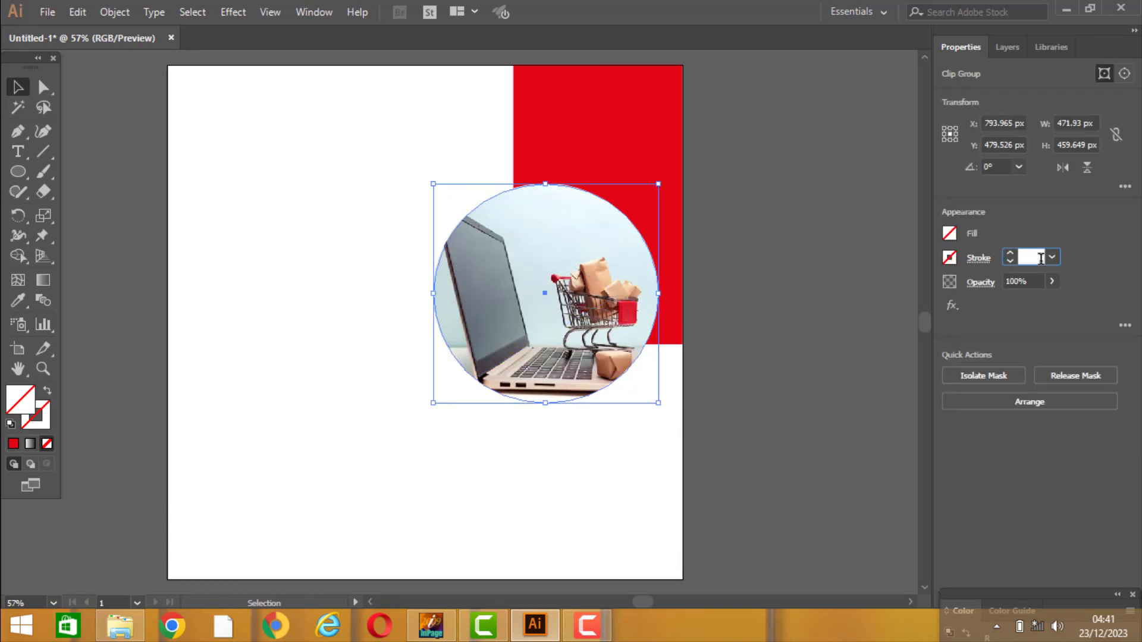
type("7")
key("Return")
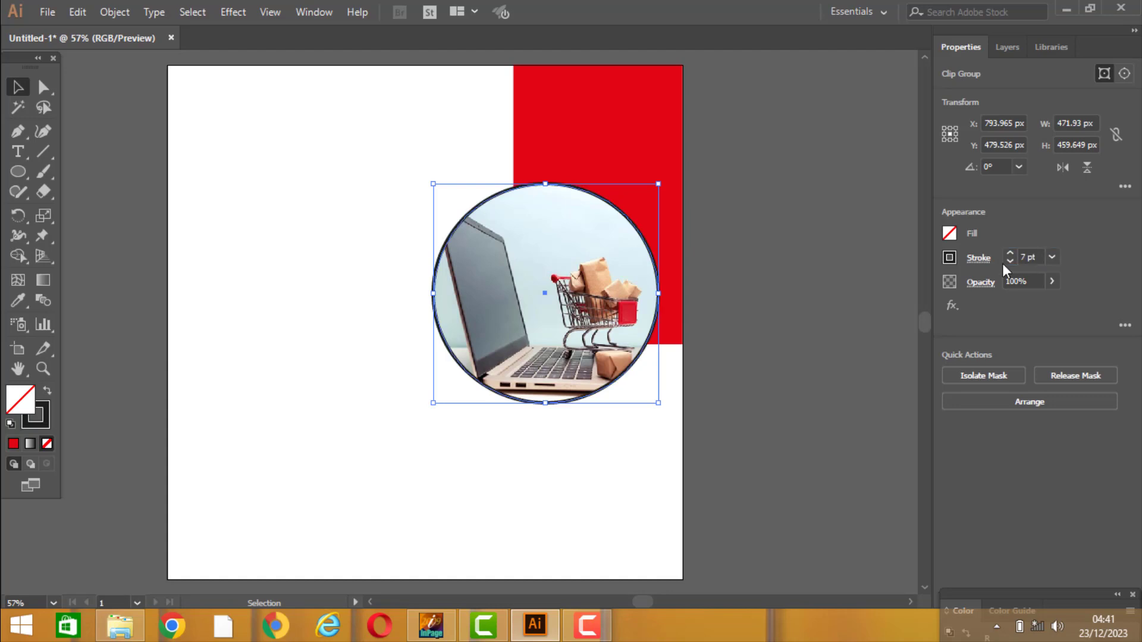
Step: Change the clipped photo's outline to white at 10 pt weight, then deselect it
left_click(948, 259)
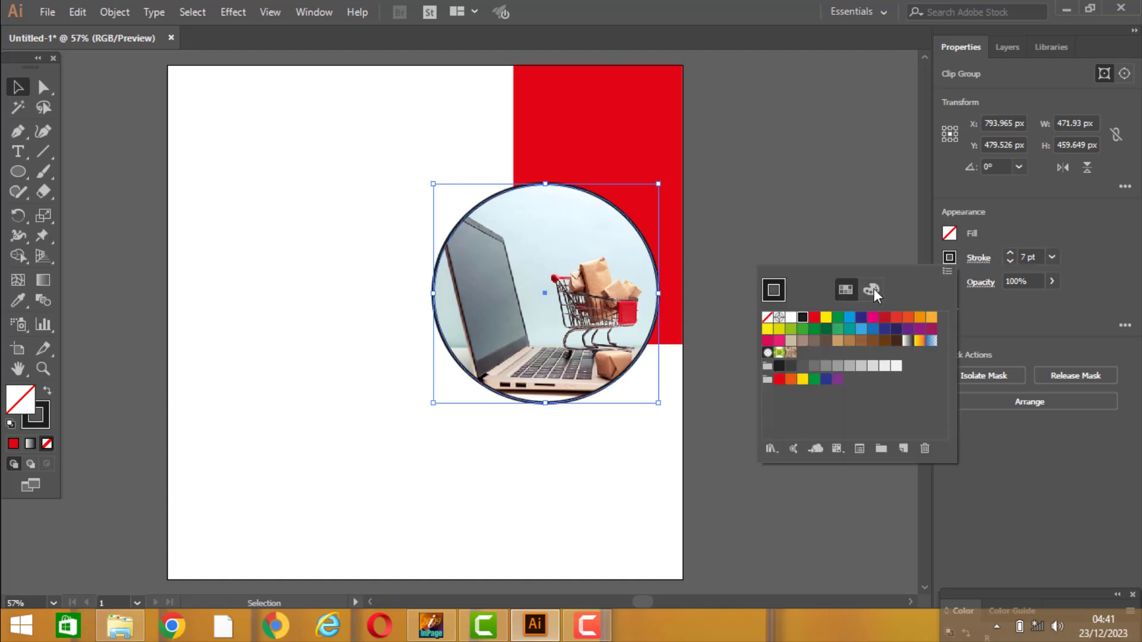
left_click(795, 315)
left_click(730, 459)
left_click(758, 357)
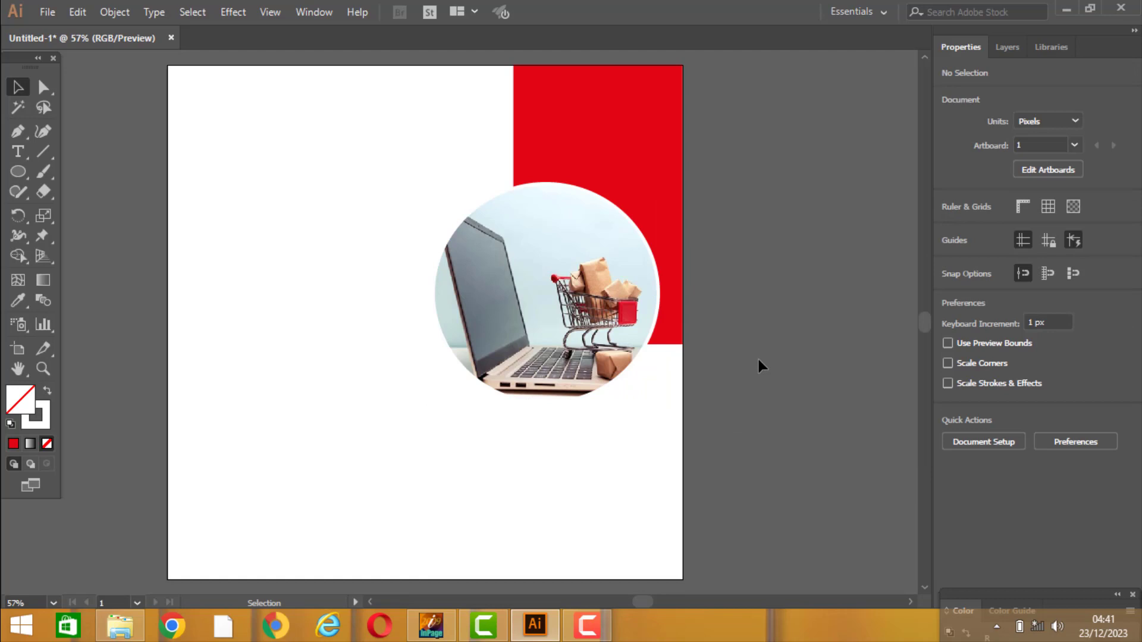
left_click(620, 304)
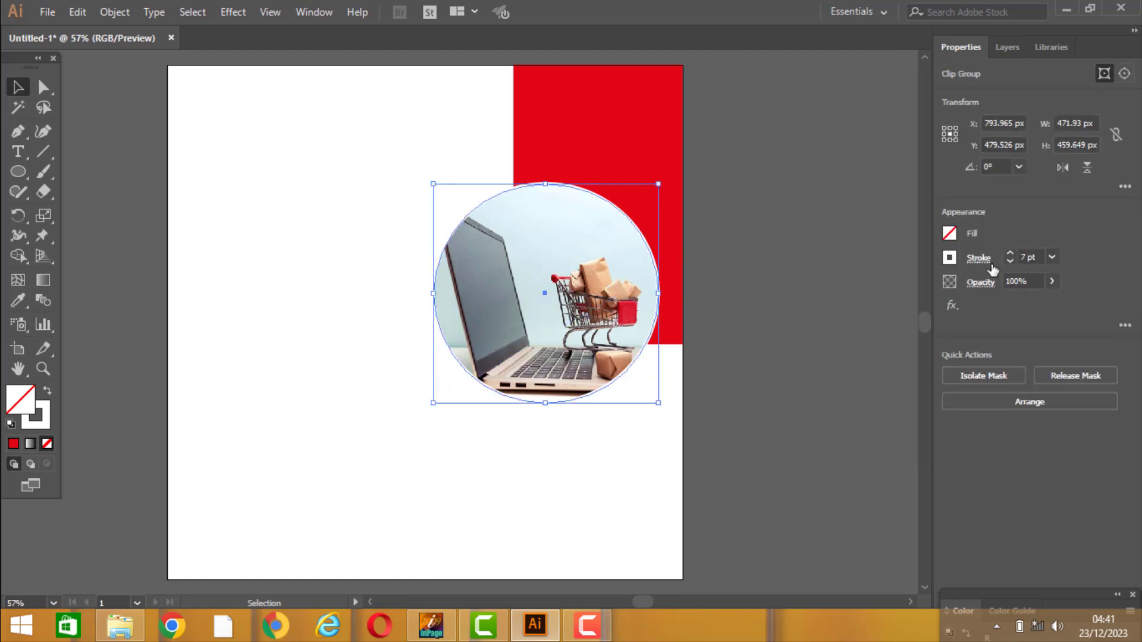
left_click(1029, 257)
type("1")
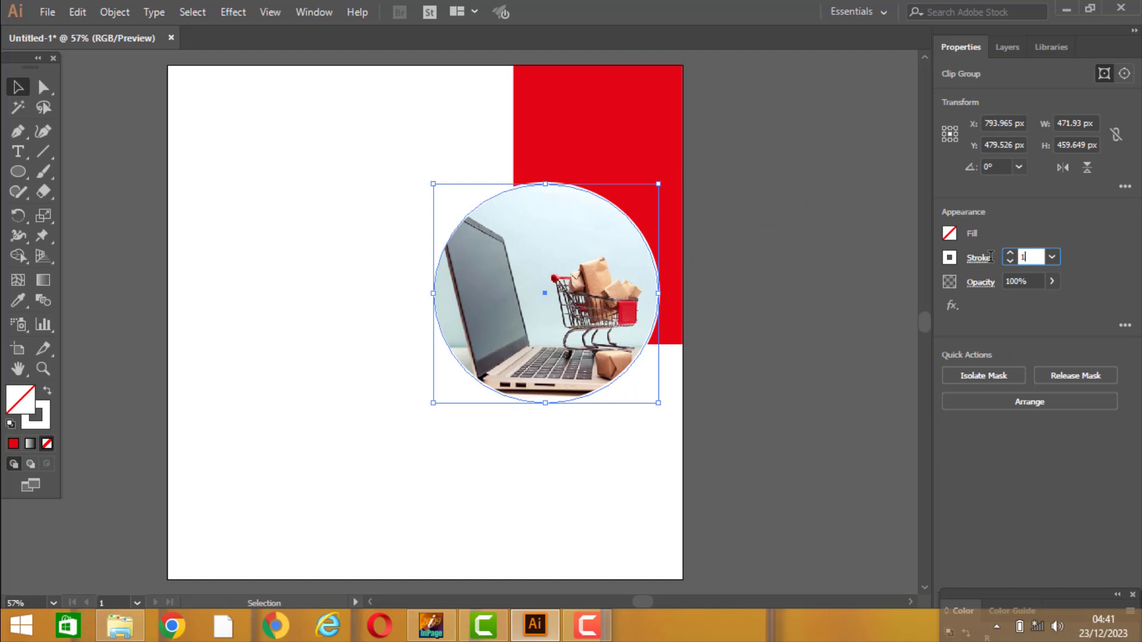
type("0")
key("Return")
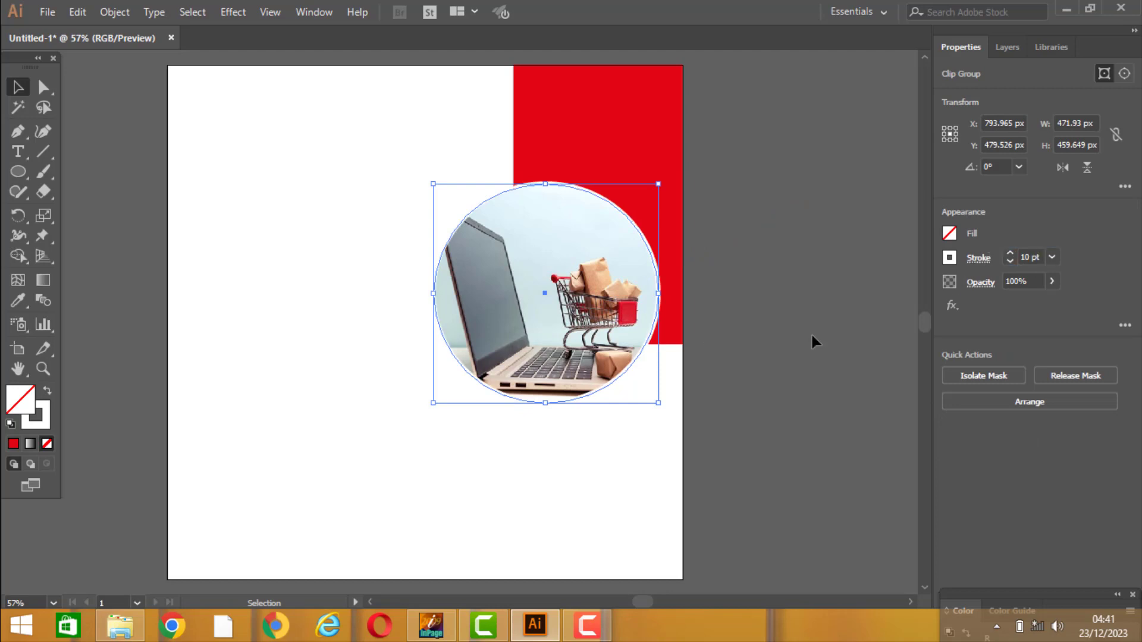
left_click(814, 340)
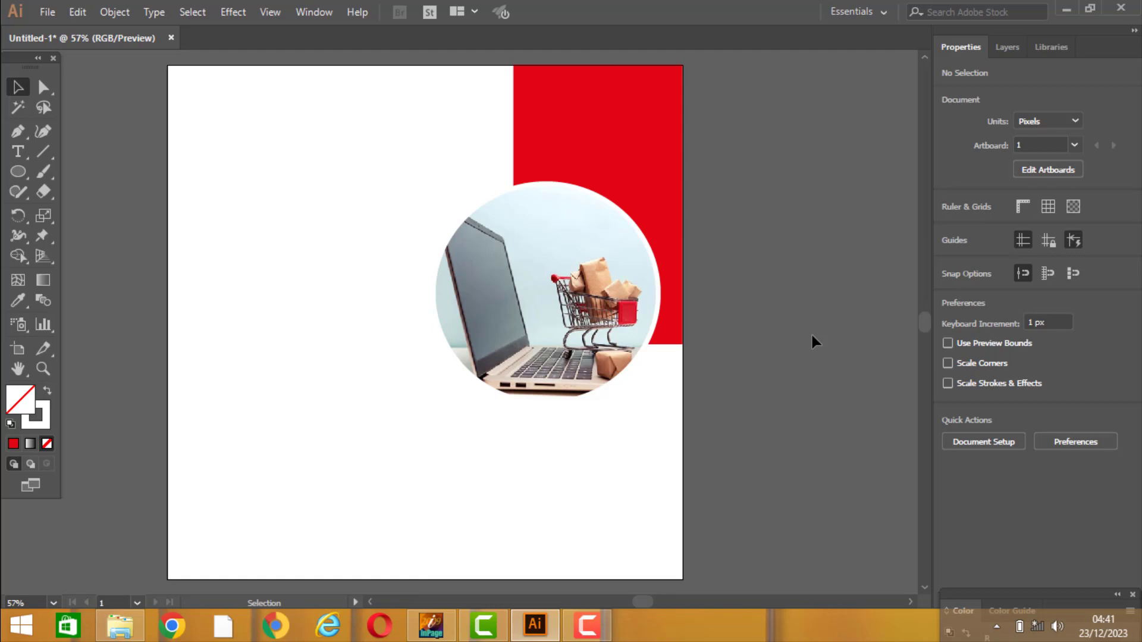
Step: Draw a small red-filled circle in the artboard's top-left corner
left_click(21, 173)
left_click_drag(188, 82, 222, 114)
left_click(950, 231)
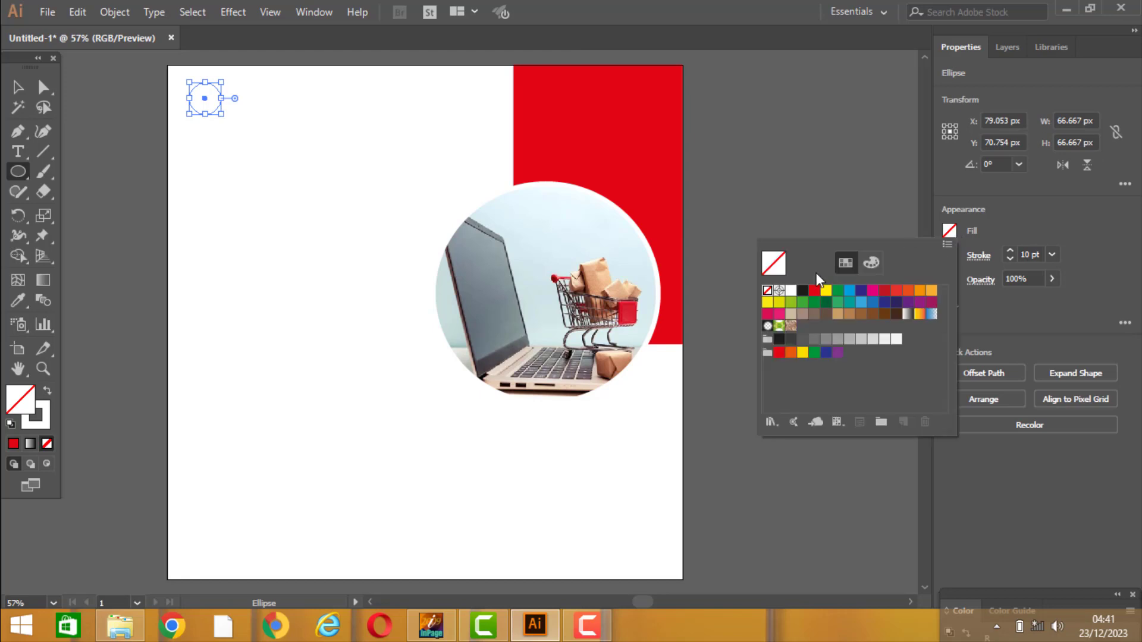
left_click(815, 291)
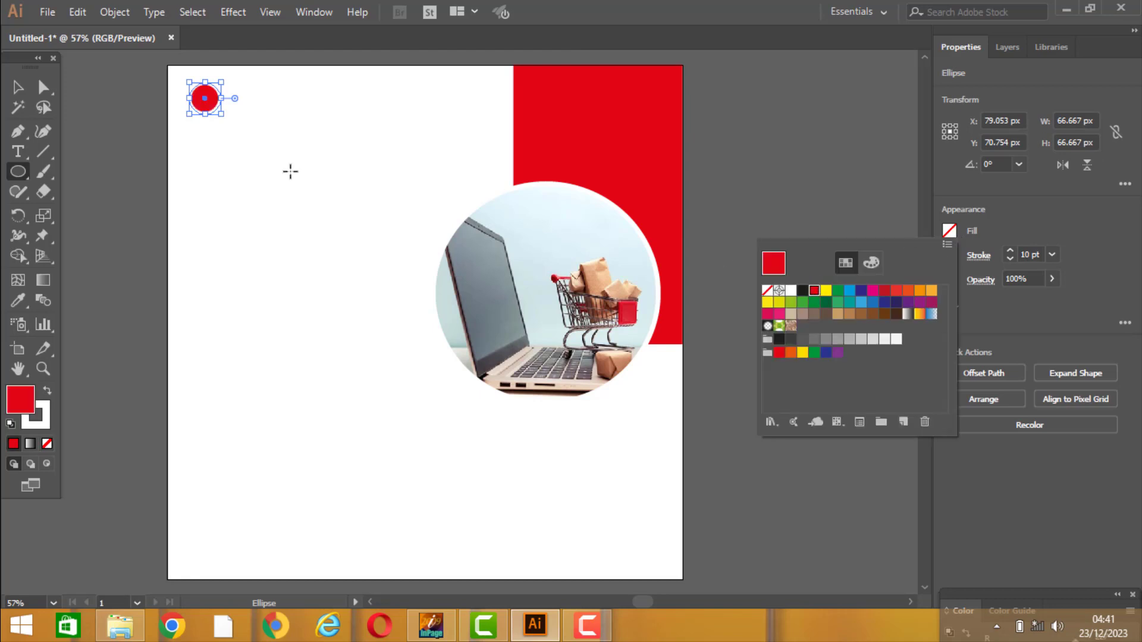
left_click(23, 149)
left_click(254, 98)
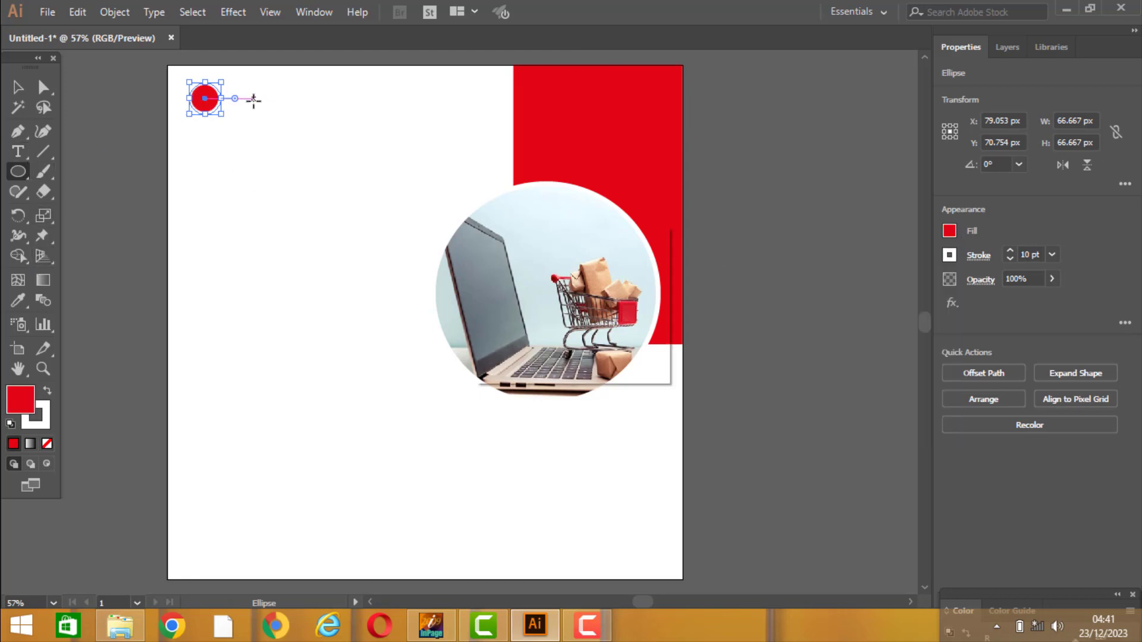
left_click(612, 341)
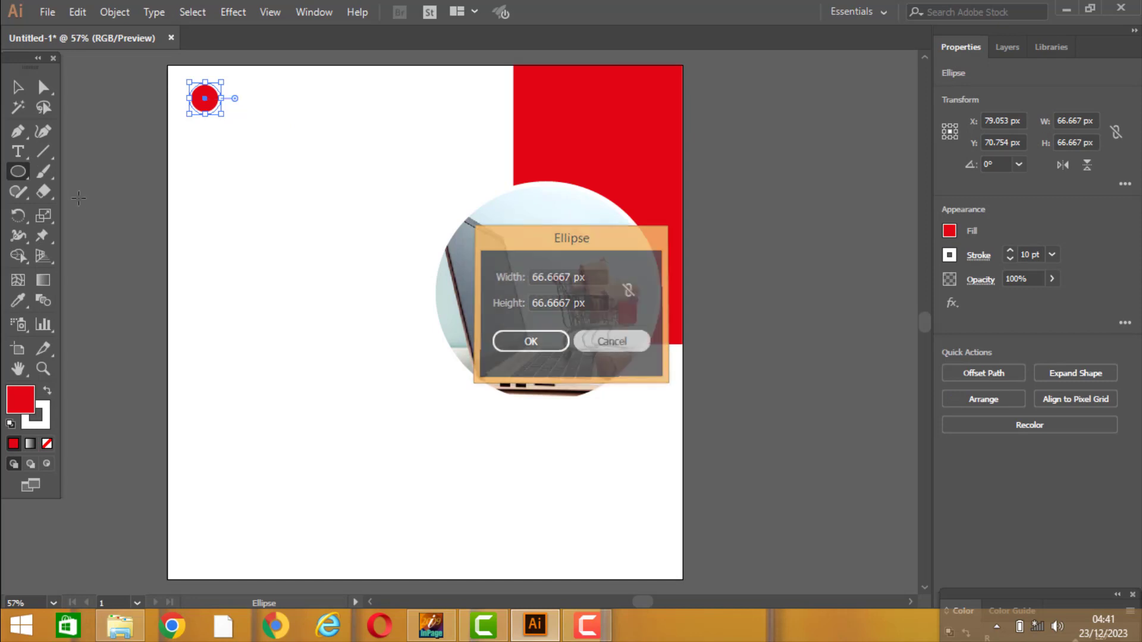
Step: Type the 'Logo' label beside the red circle
left_click(33, 152)
left_click(229, 92)
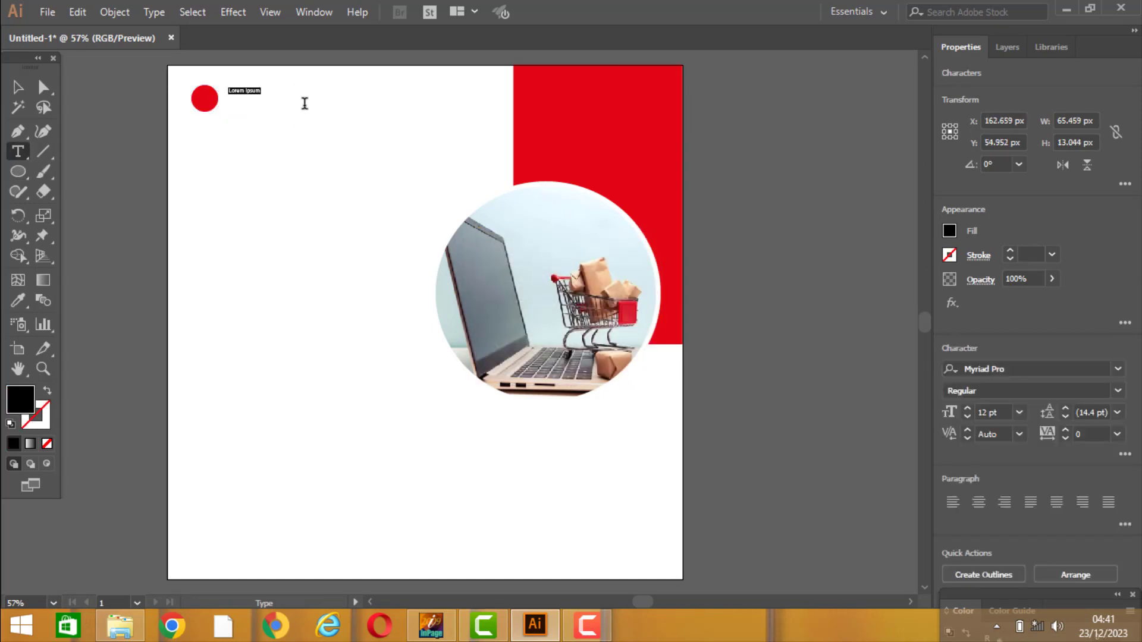
type("Logo")
left_click(18, 87)
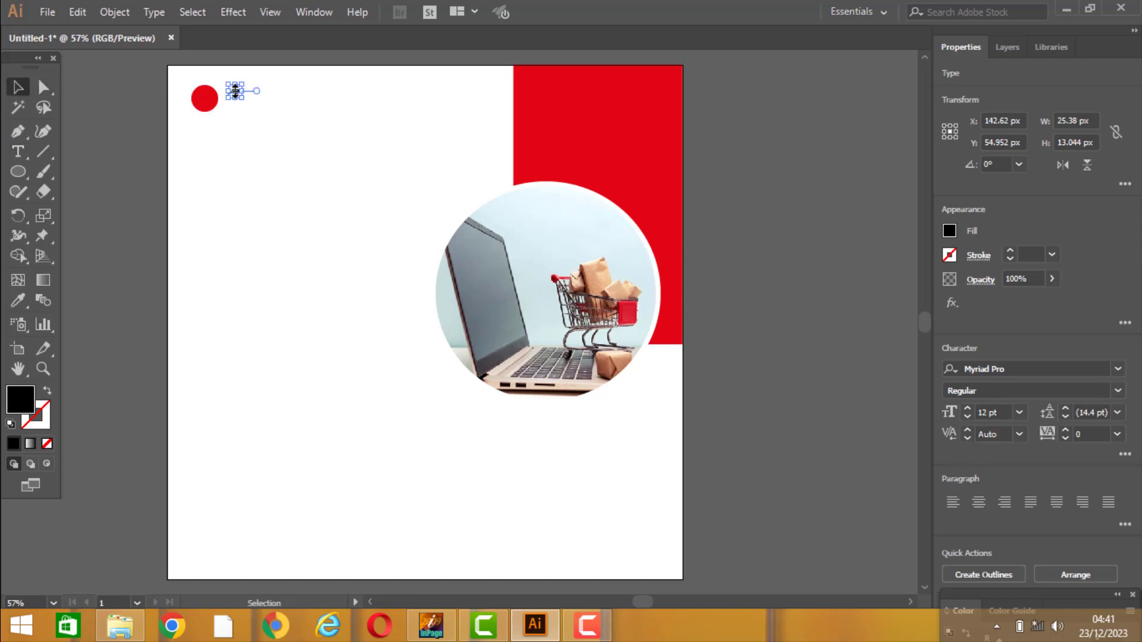
left_click_drag(234, 93, 227, 99)
key("ctrl+z")
Step: Set Logo to 24 pt and position it next to the circle
left_click(1019, 413)
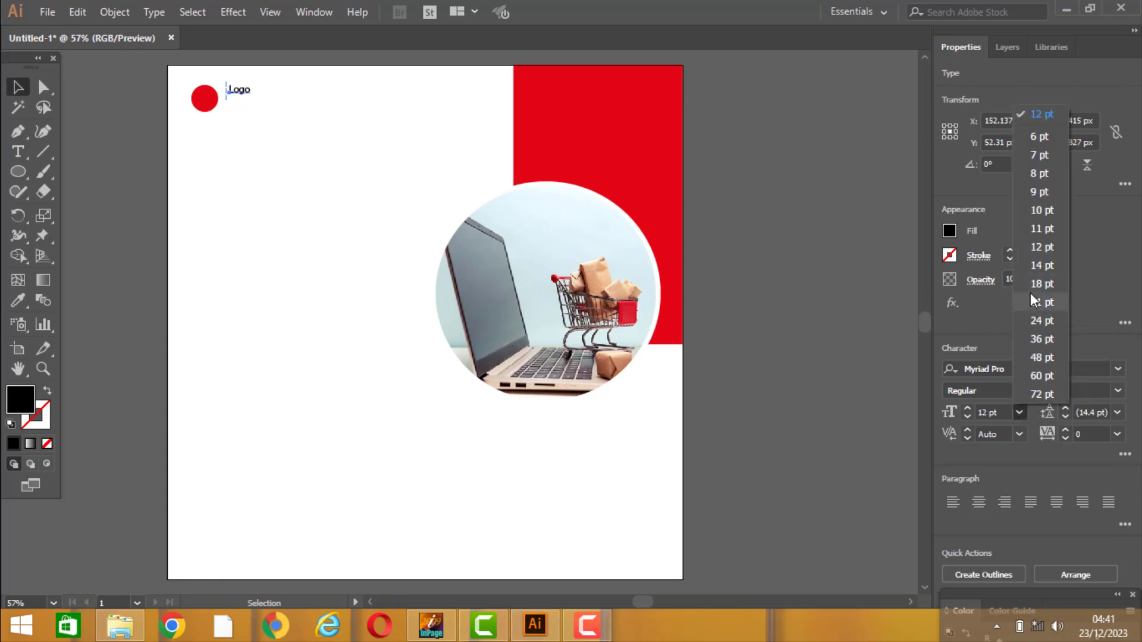
left_click(1037, 327)
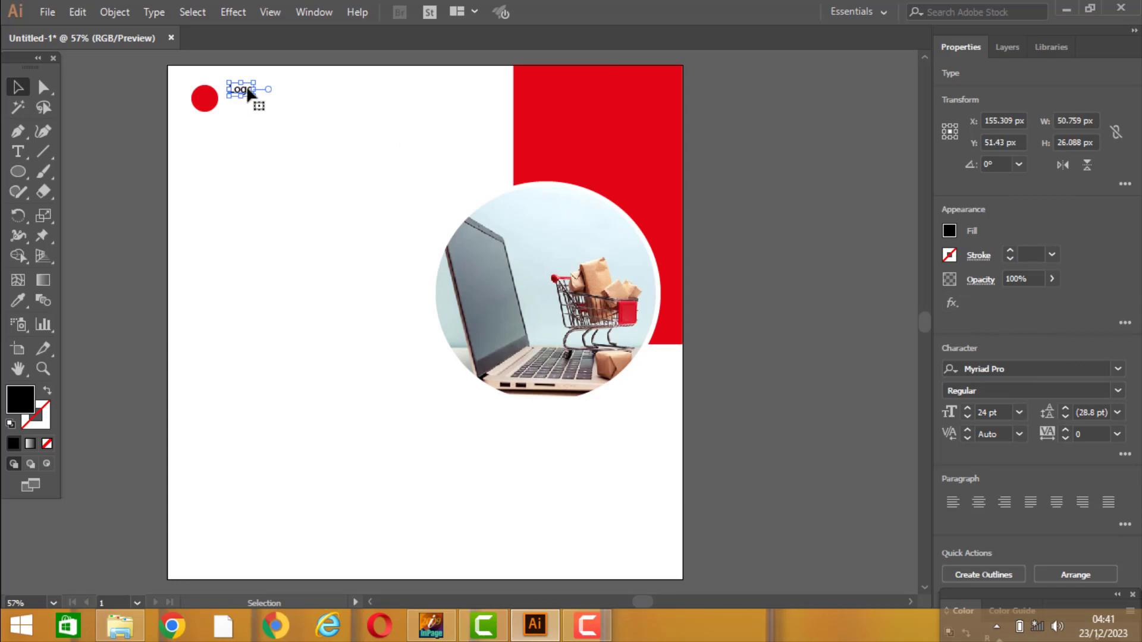
left_click_drag(247, 93, 241, 98)
left_click(291, 205)
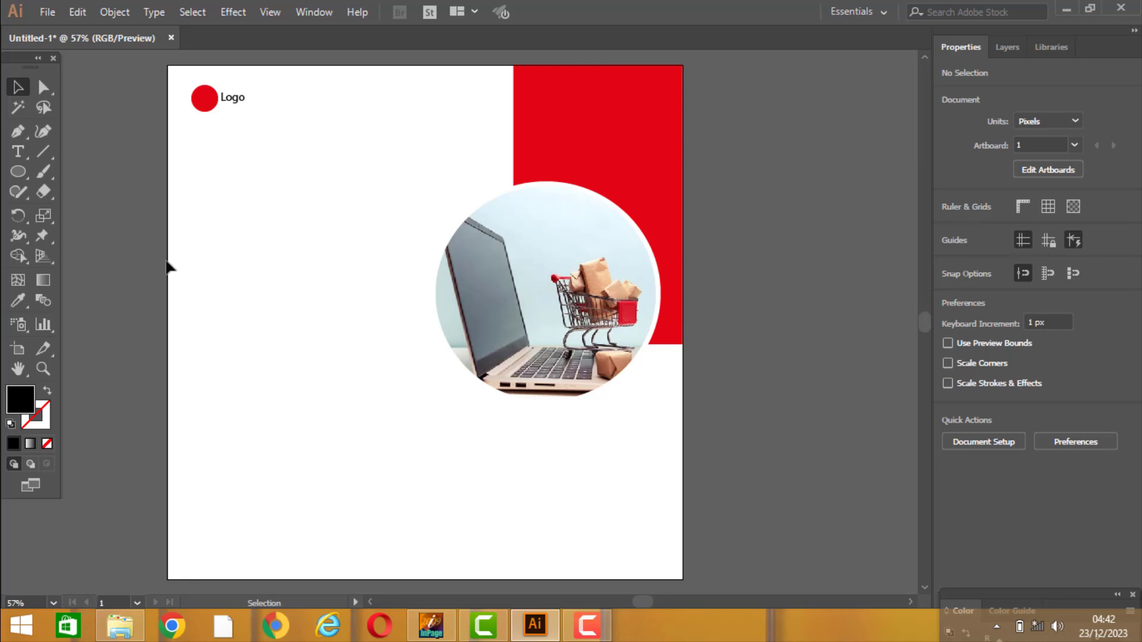
Step: Type 'We are' on the left side of the page
left_click(18, 152)
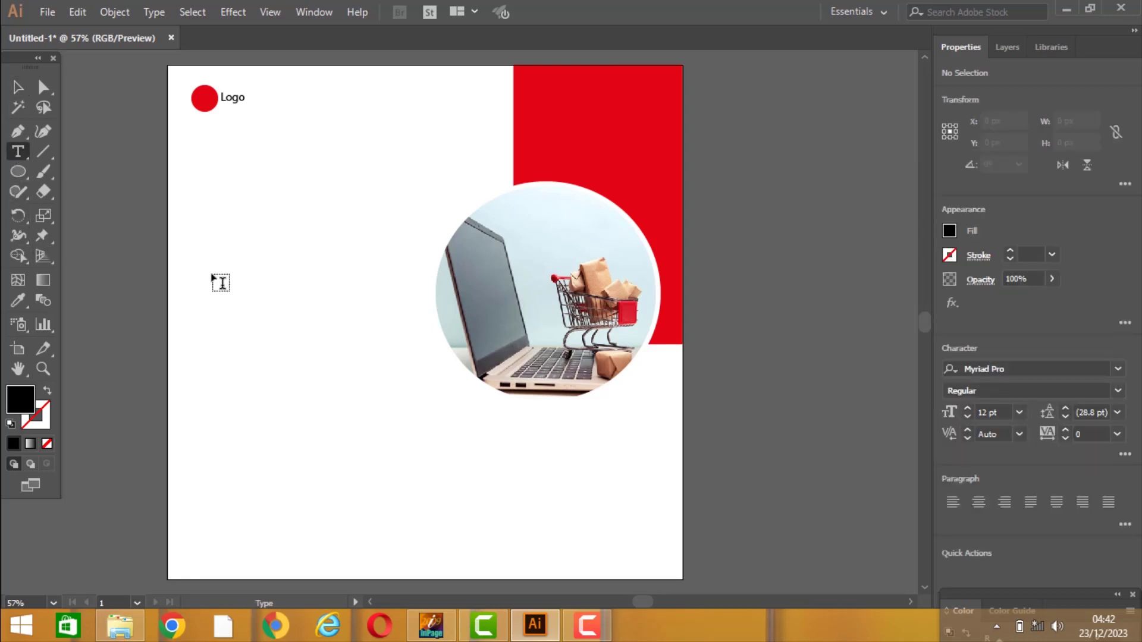
left_click(204, 275)
type("W")
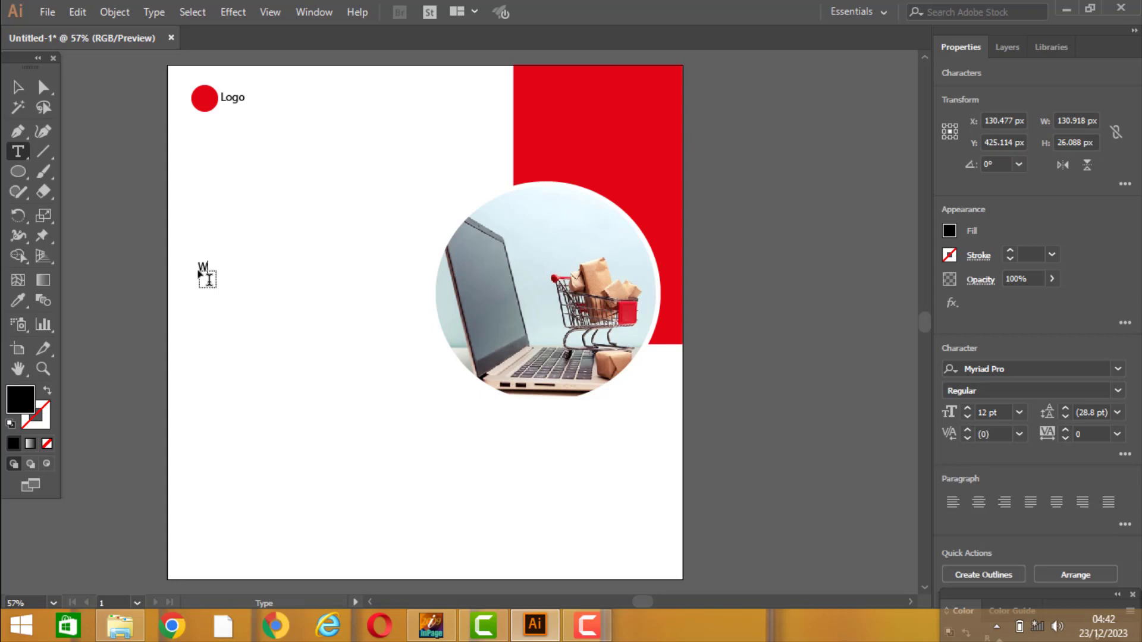
type("e are")
left_click(18, 88)
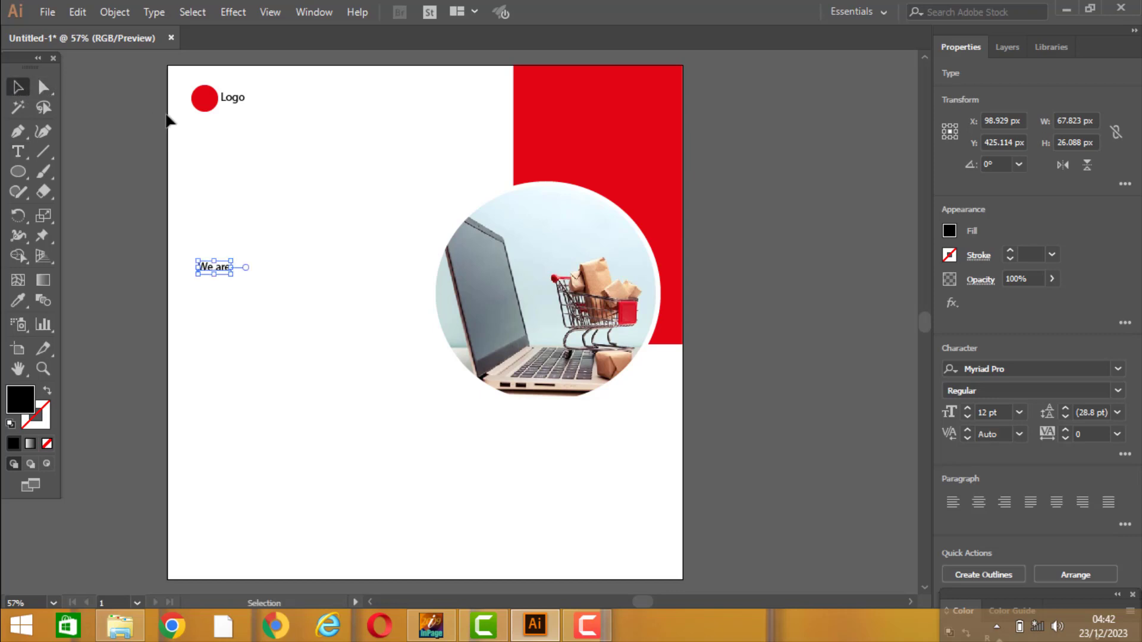
Step: Duplicate 'We are' below itself and retype the copy as 'Creative' and 'Marketing Agency'
left_click(77, 12)
left_click(90, 91)
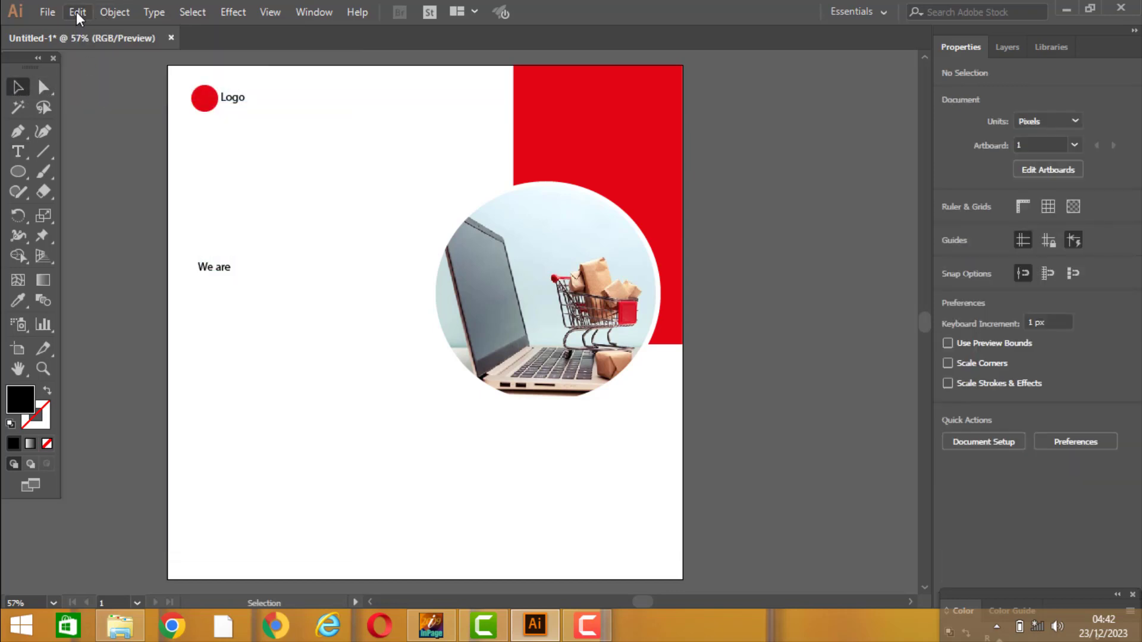
left_click(77, 12)
left_click(191, 166)
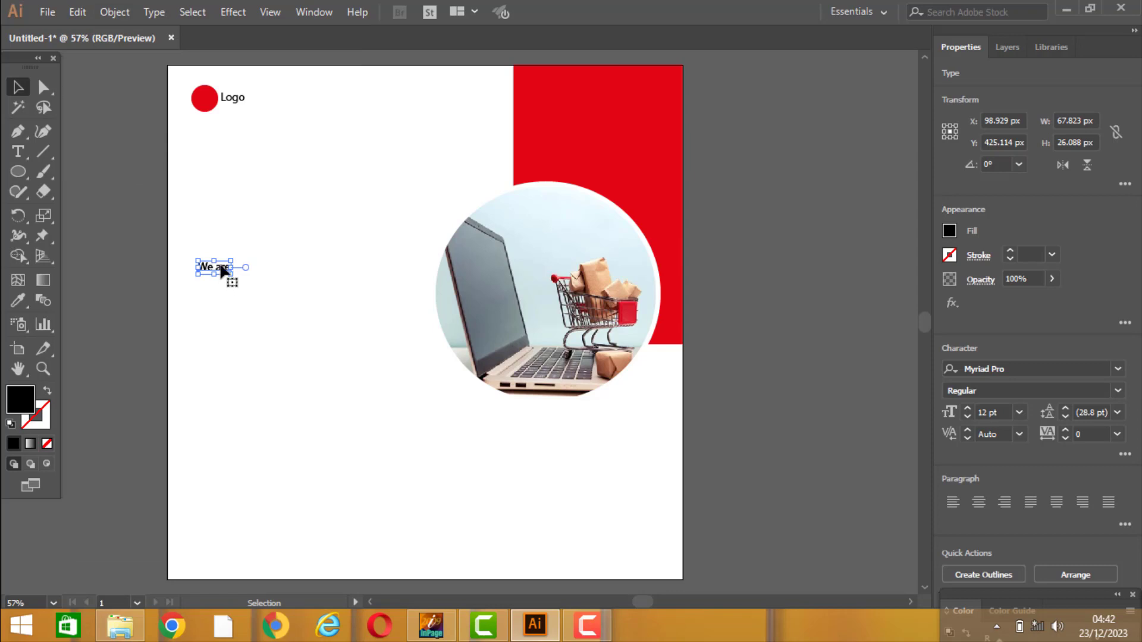
left_click_drag(223, 270, 220, 285)
key("t")
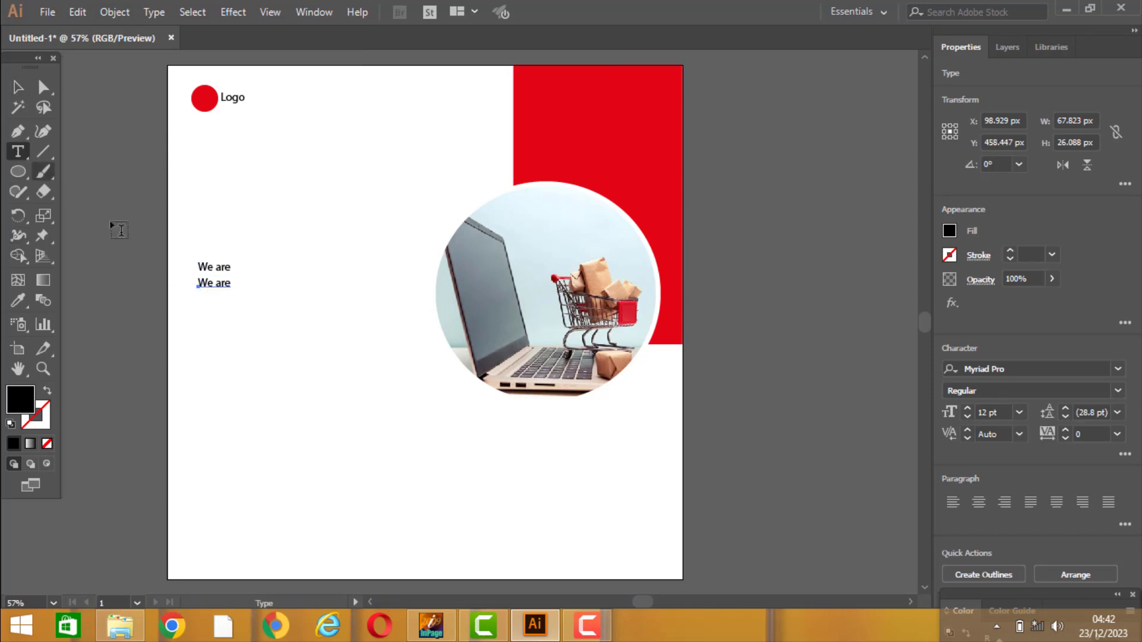
triple_click(220, 281)
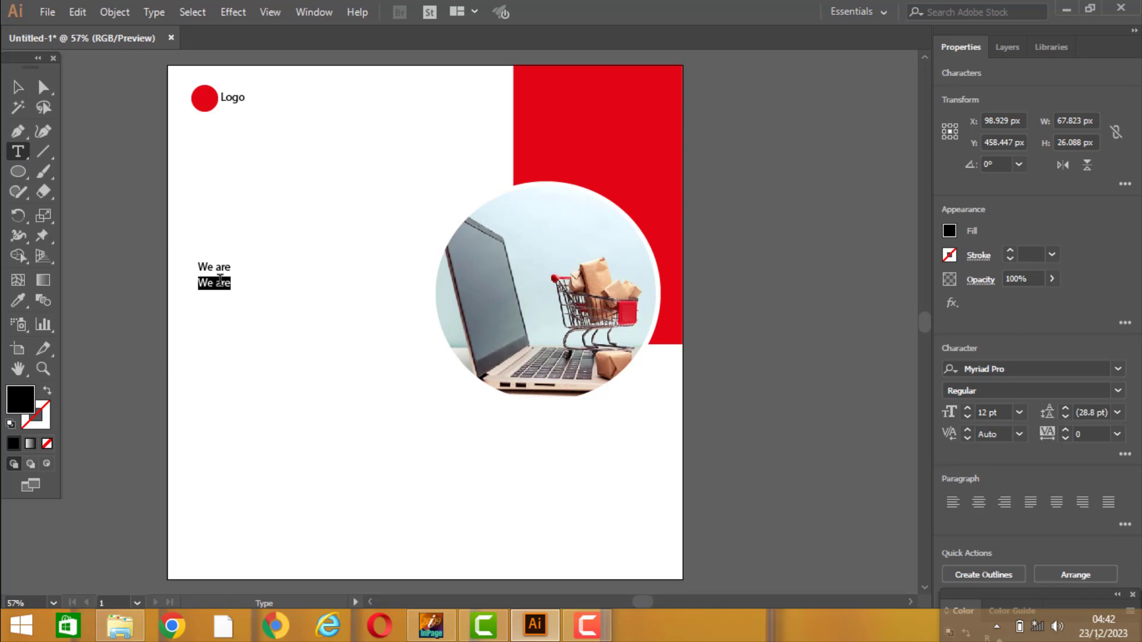
type("Cr")
type("eative")
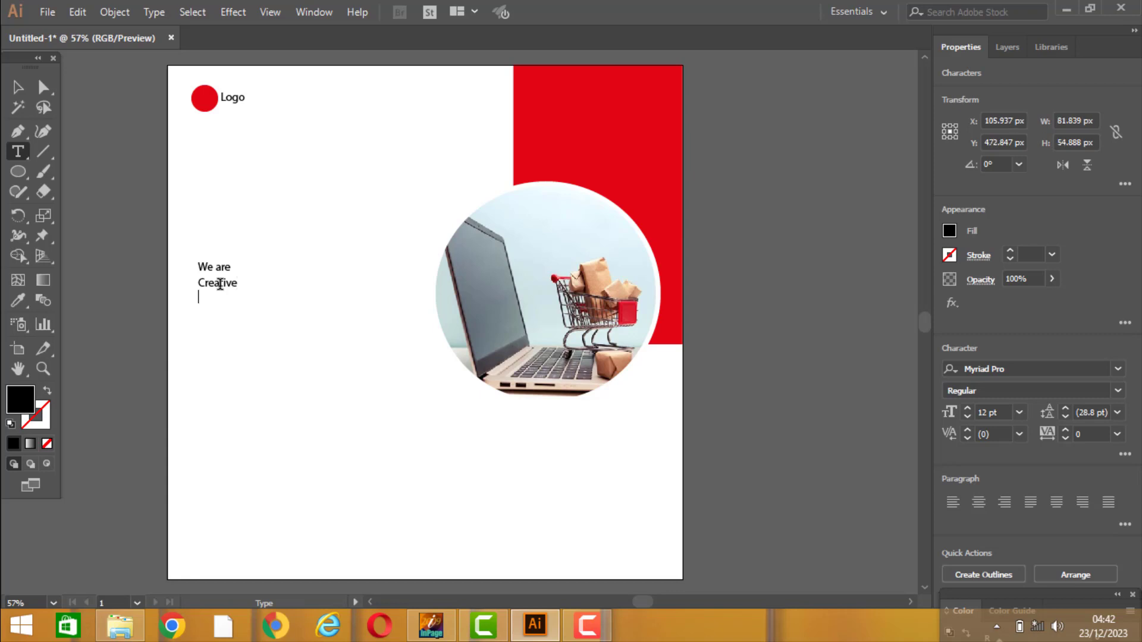
type("Marketing ")
type("A")
type("gency")
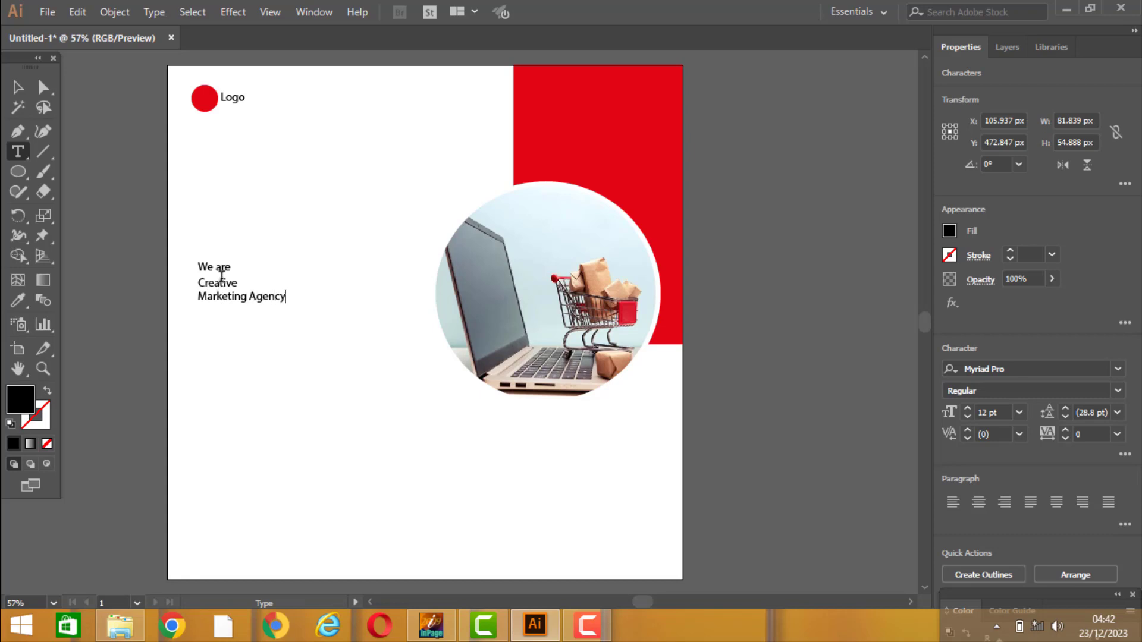
Step: Set 'We are' to 48 pt
left_click(17, 93)
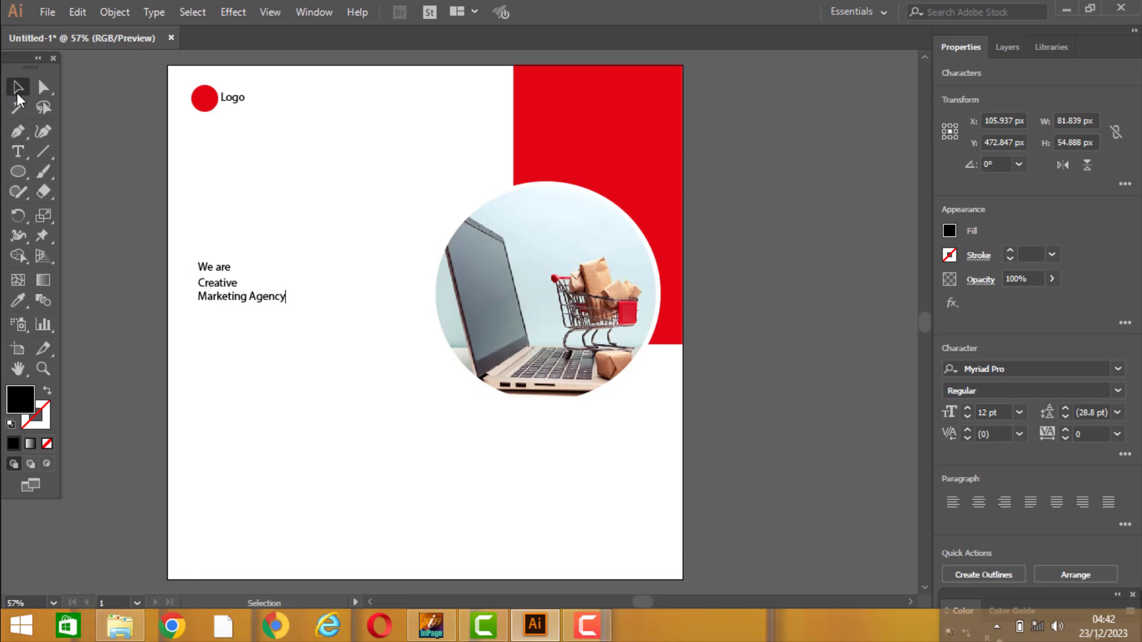
left_click(212, 406)
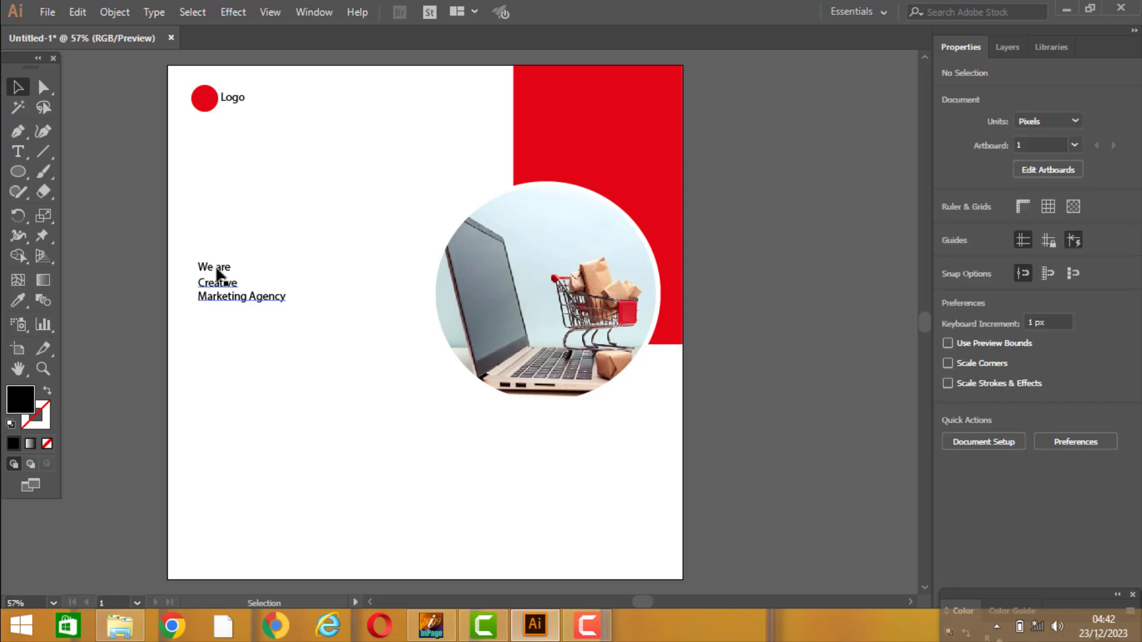
triple_click(217, 271)
left_click(1020, 412)
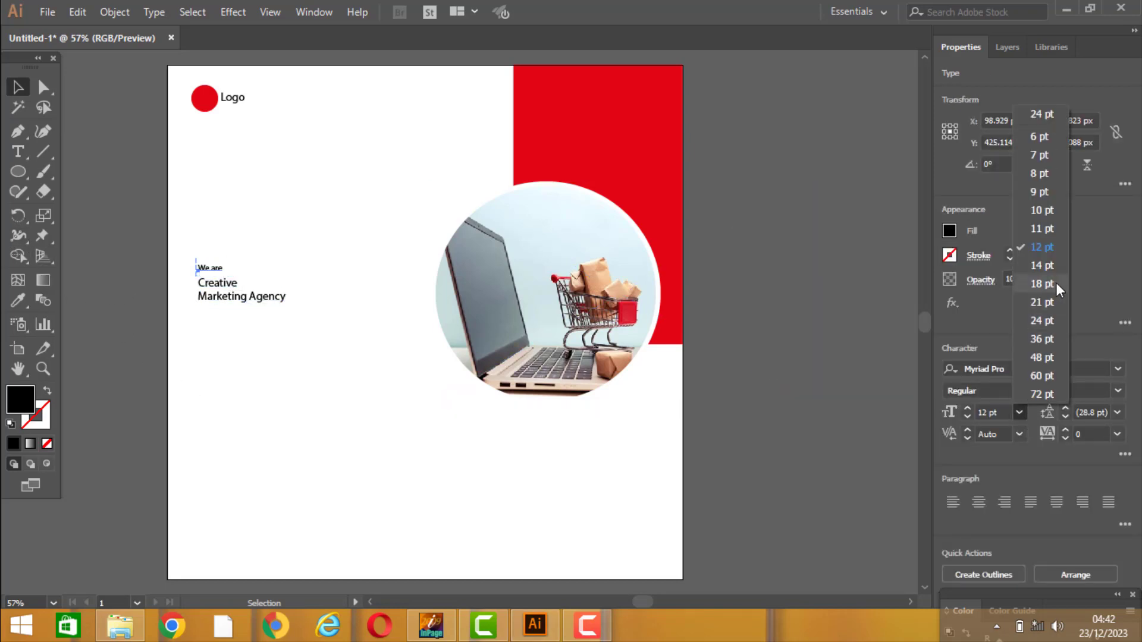
left_click(1051, 357)
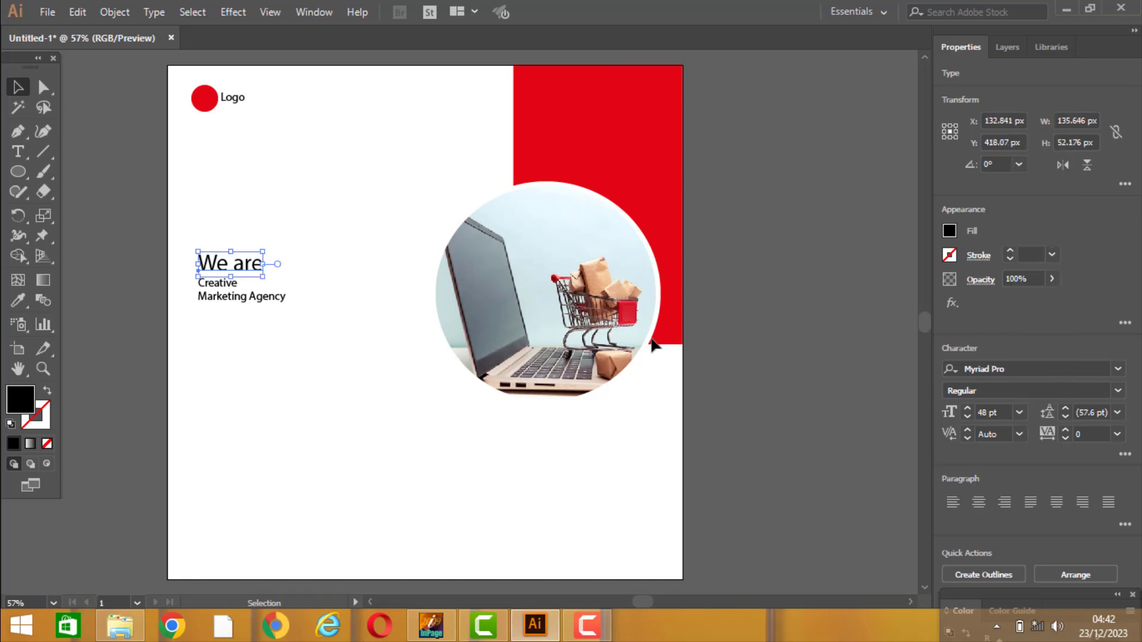
Step: Delete the 'Marketing Agency' line from the duplicated text block
left_click(220, 288)
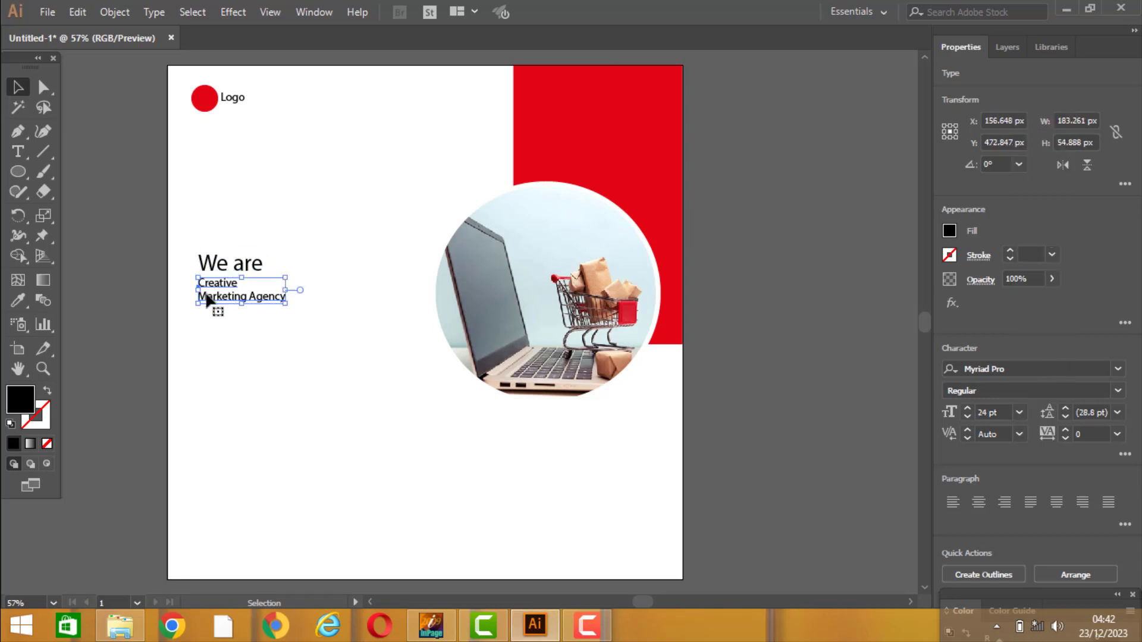
left_click(24, 157)
triple_click(281, 294)
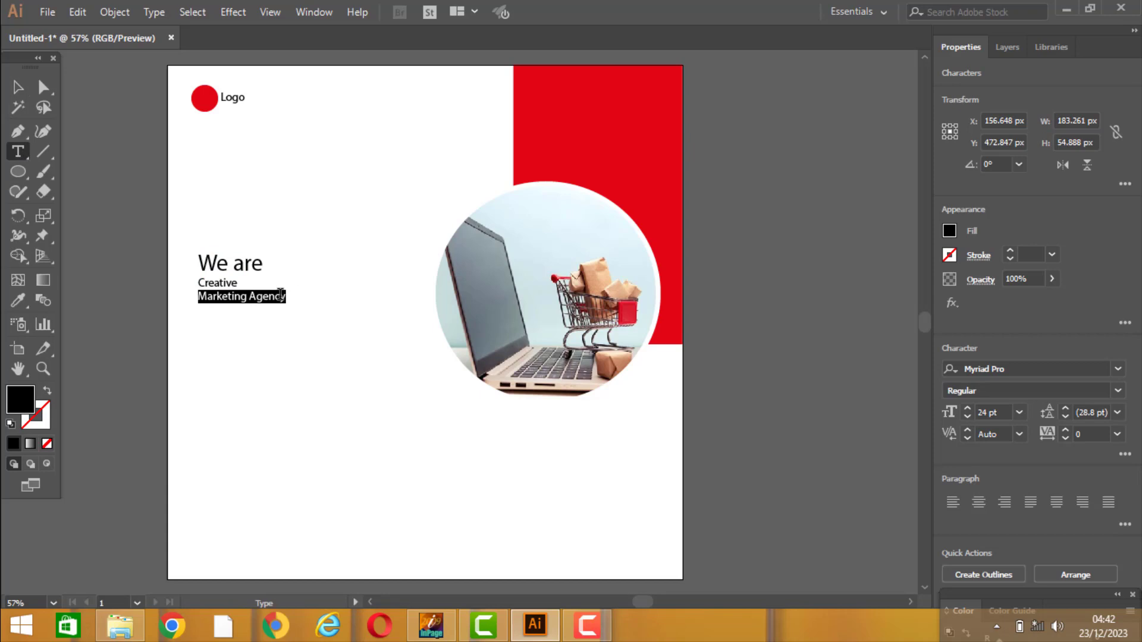
key("BackSpace")
Step: Set 'Creative' to 60 pt and move it directly under 'We are'
left_click(18, 87)
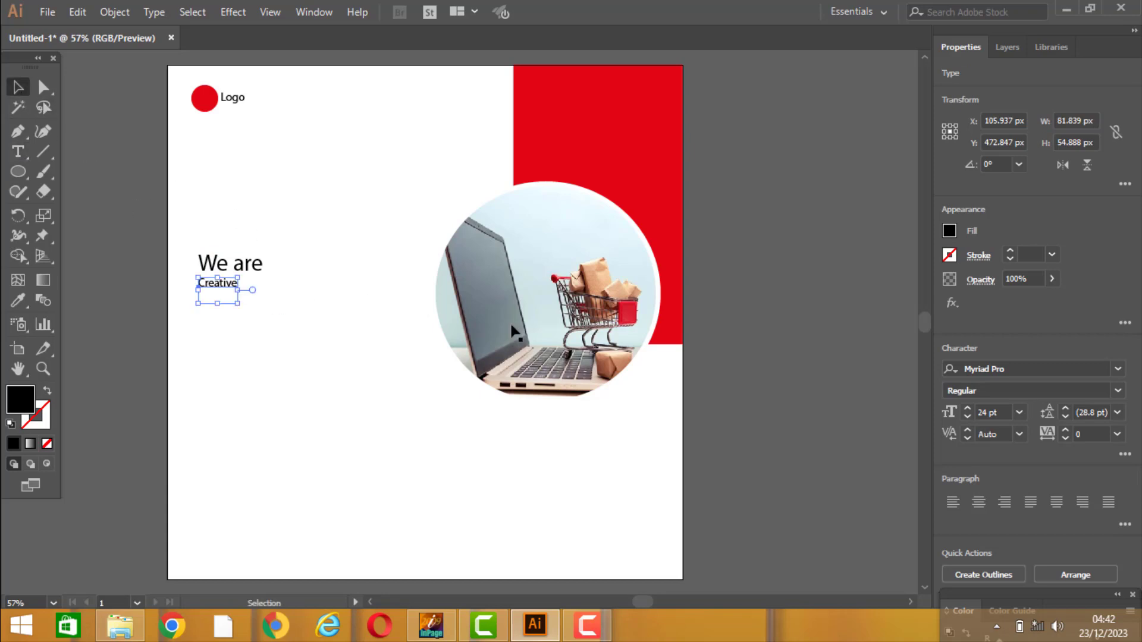
left_click(1018, 434)
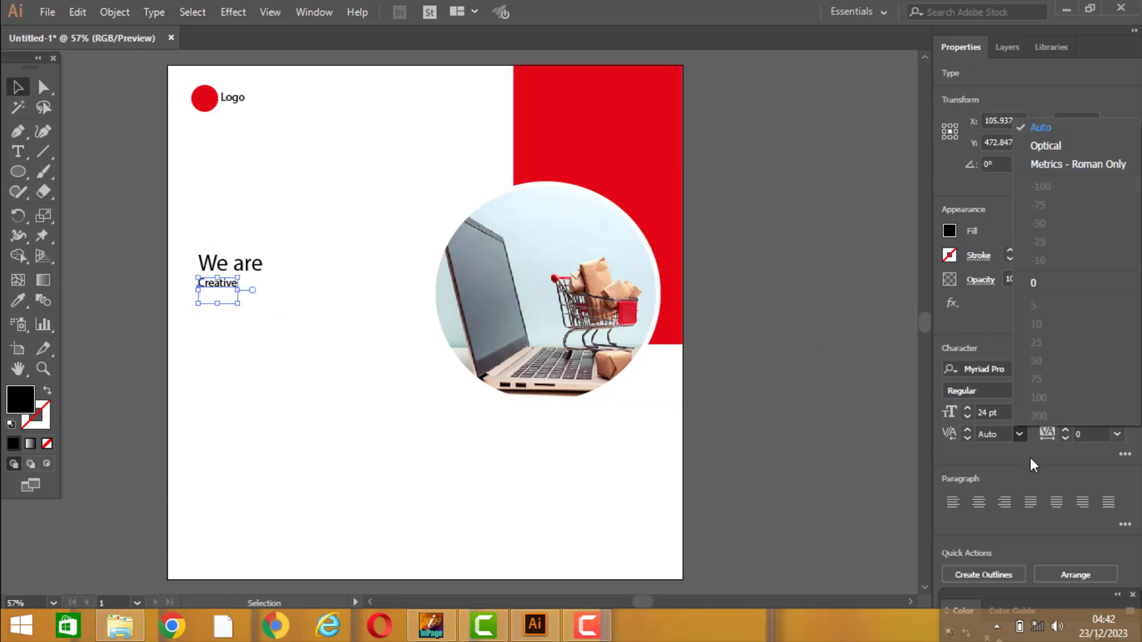
left_click(1029, 455)
left_click(1019, 412)
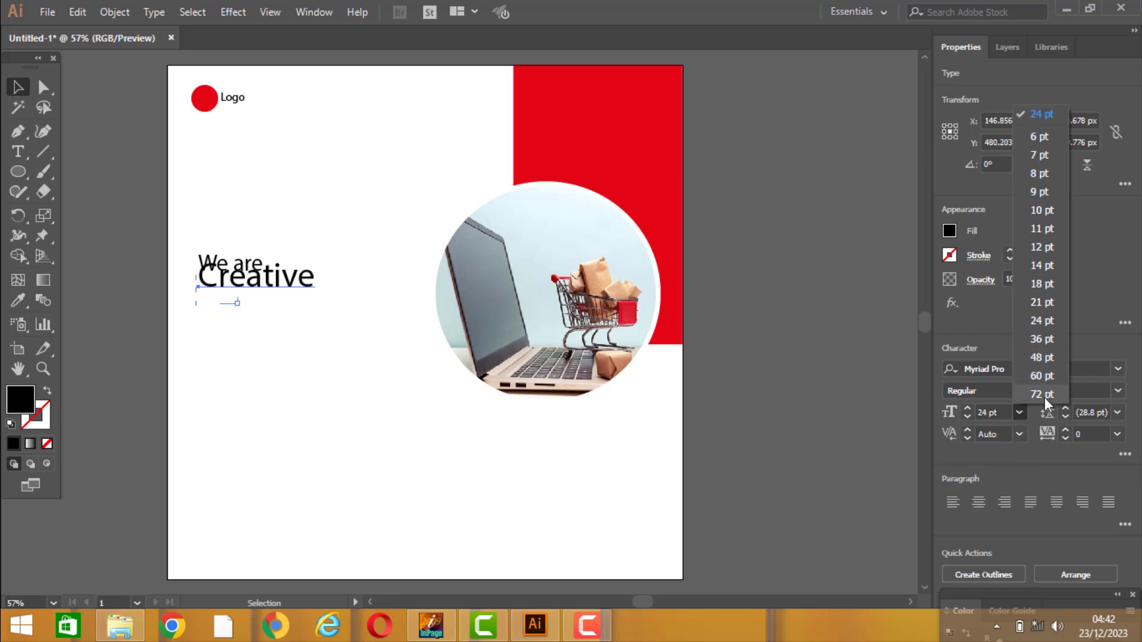
left_click(1045, 383)
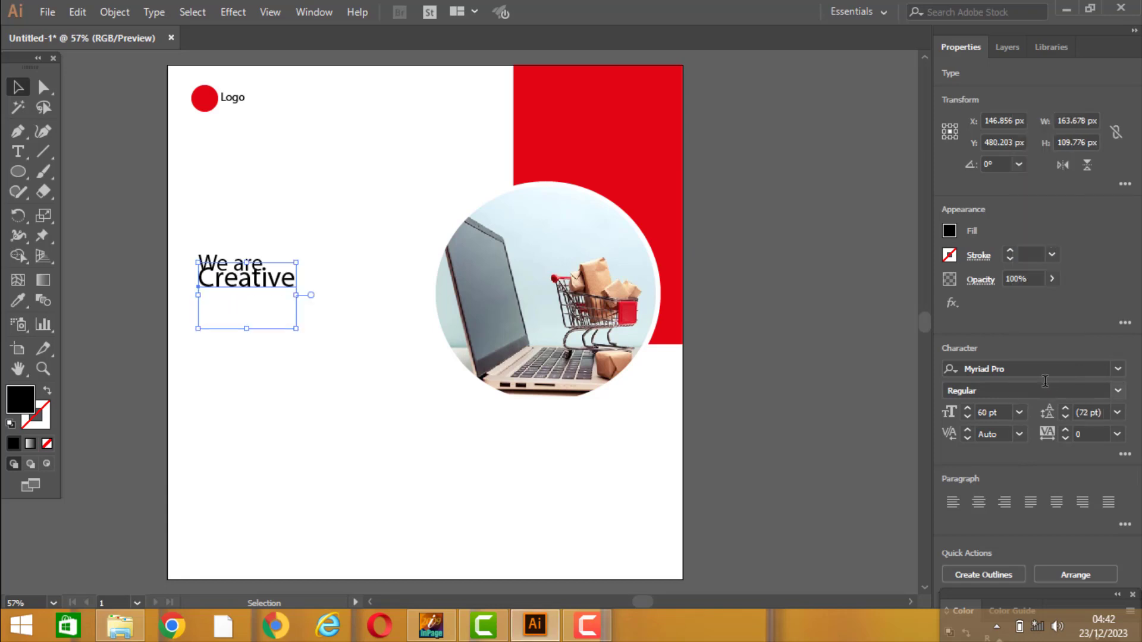
left_click_drag(287, 287, 280, 283)
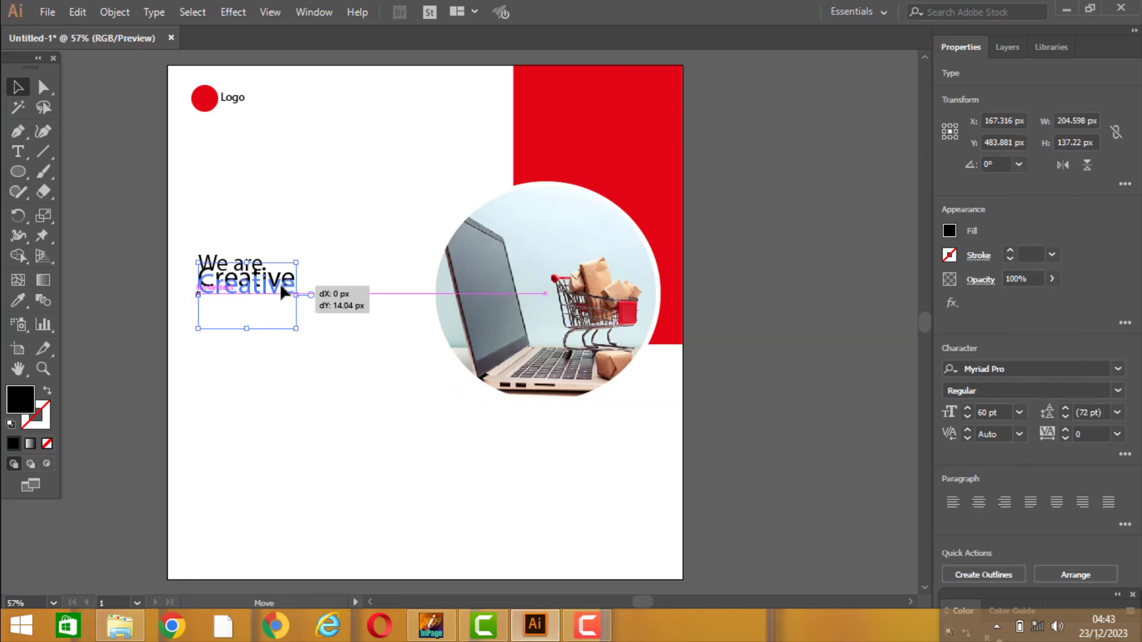
Step: Copy and paste 'We are', placing the copy below 'Creative'
left_click(359, 347)
left_click(234, 268)
left_click(76, 13)
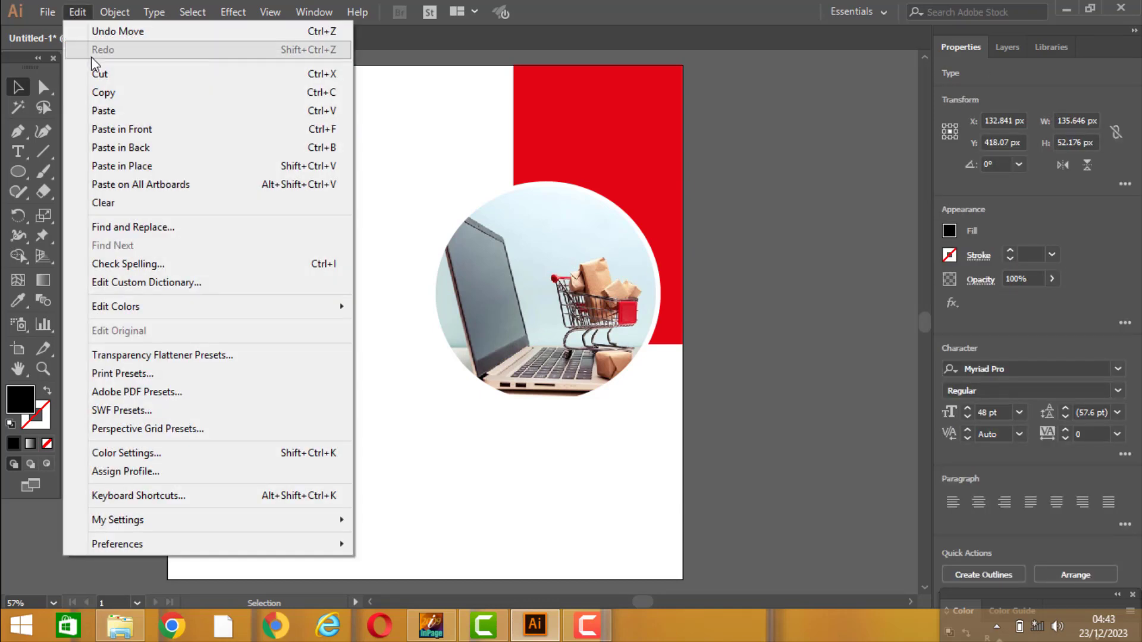
left_click(101, 90)
left_click(83, 13)
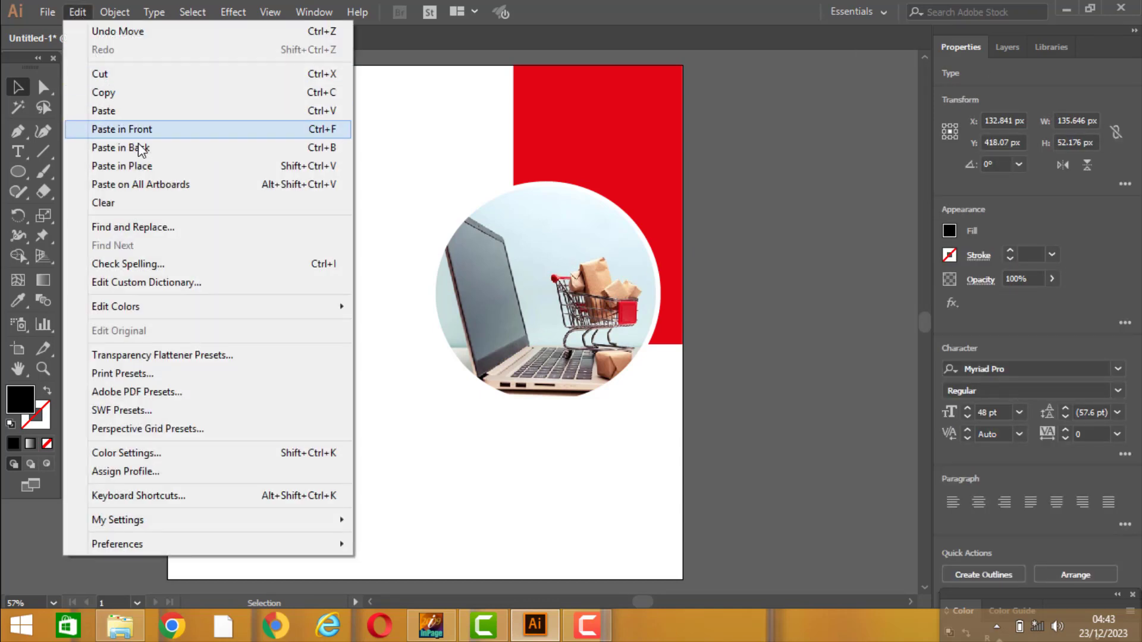
left_click(142, 105)
left_click_drag(446, 337, 230, 325)
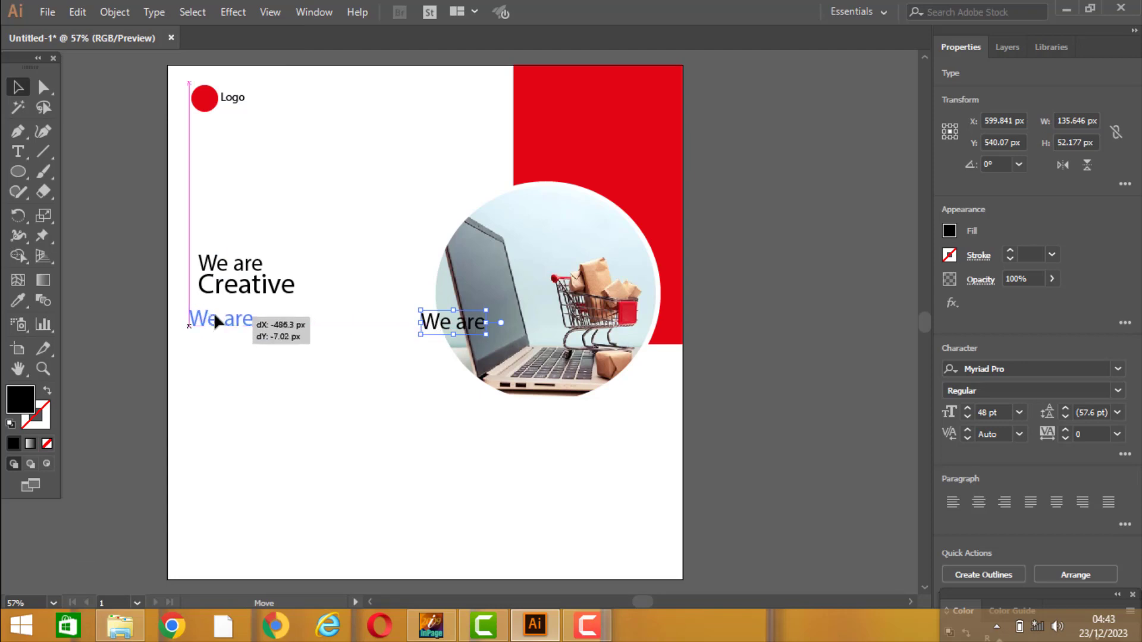
Step: Retype the copied line as 'Marketing Agency'
key("t")
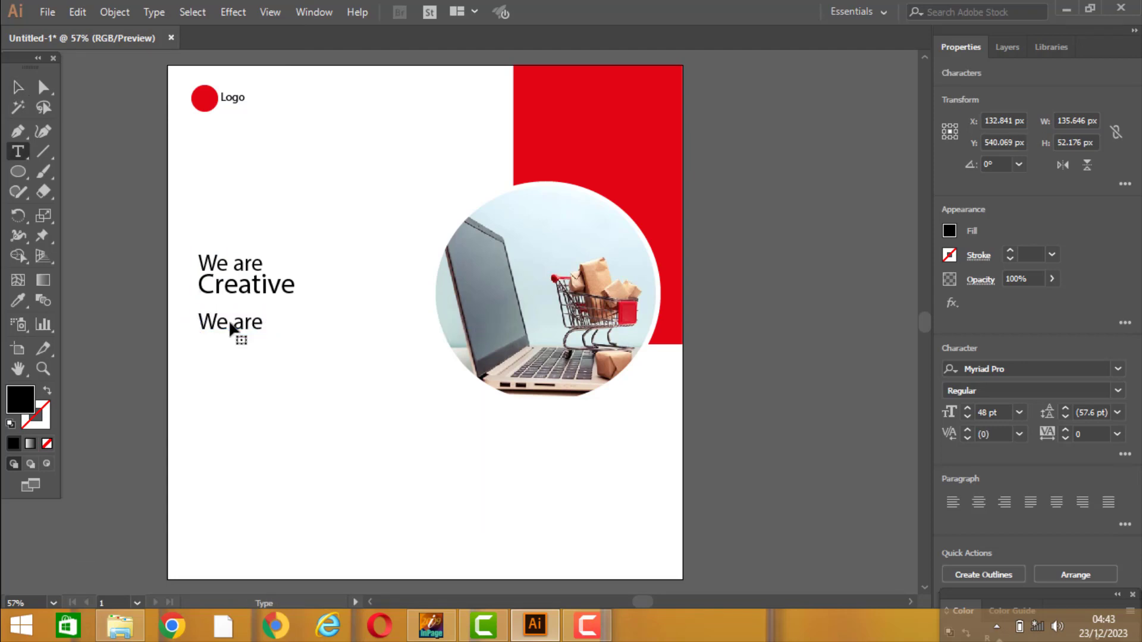
triple_click(235, 327)
left_click(231, 322)
double_click(231, 322)
triple_click(231, 322)
type("Mark")
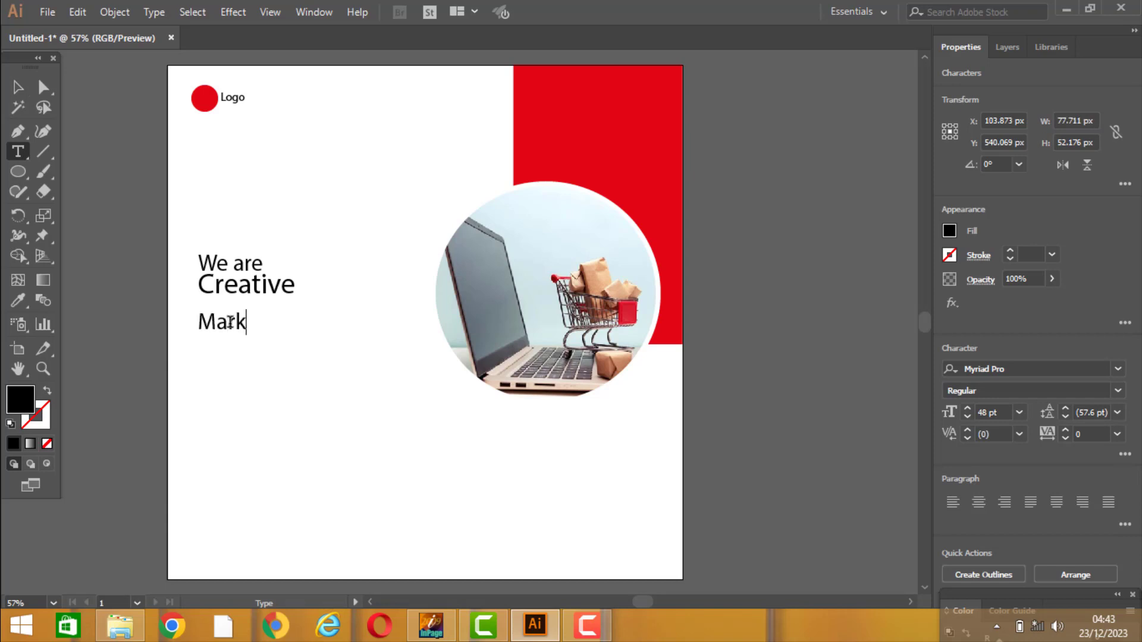
type("eting Agency")
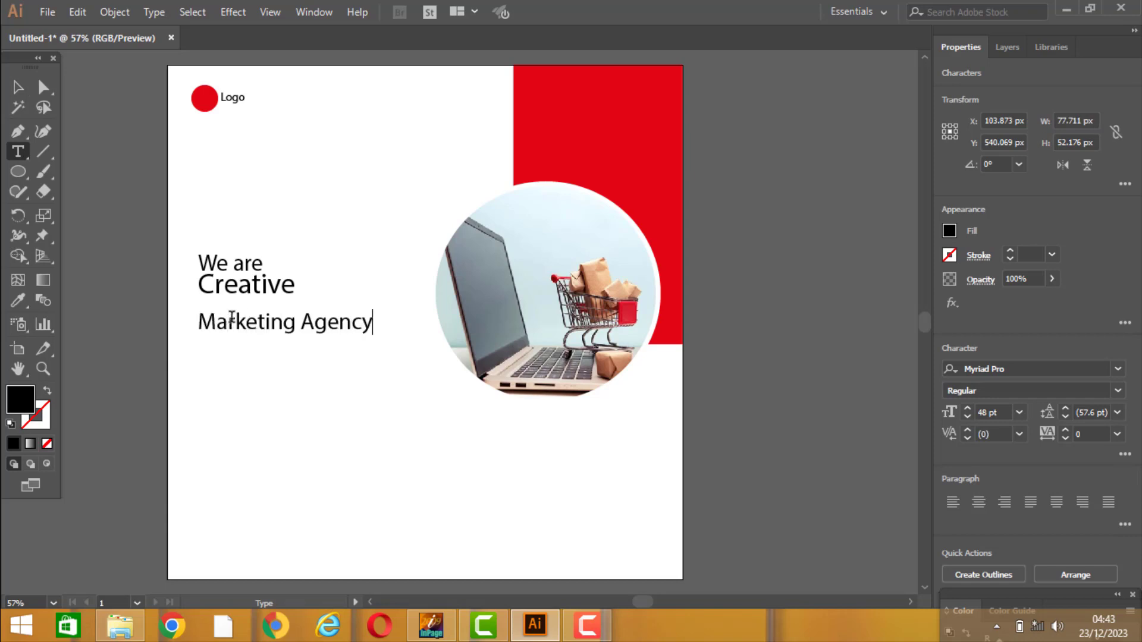
key("ctrl+a")
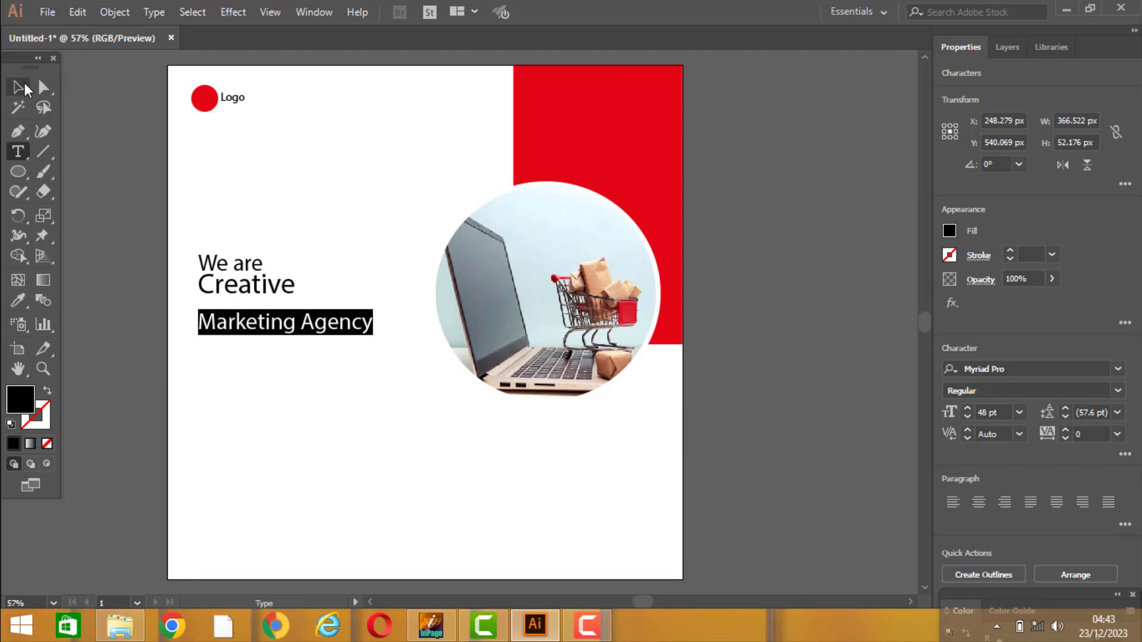
left_click(17, 87)
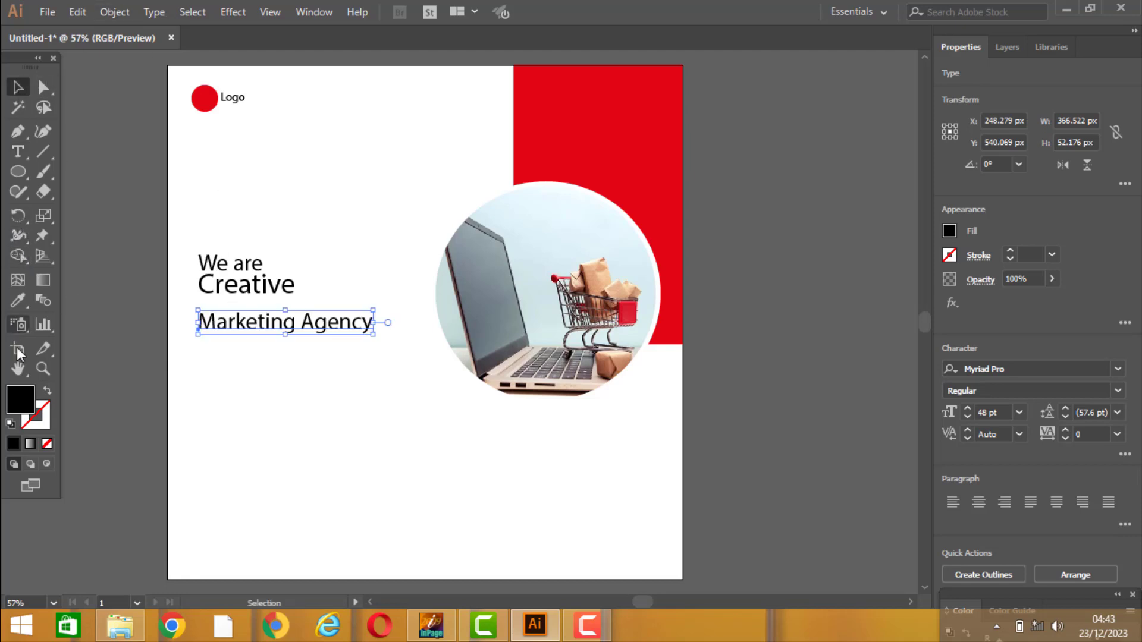
Step: Sample the block's red onto Marketing Agency and nudge Creative down slightly
left_click(19, 302)
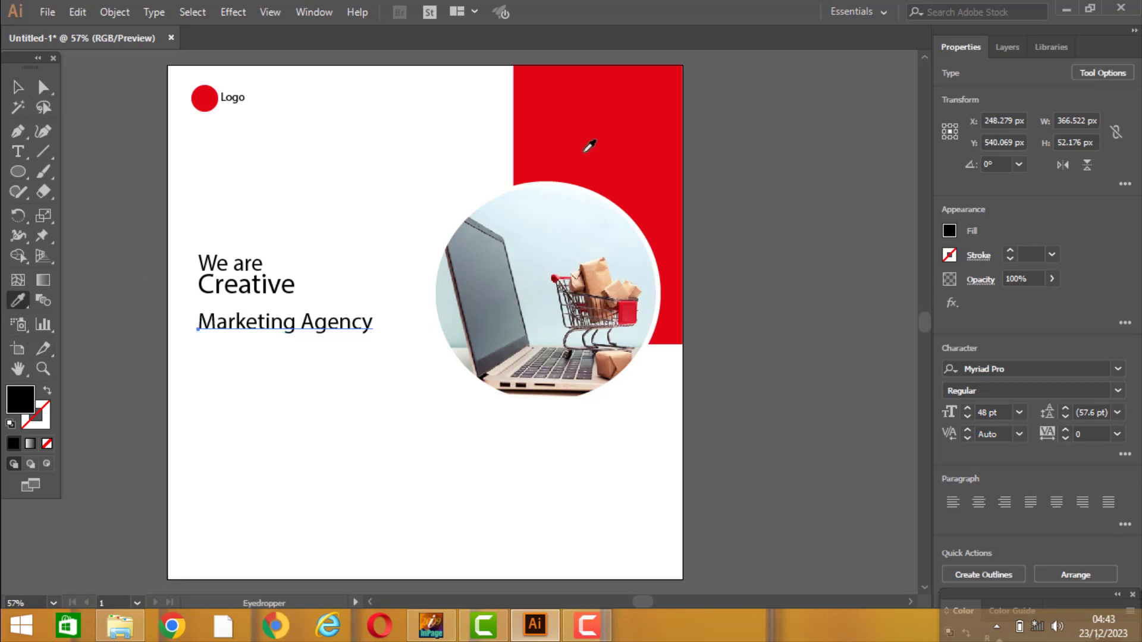
left_click(583, 146)
left_click(19, 88)
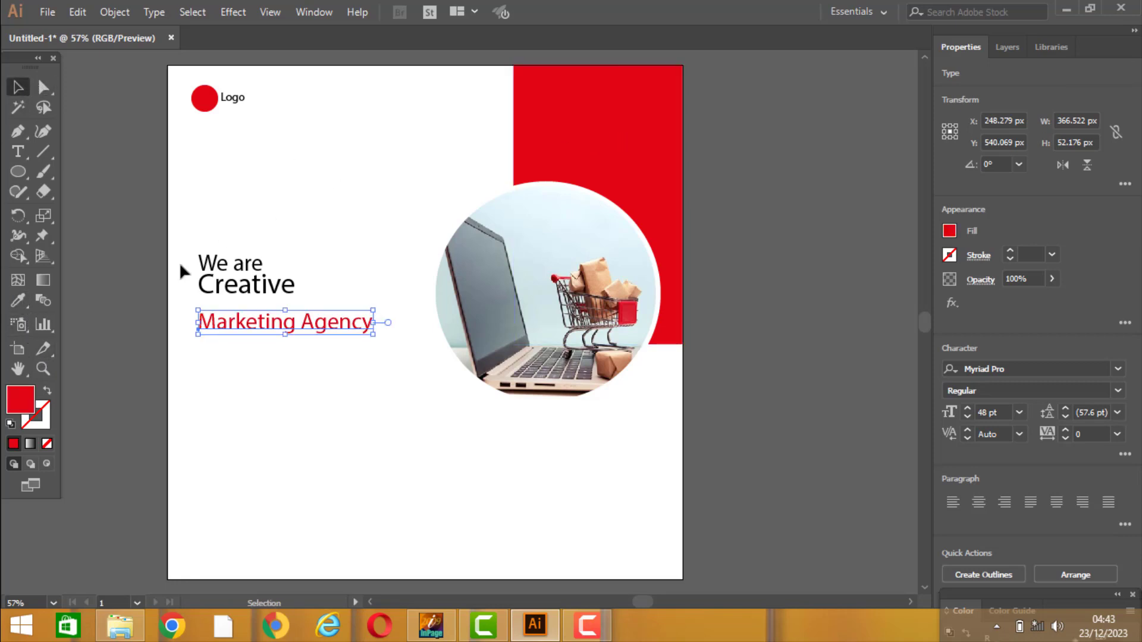
left_click(247, 288)
key("Down")
key("Down")
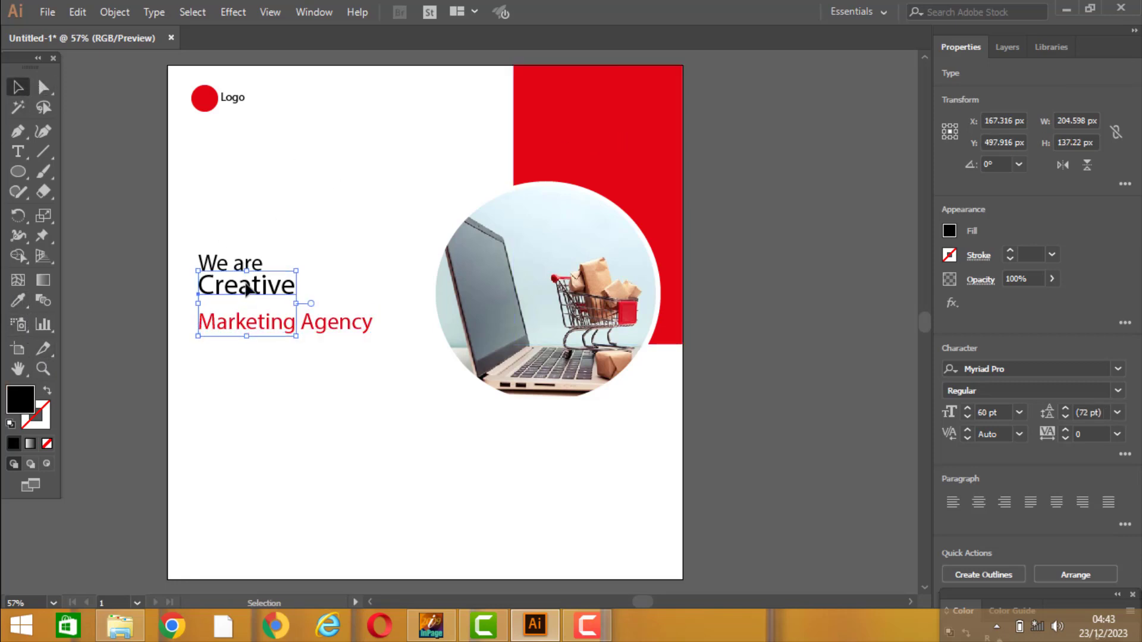
key("Down")
key("Down")
key("Down")
key("Down")
key("Down")
key("Down")
key("Down")
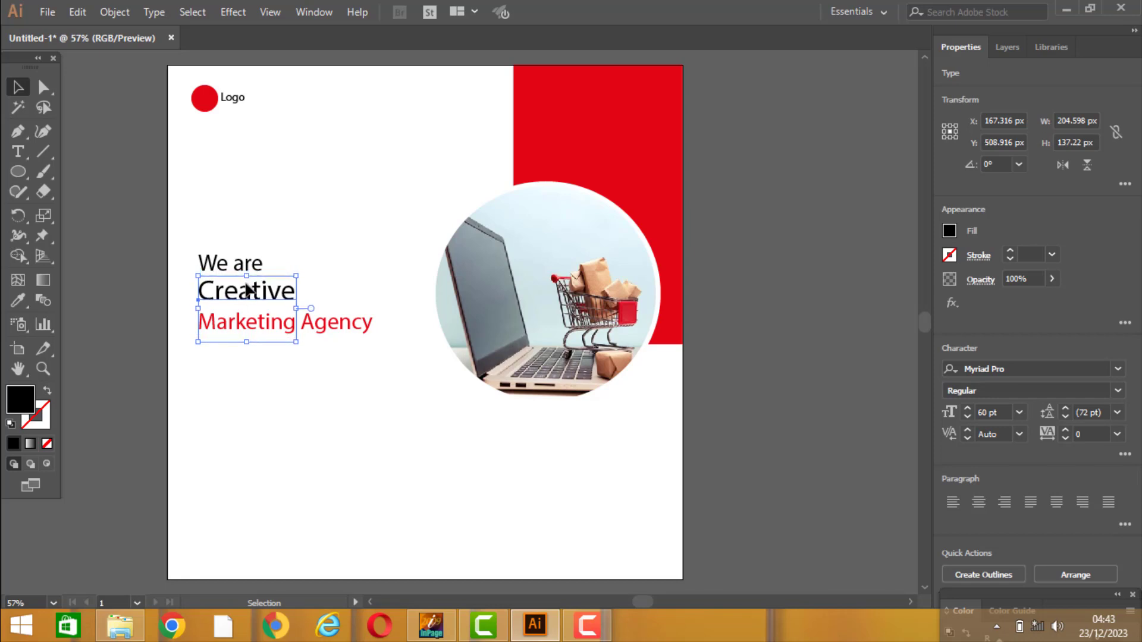
key("Down")
key("Down")
key("Down")
key("Down")
key("Down")
key("Down")
key("Down")
key("Down")
key("Down")
key("Down")
key("Down")
key("Down")
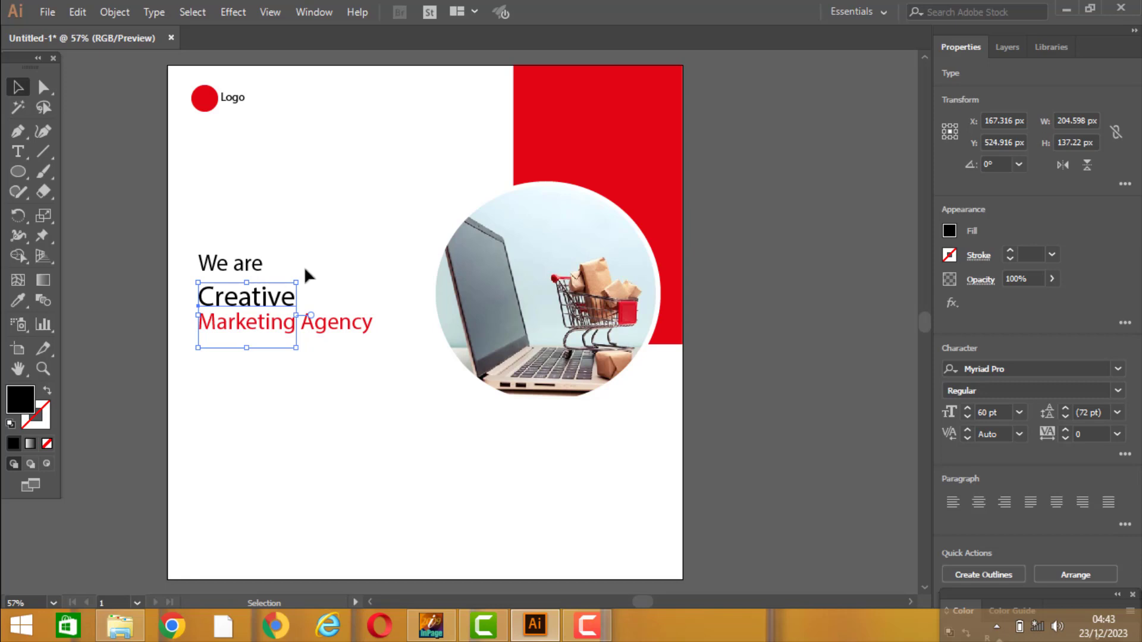
Step: Nudge the We are line down two steps
left_click(350, 263)
left_click(255, 267)
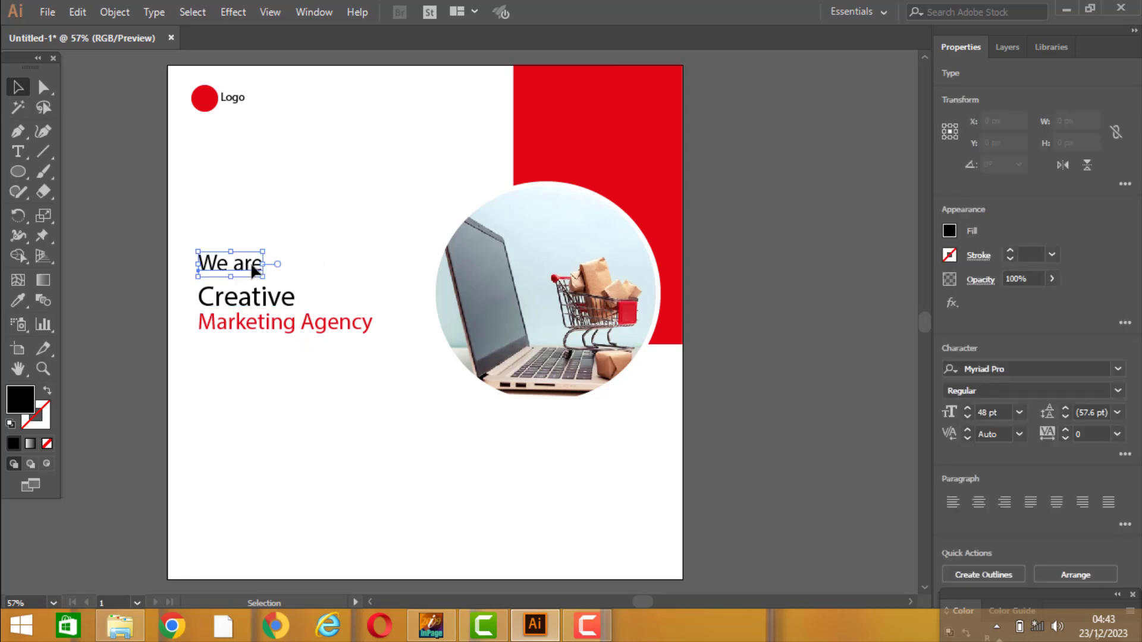
key("Down")
key("Down")
key("Down")
key("Down")
key("Down")
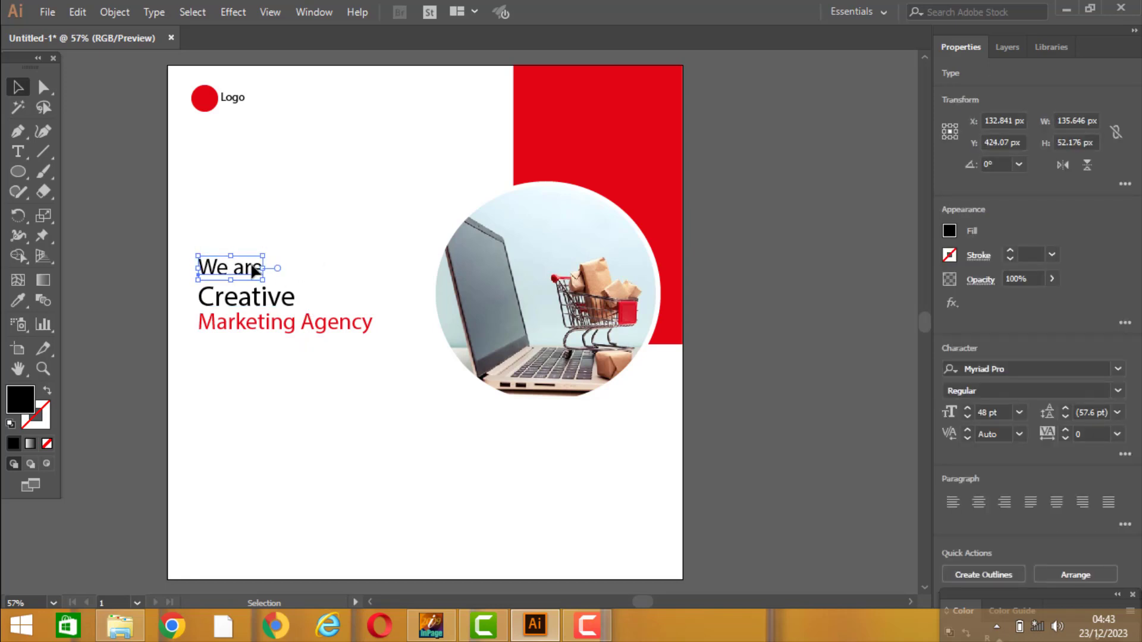
key("Down")
Step: Colour the Creative text with the red of the block using the Eyedropper
left_click(279, 298)
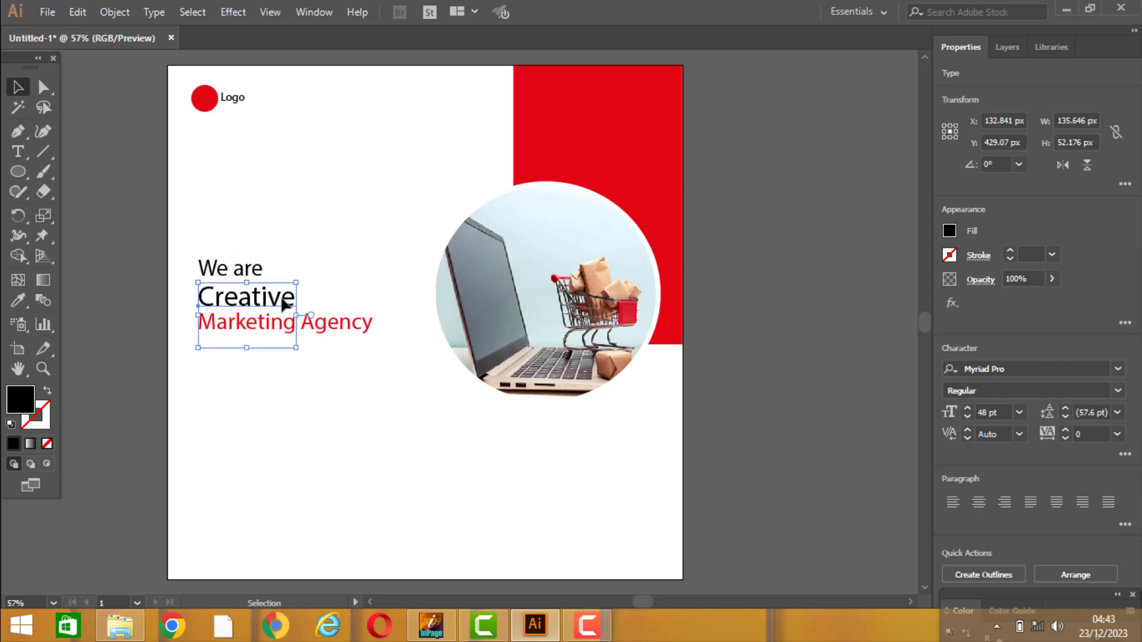
left_click(18, 300)
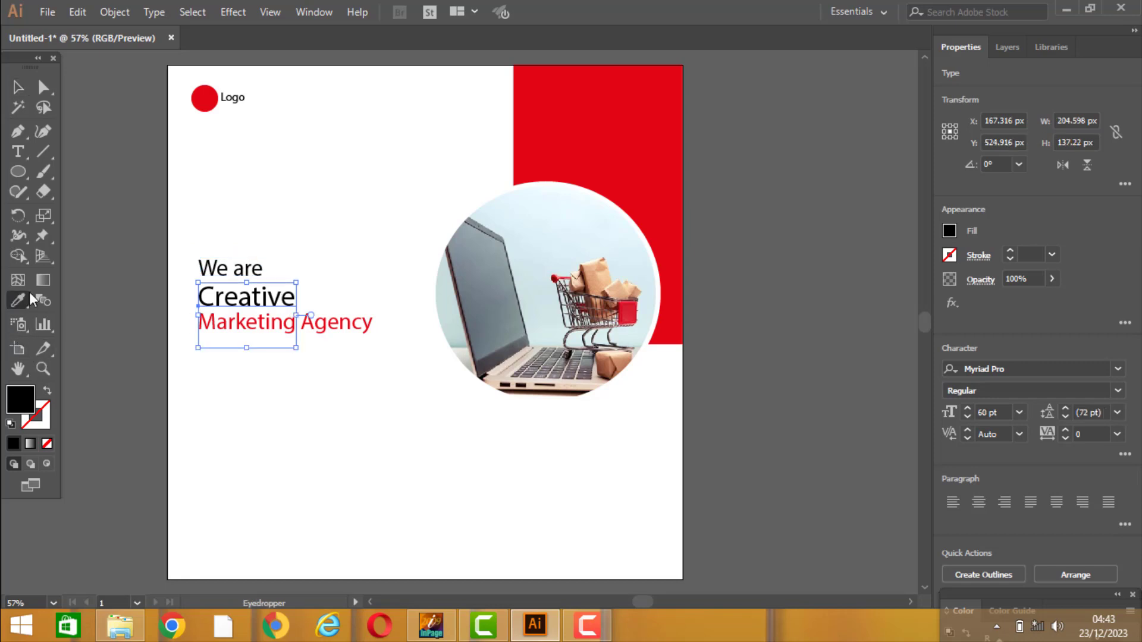
left_click(573, 101)
Step: Make Marketing Agency black by sampling the We are text
left_click(18, 88)
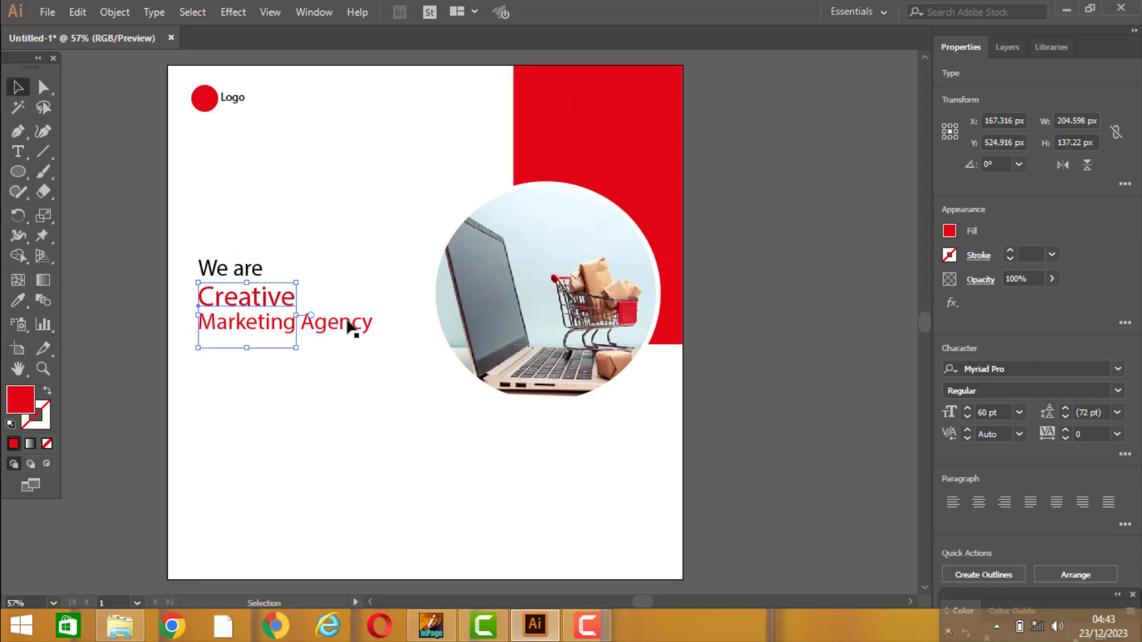
left_click(357, 327)
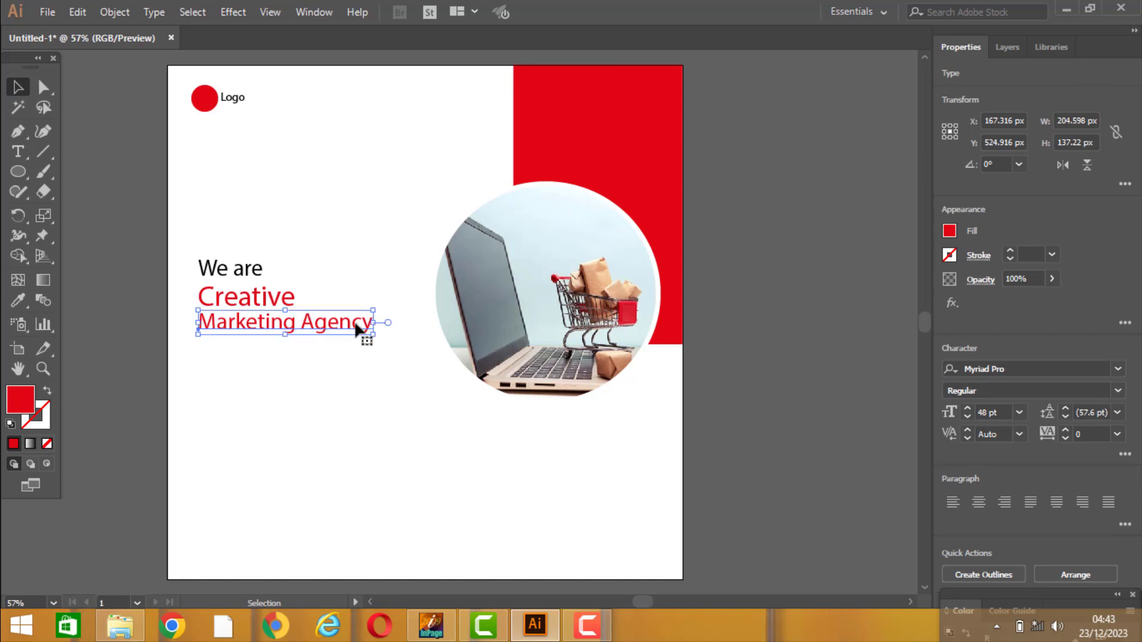
left_click(18, 301)
left_click(216, 268)
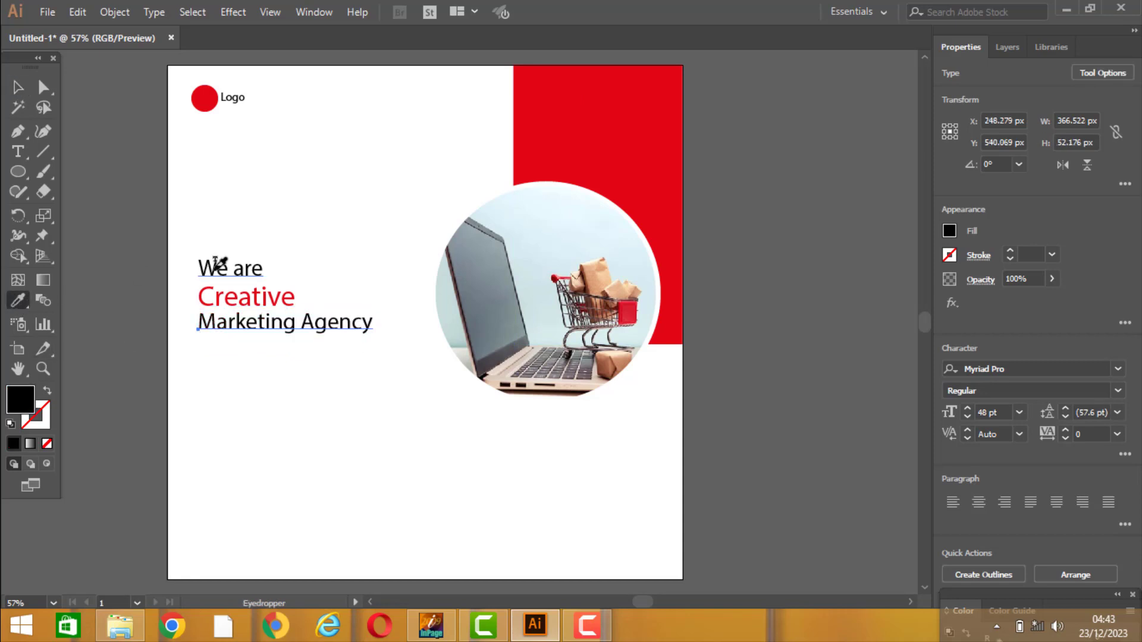
left_click(17, 88)
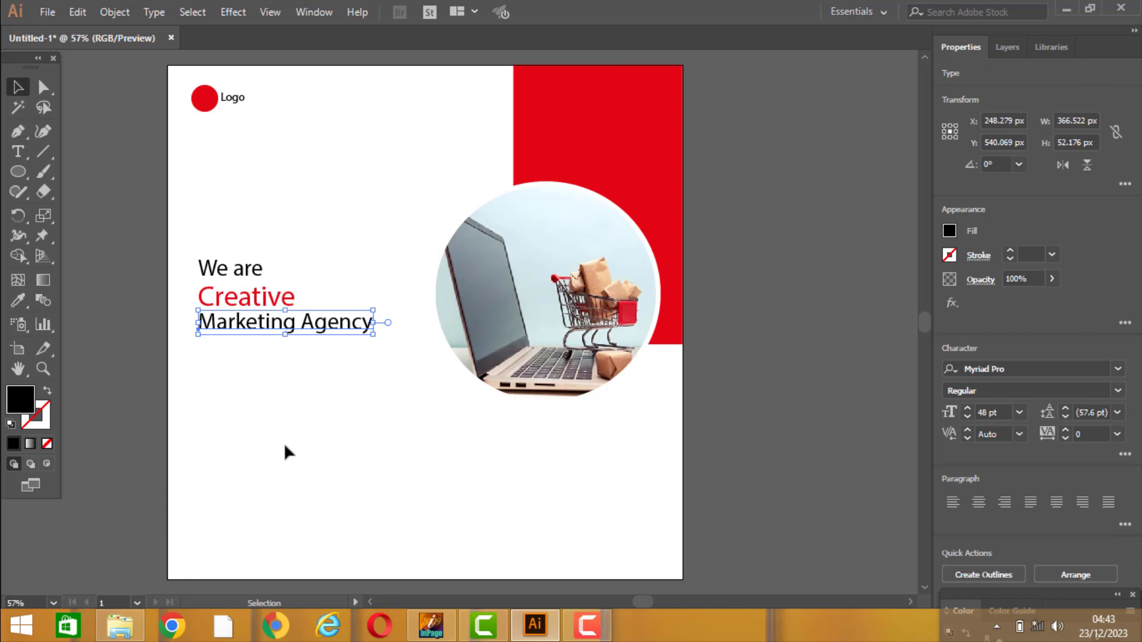
left_click(284, 442)
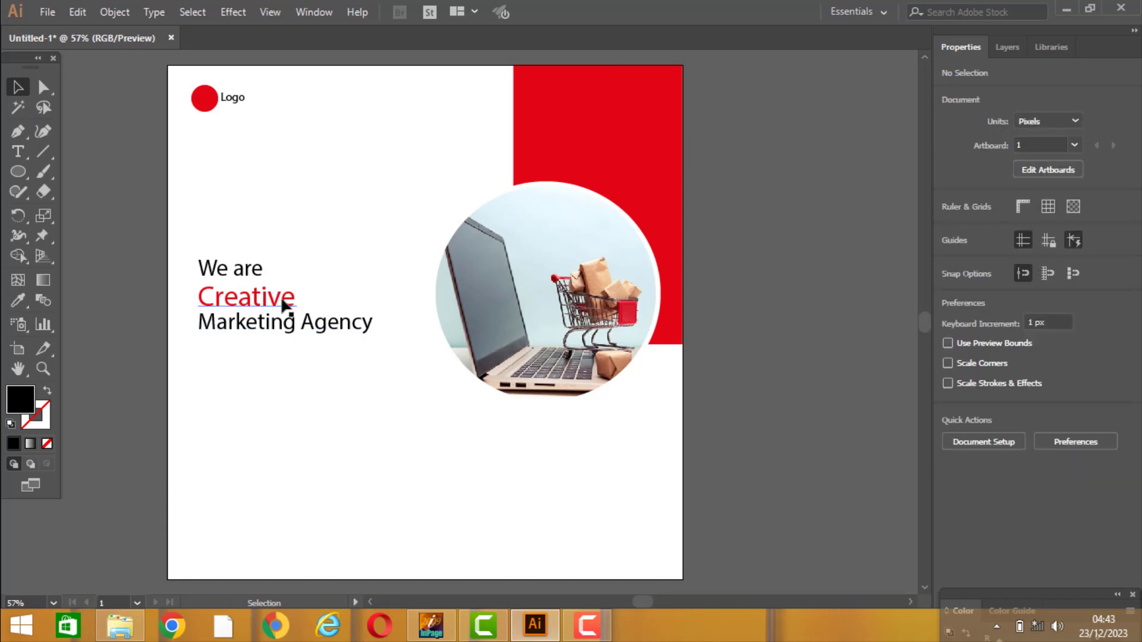
left_click(284, 305)
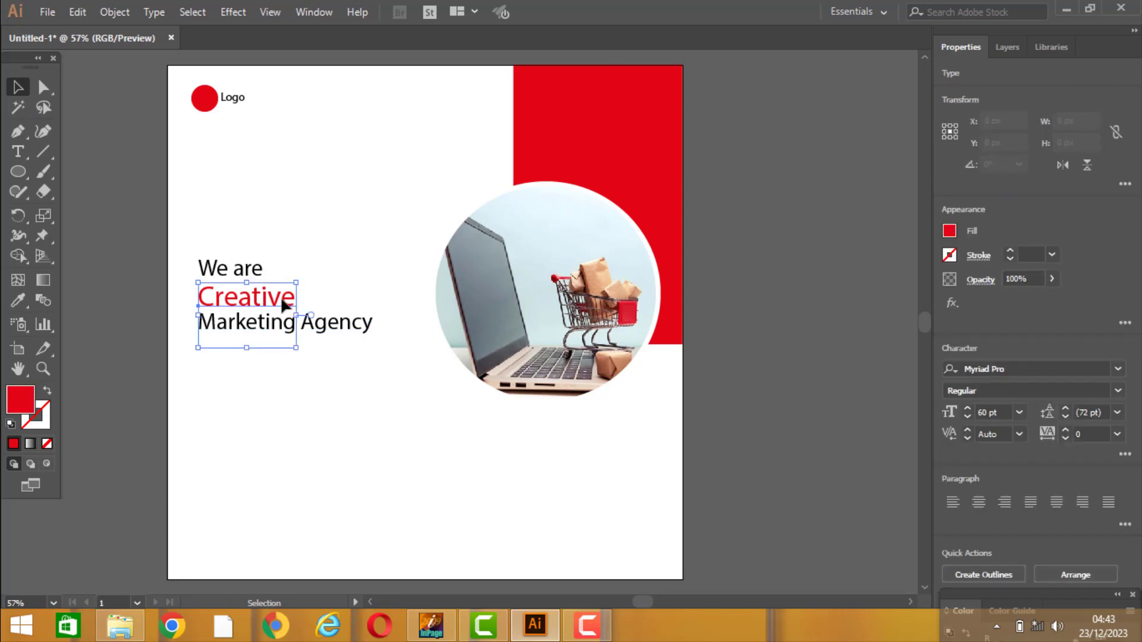
Step: Set the Creative text to 68 pt
left_click(991, 413)
type("68")
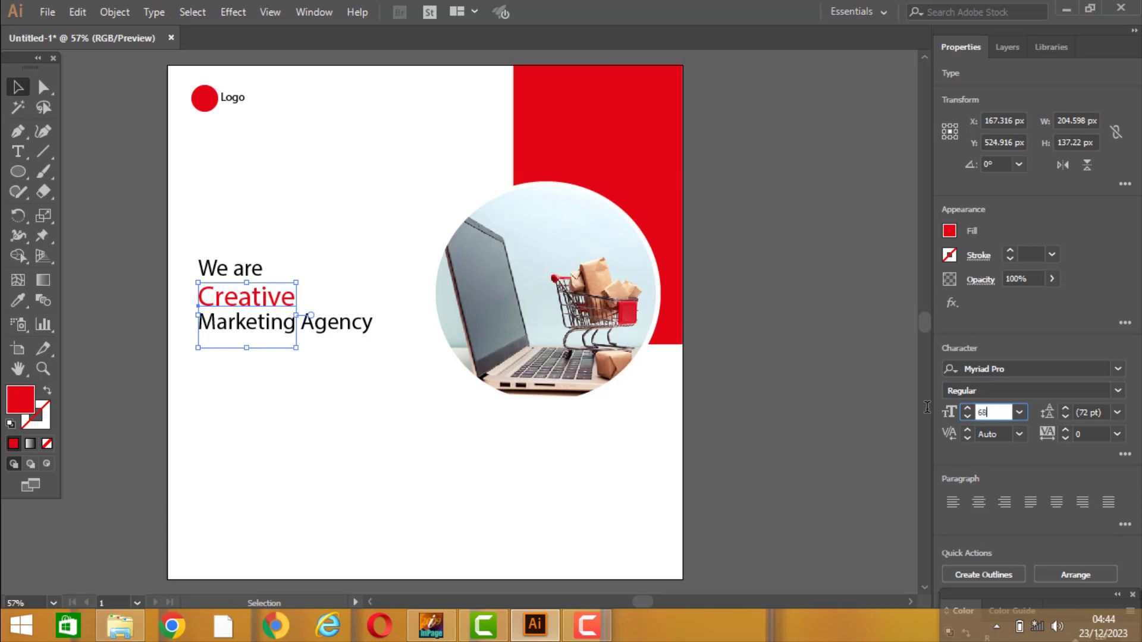
key("Return")
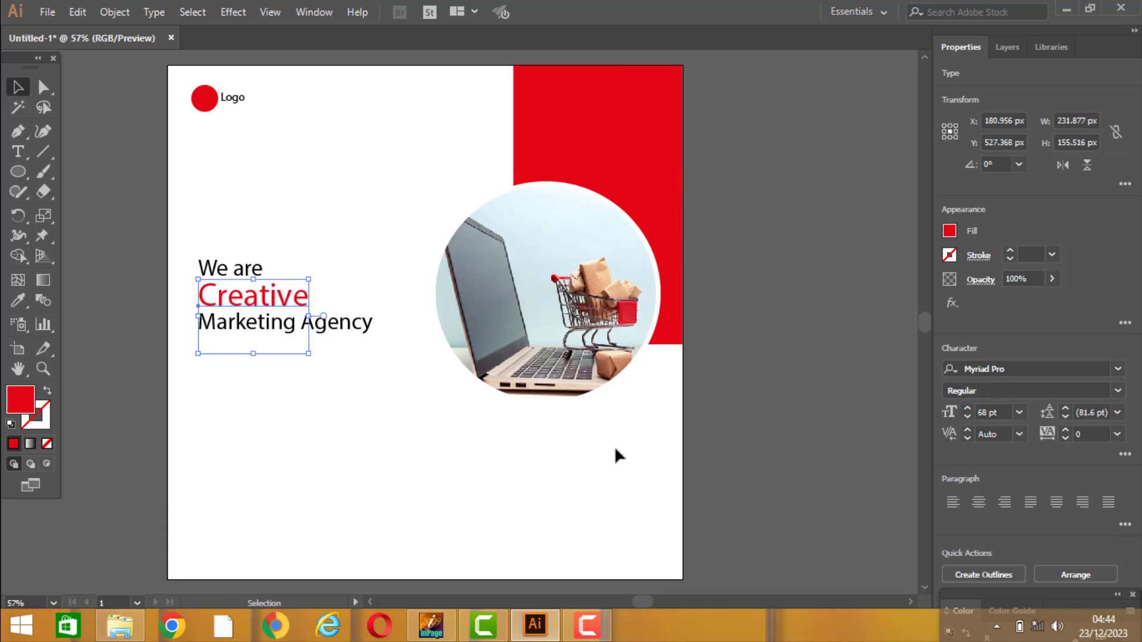
left_click(517, 463)
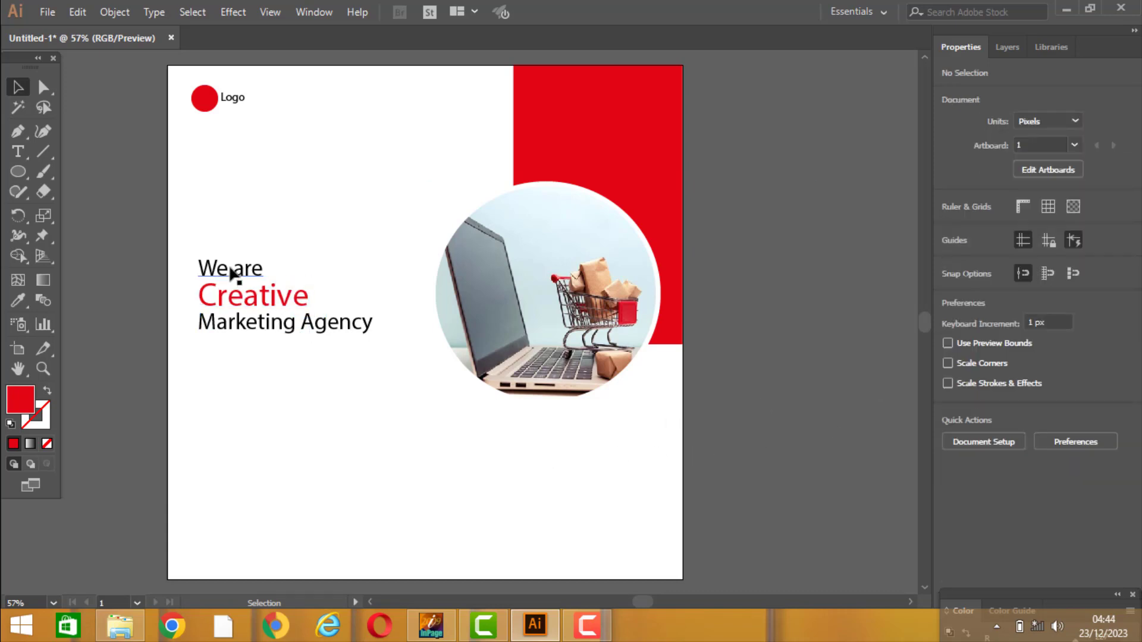
Step: Raise We are and lower Marketing Agency so the lines space evenly, left-aligned
left_click_drag(234, 272, 236, 272)
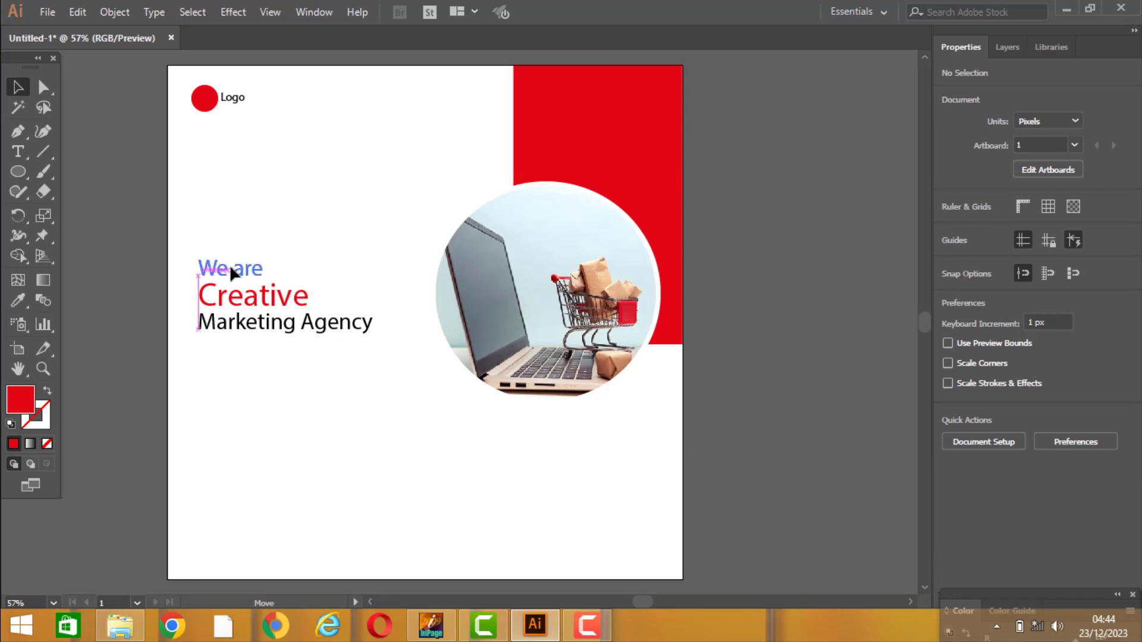
left_click(248, 405)
left_click_drag(226, 328, 227, 333)
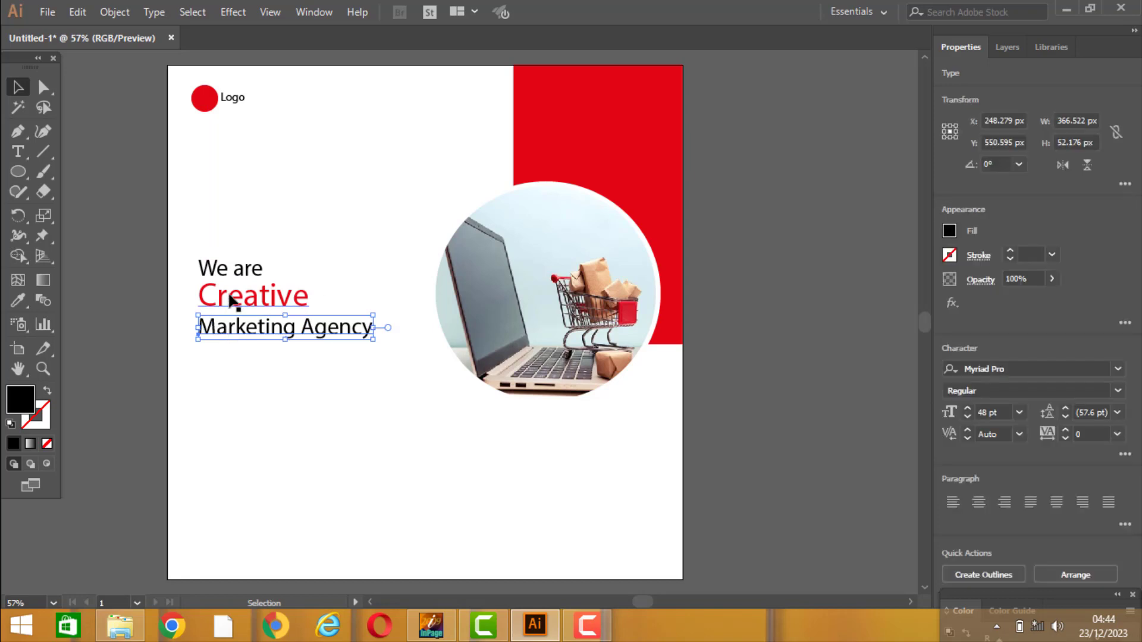
left_click(231, 302)
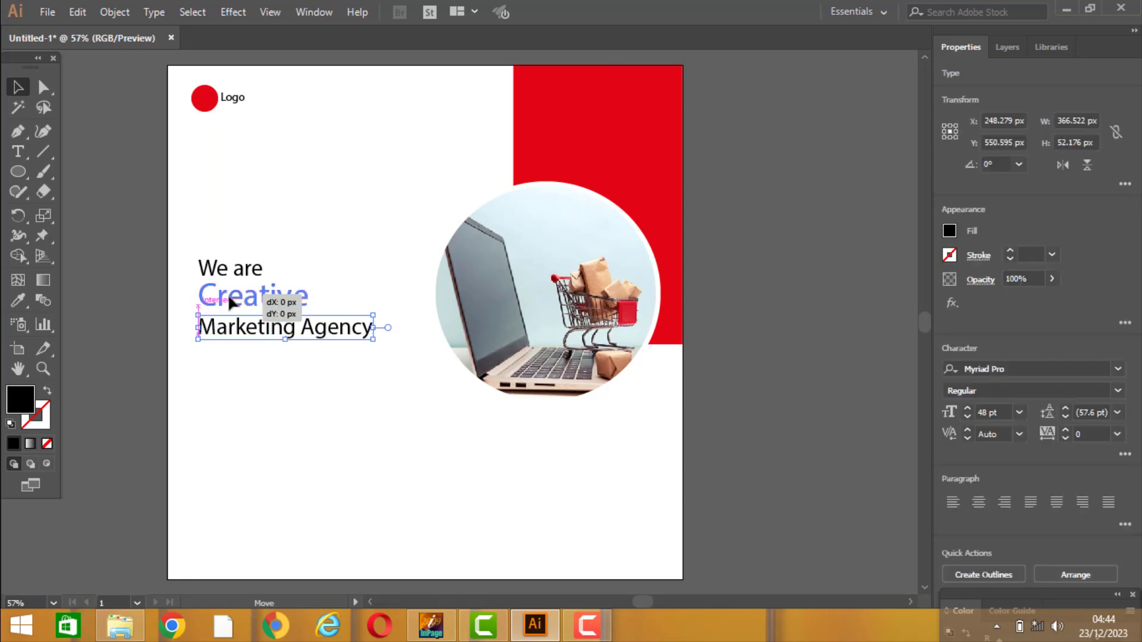
left_click(252, 394)
left_click_drag(234, 273, 235, 281)
left_click(317, 424)
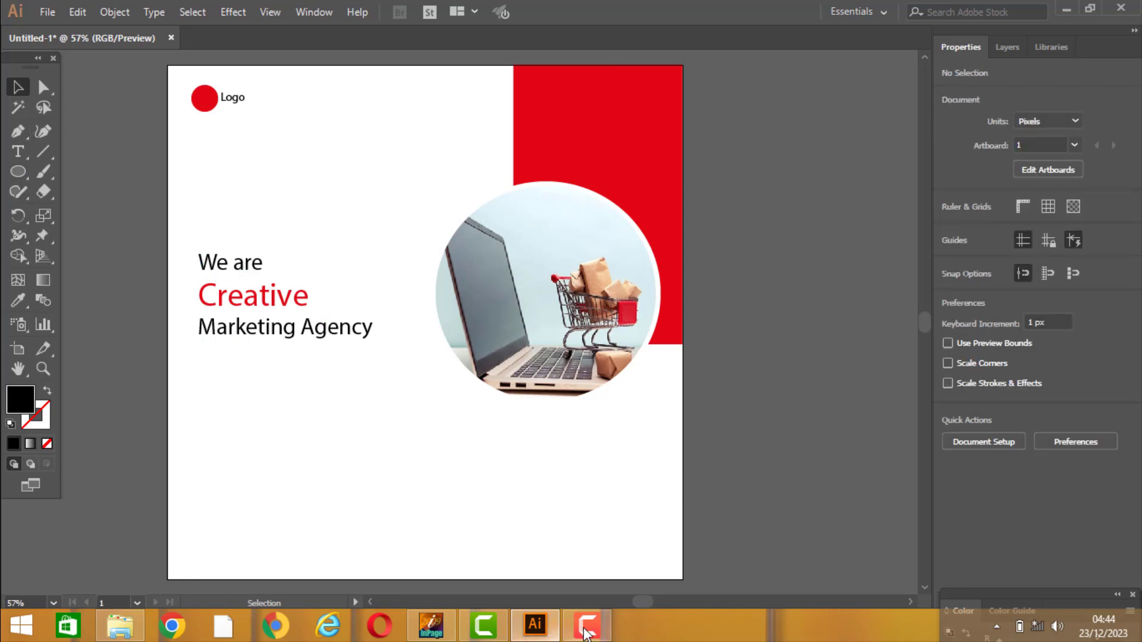
Step: Start a text line below Marketing Agency and paste Lorem ipsum text into it
left_click(24, 155)
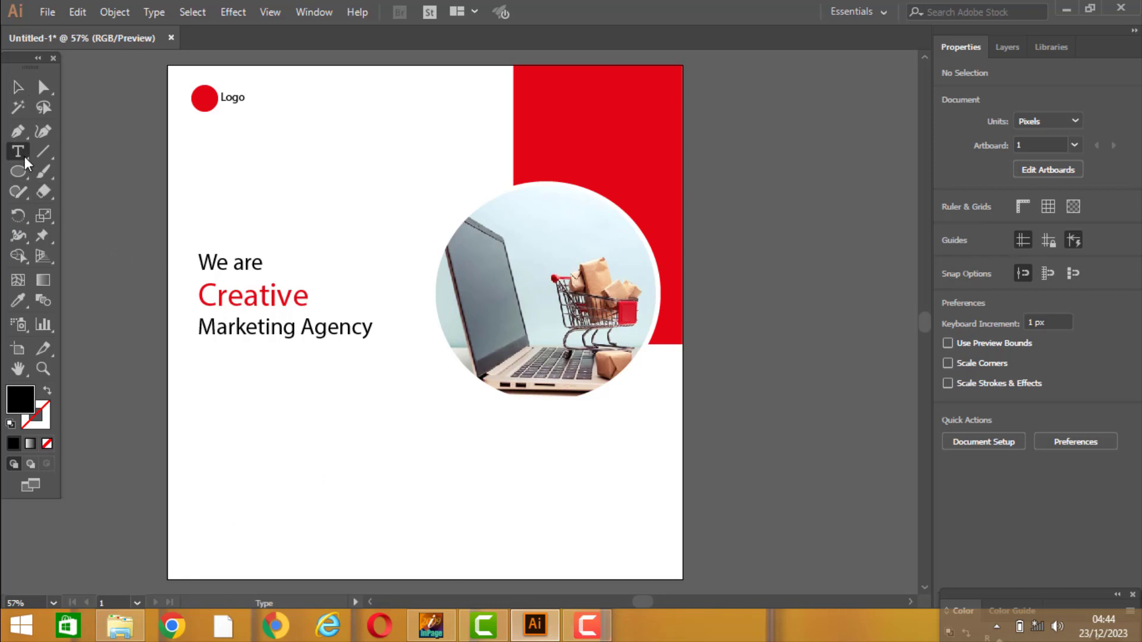
left_click(208, 360)
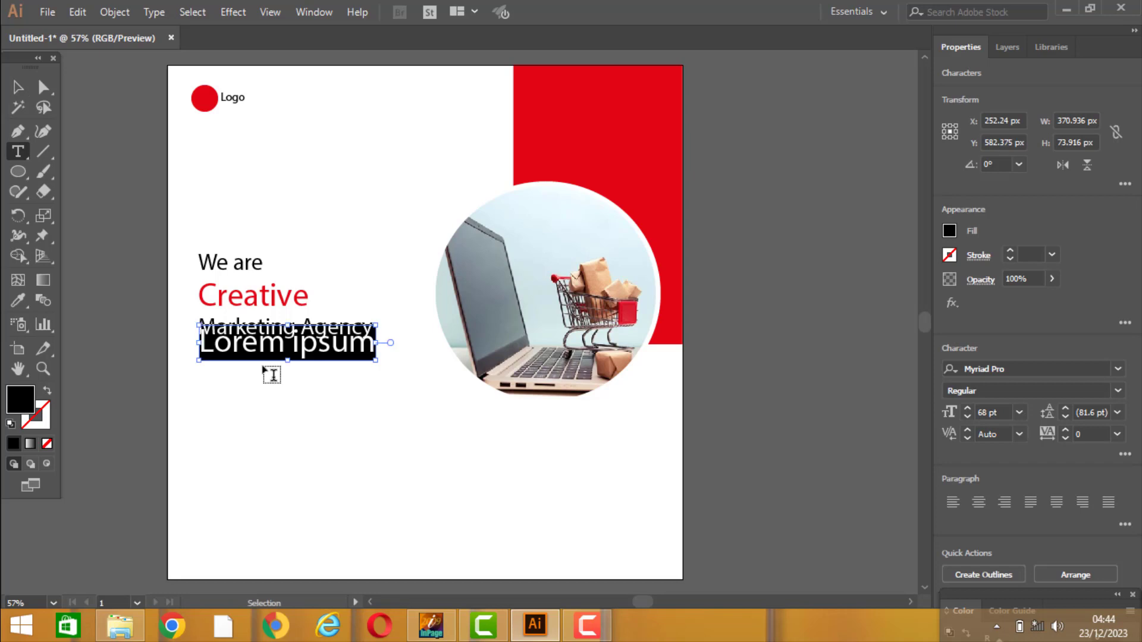
left_click(375, 350)
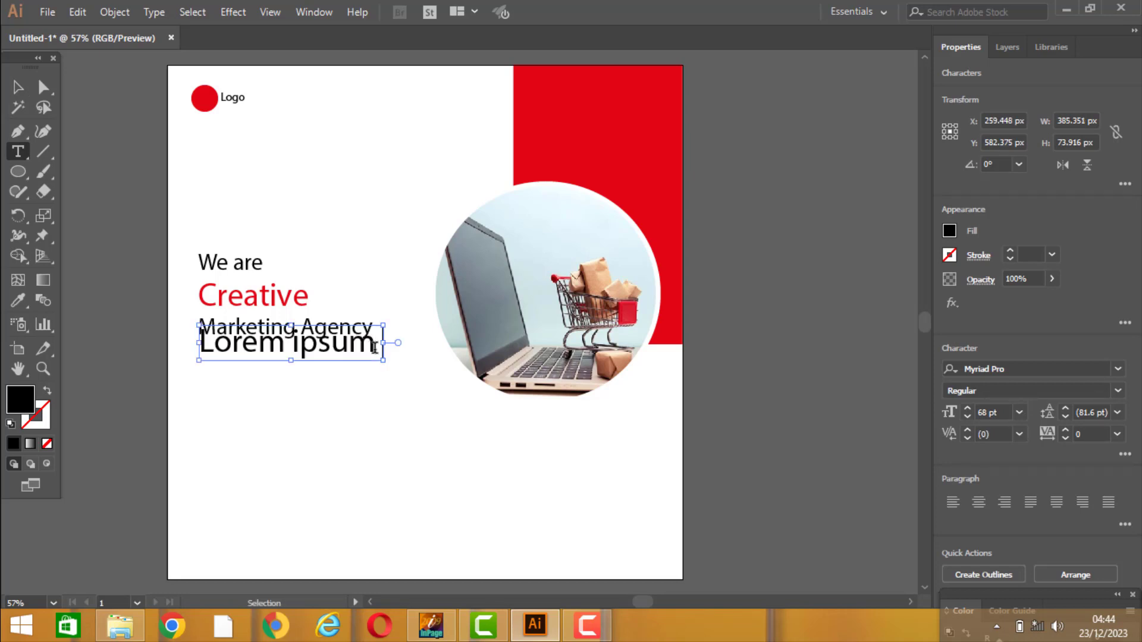
key("ctrl+v")
key("ctrl+v")
key("ctrl+v")
key("ctrl+v")
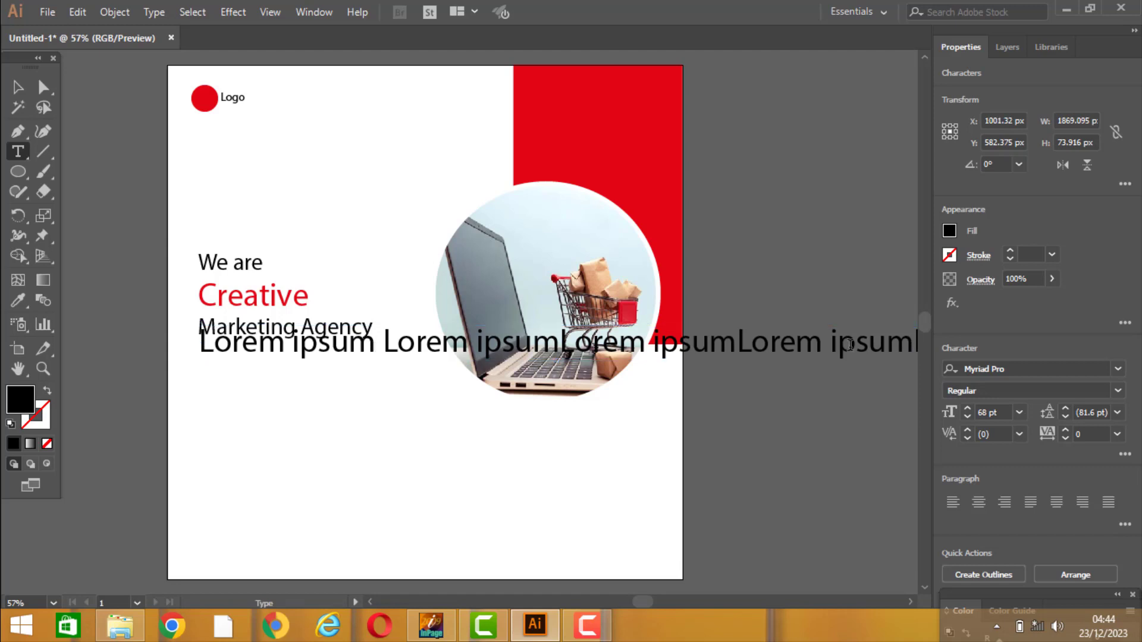
key("Escape")
Step: Break the Lorem ipsum text onto a second line
left_click(833, 345)
key("Return")
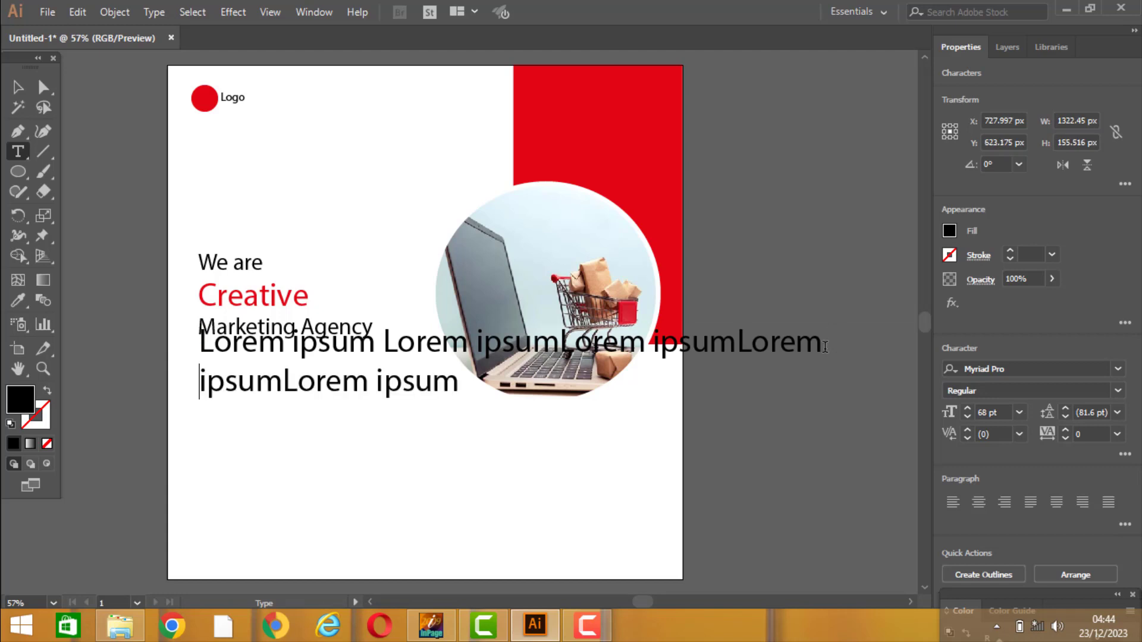
left_click(459, 384)
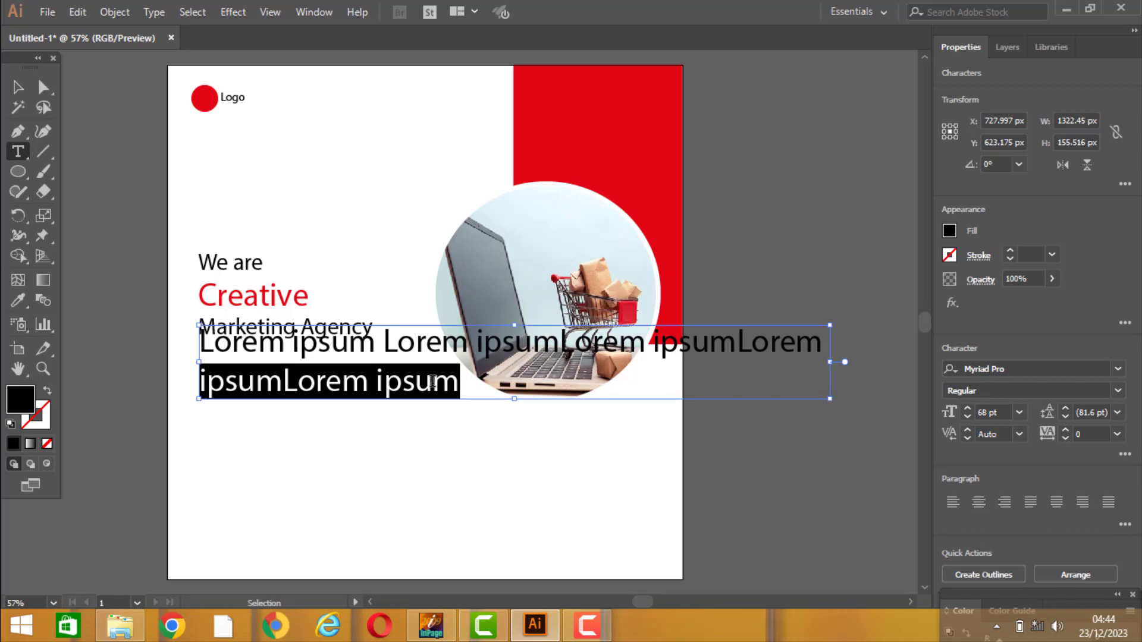
key("ctrl+a")
key("ctrl+c")
Step: Paste more Lorem ipsum and form a third line, removing extra breaks and spaces
left_click(455, 384)
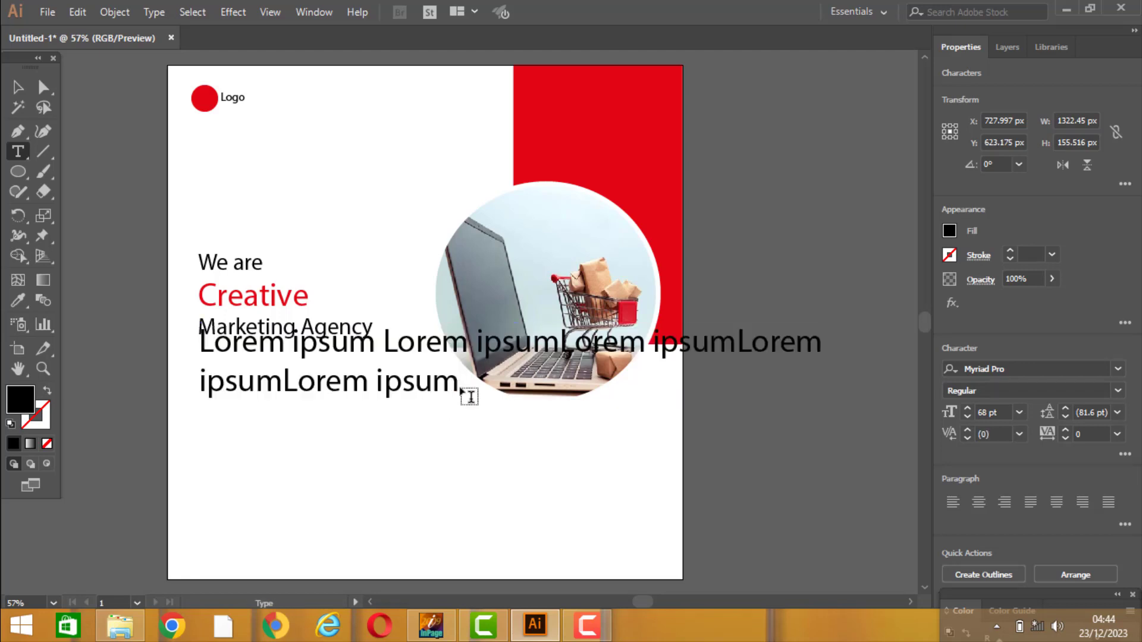
key("ctrl+v")
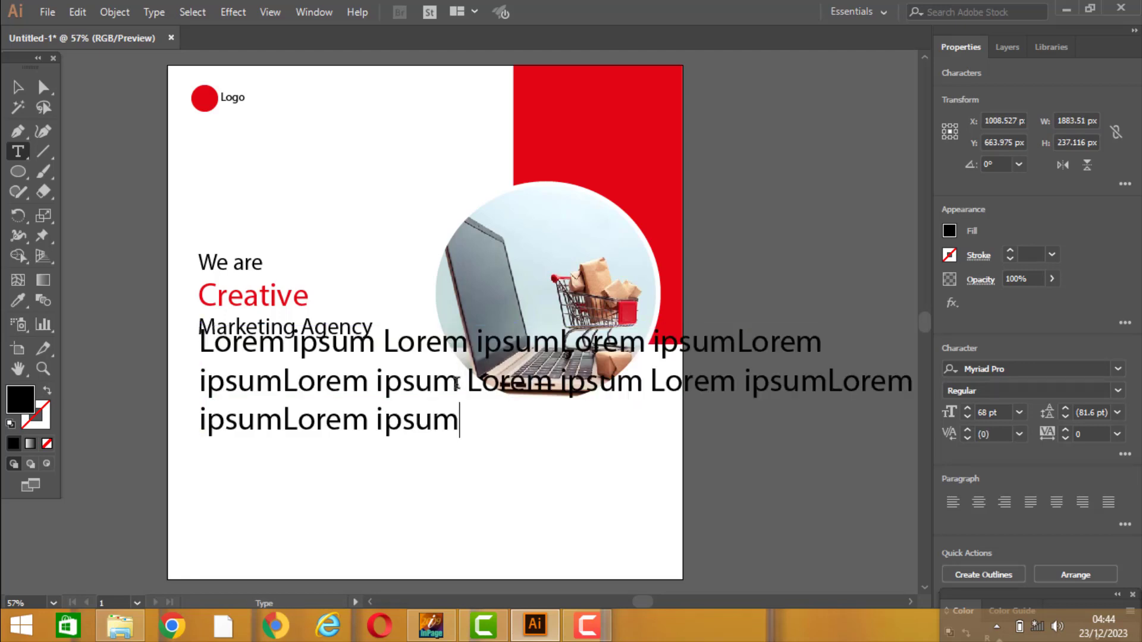
left_click(828, 386)
key("Return")
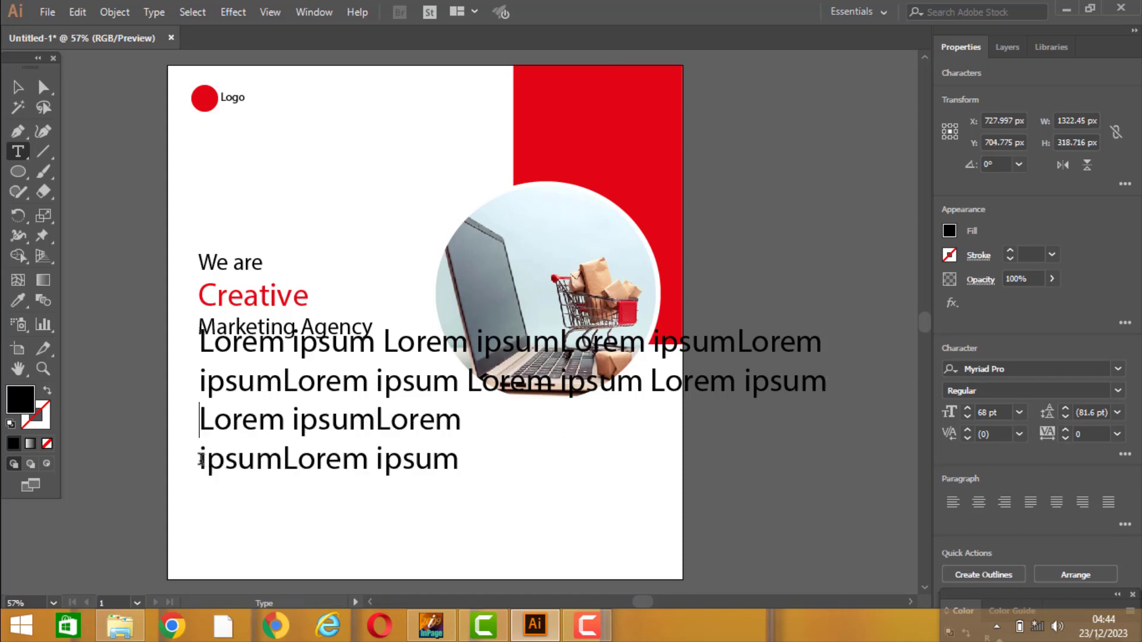
key("BackSpace")
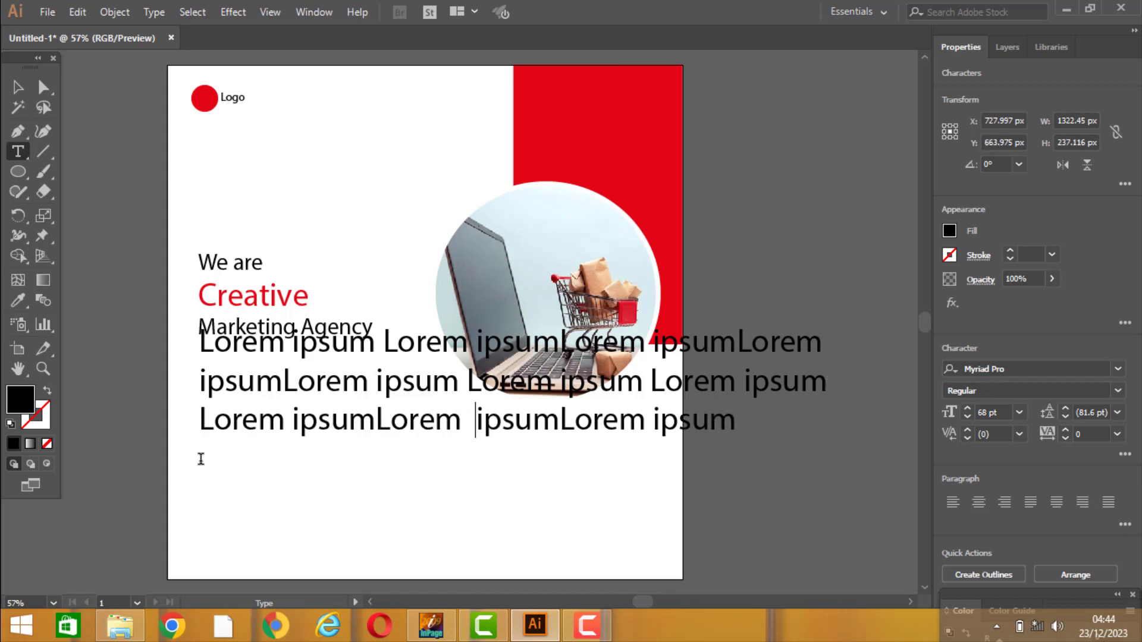
key("BackSpace")
Step: Set the Lorem ipsum paragraph to Calibri at 21 pt
left_click(17, 87)
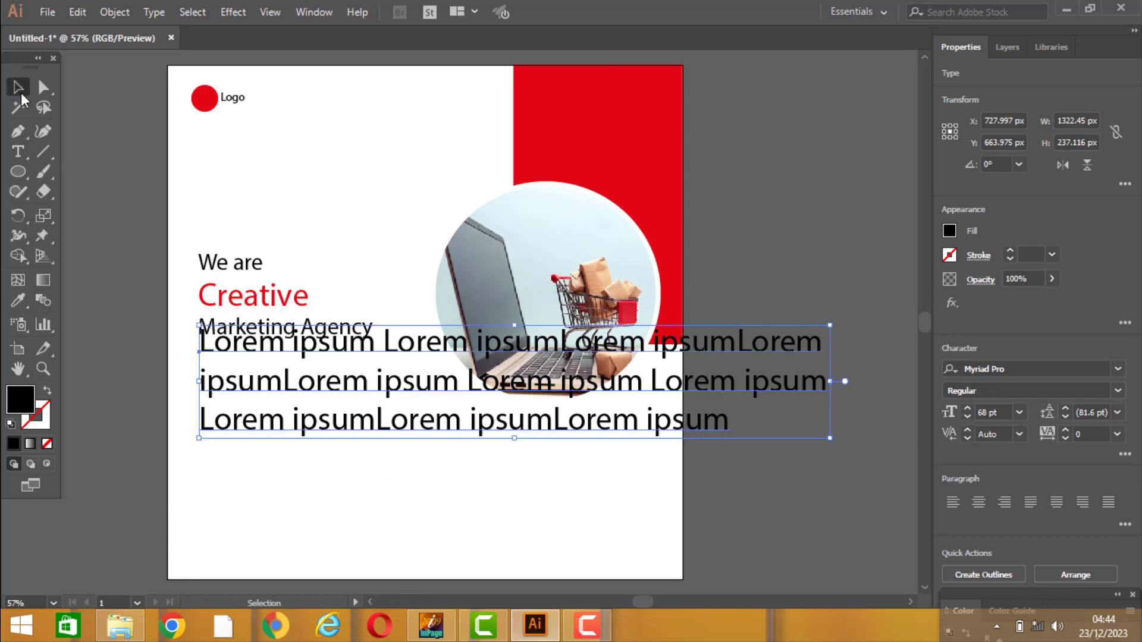
left_click(1019, 369)
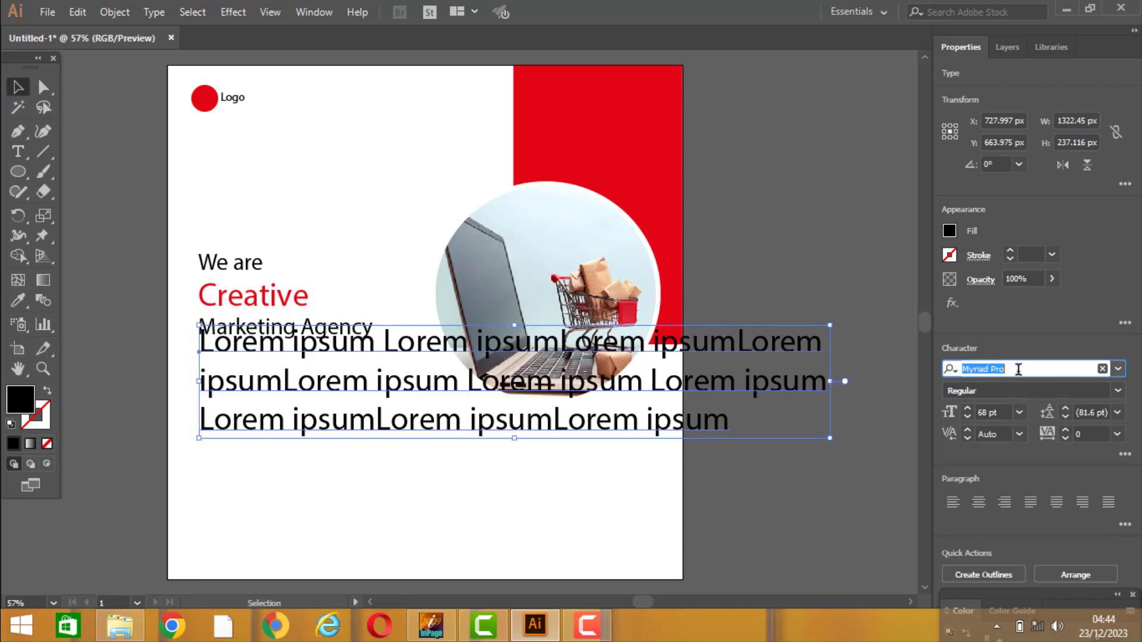
type("c")
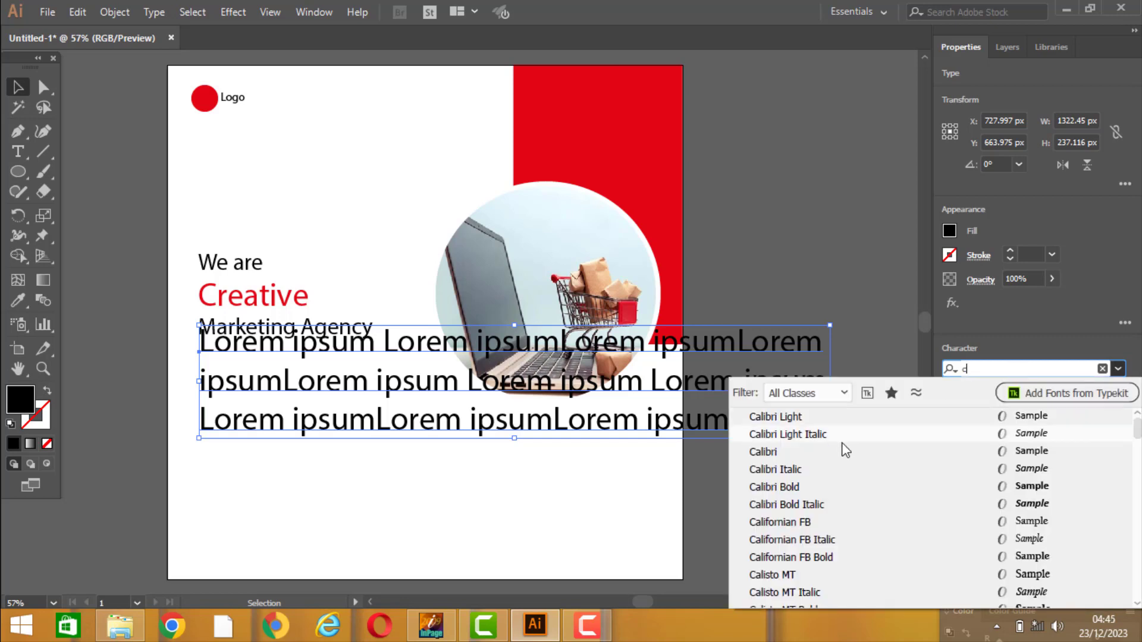
left_click(773, 452)
left_click(1020, 413)
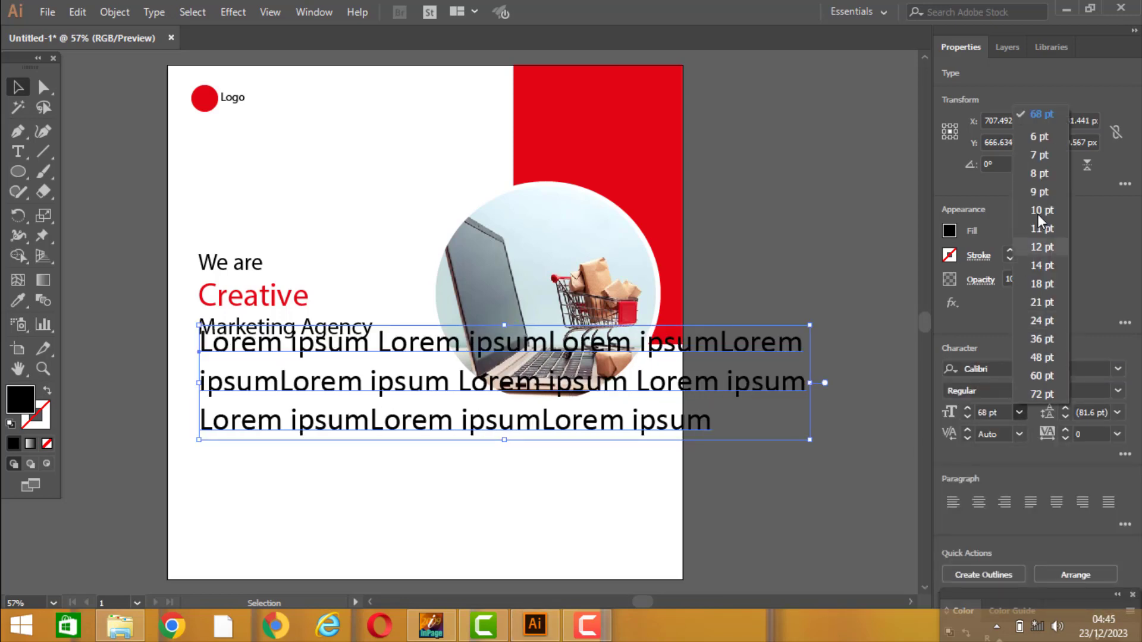
left_click(1058, 303)
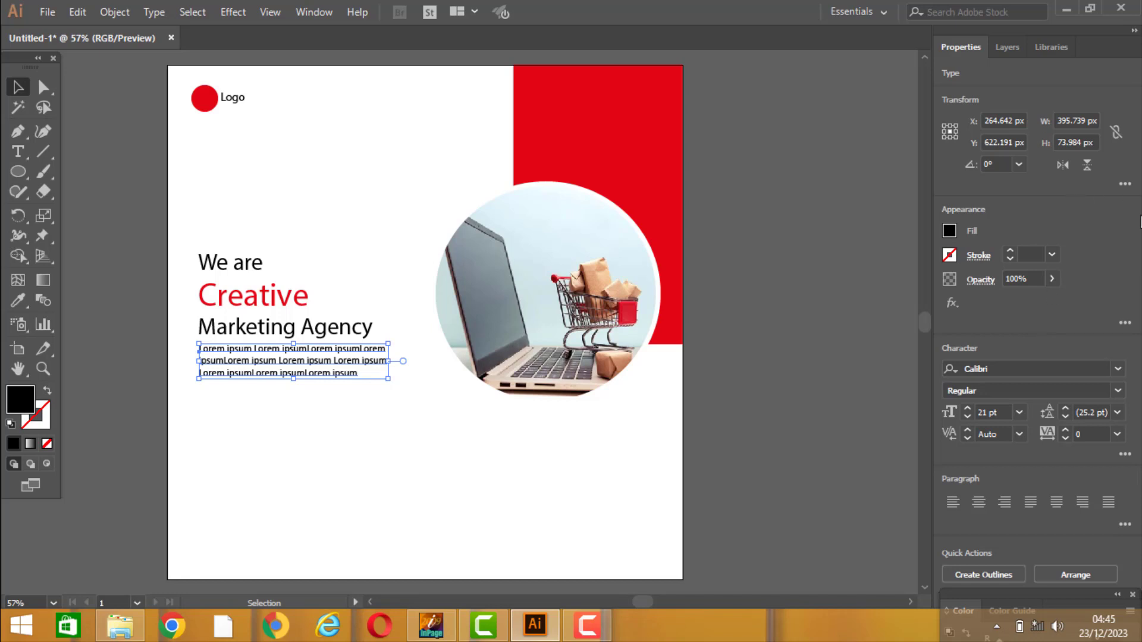
Step: Fill the Lorem ipsum paragraph with dark grey
left_click(950, 232)
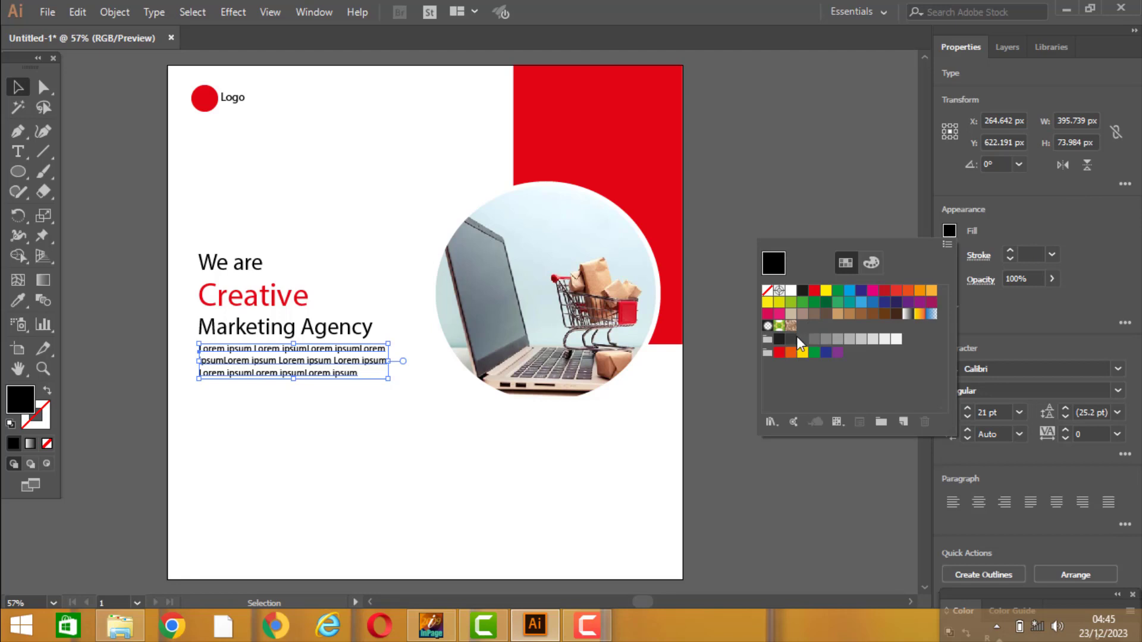
left_click(796, 337)
left_click(747, 456)
left_click(402, 460)
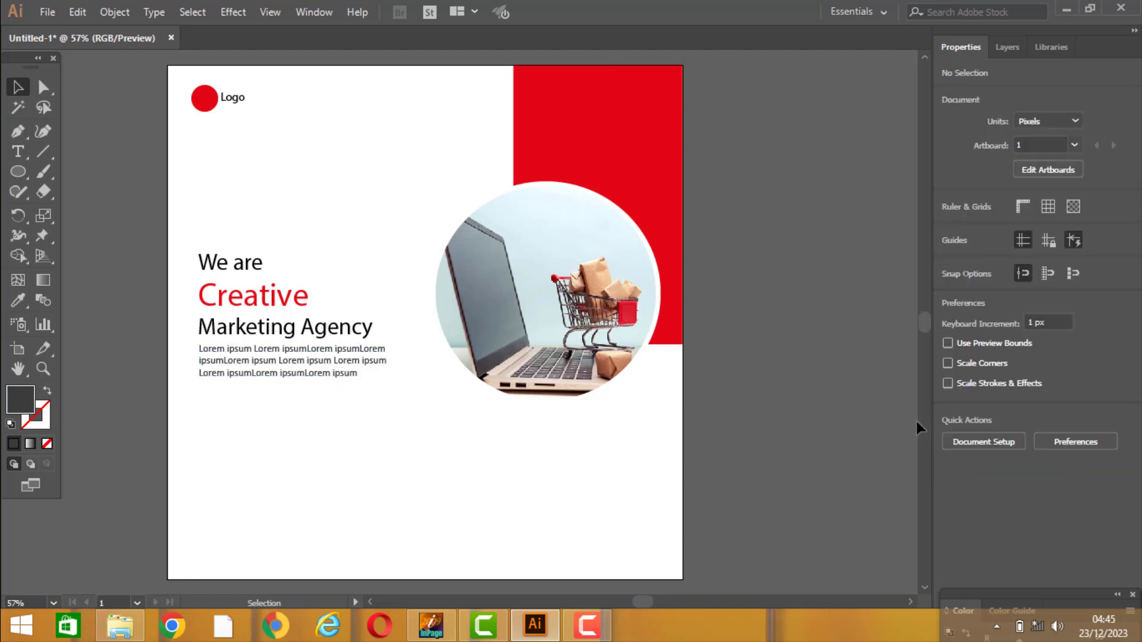
Step: Nudge the paragraph down 1 px and set its leading to 24 pt
left_click(313, 368)
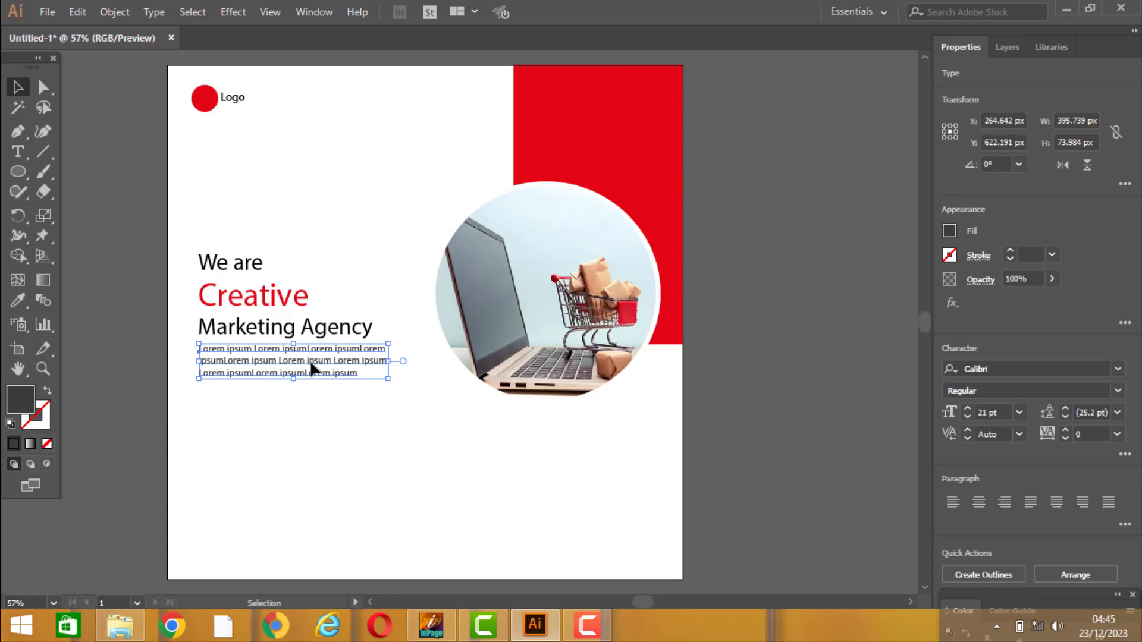
key("Down")
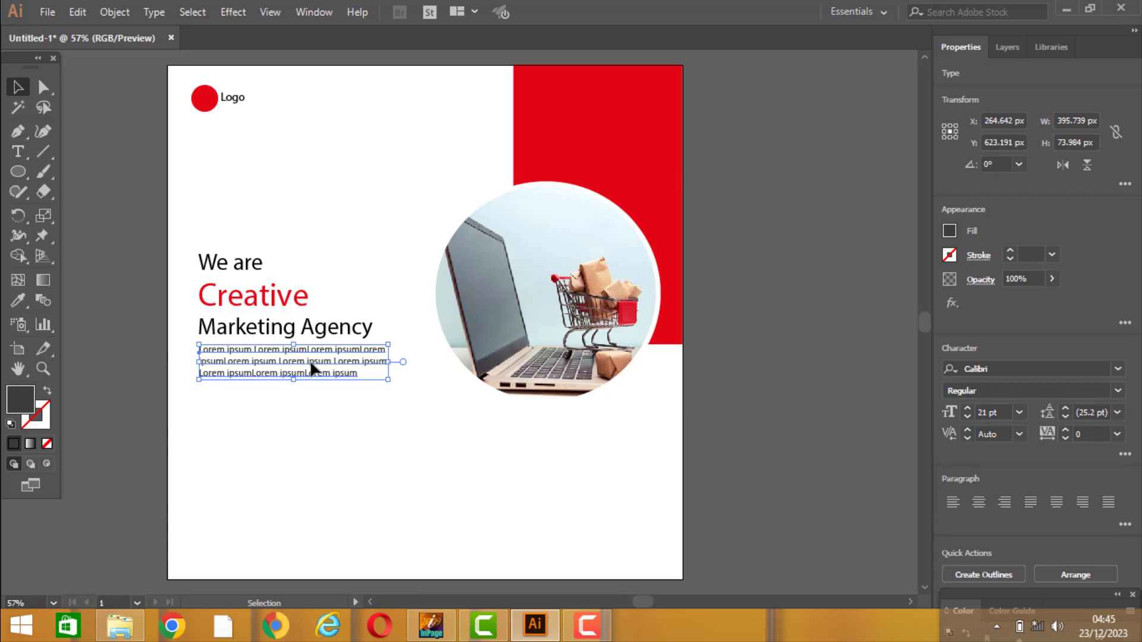
left_click(1118, 412)
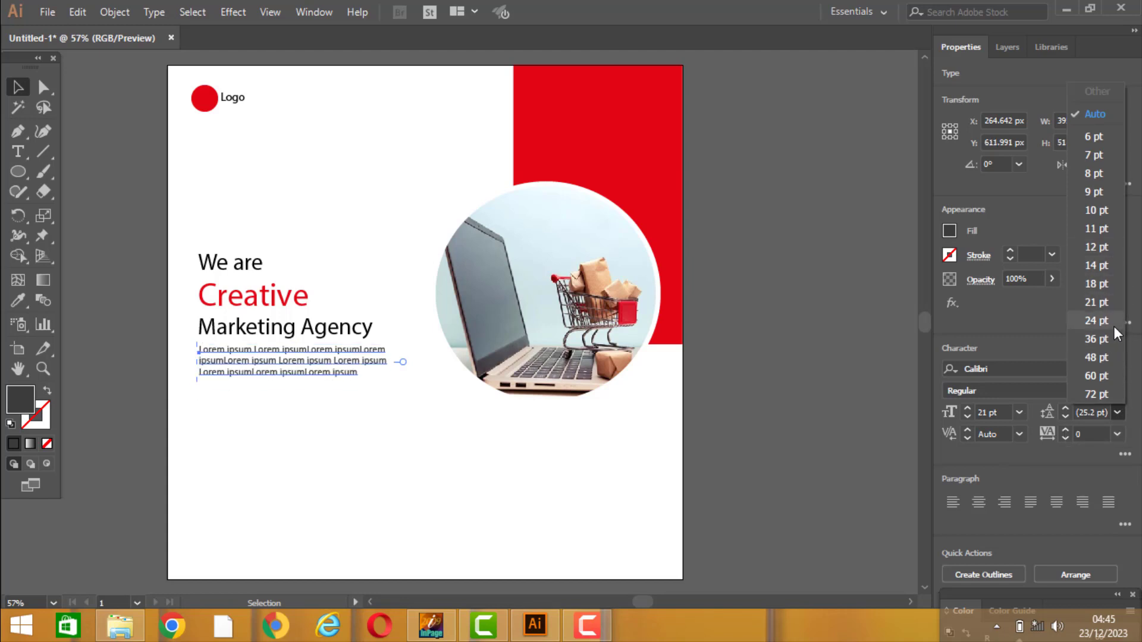
left_click(1113, 326)
left_click(567, 527)
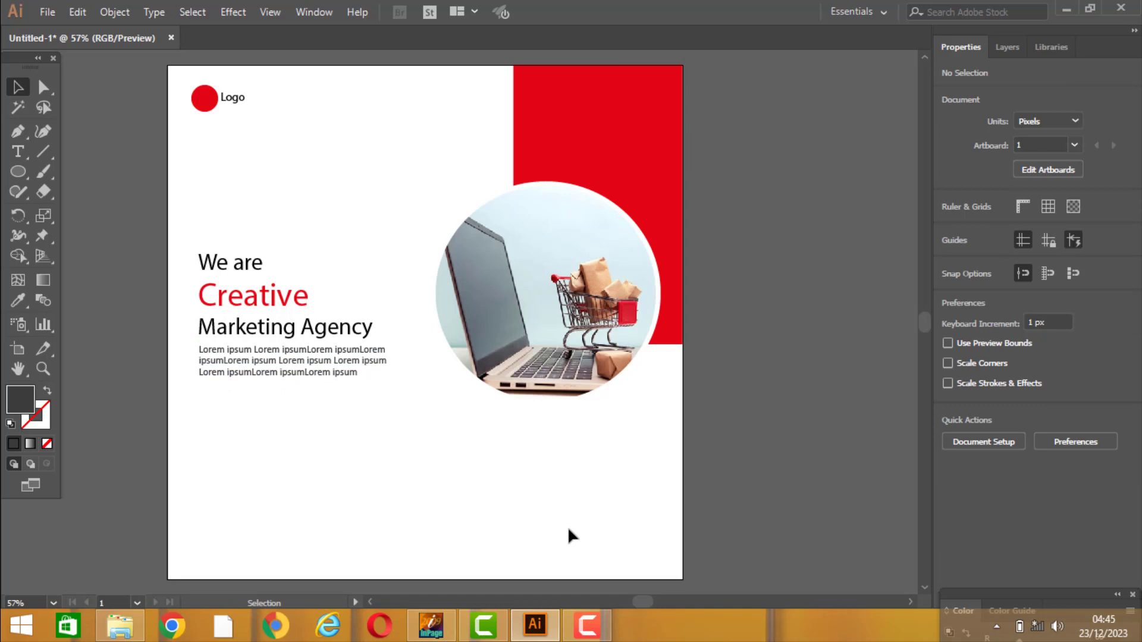
Step: Draw a wide rectangle, about 239 × 53 px, below the body text
left_click(18, 171)
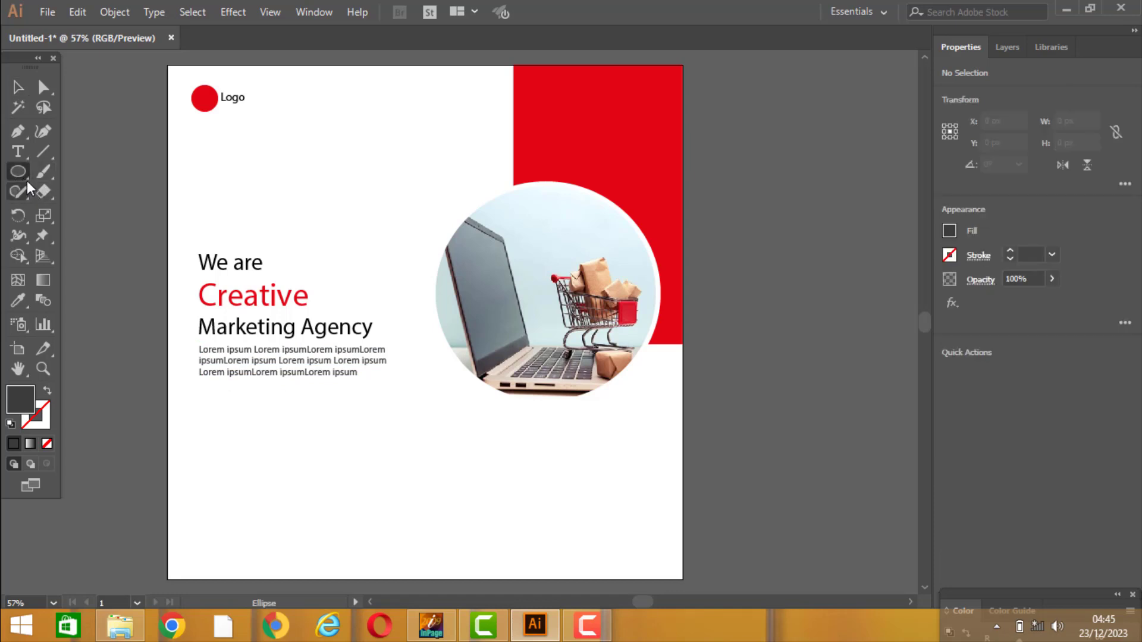
left_click_drag(27, 177, 48, 173)
left_click_drag(199, 400, 312, 425)
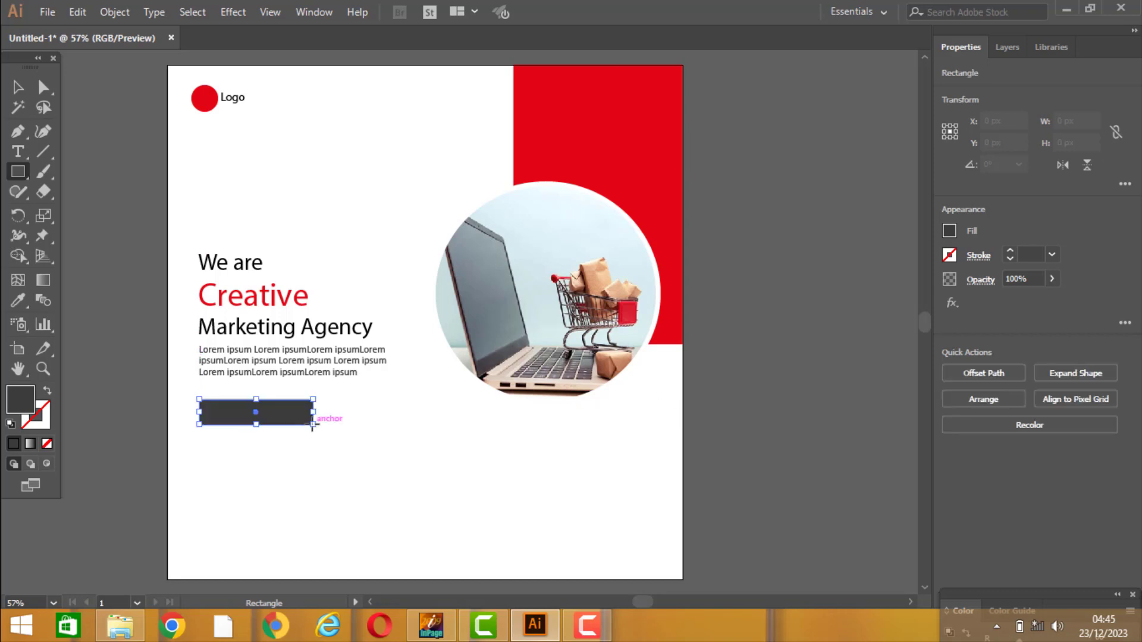
Step: Fill the bar with the large block's red using the Eyedropper
left_click(949, 232)
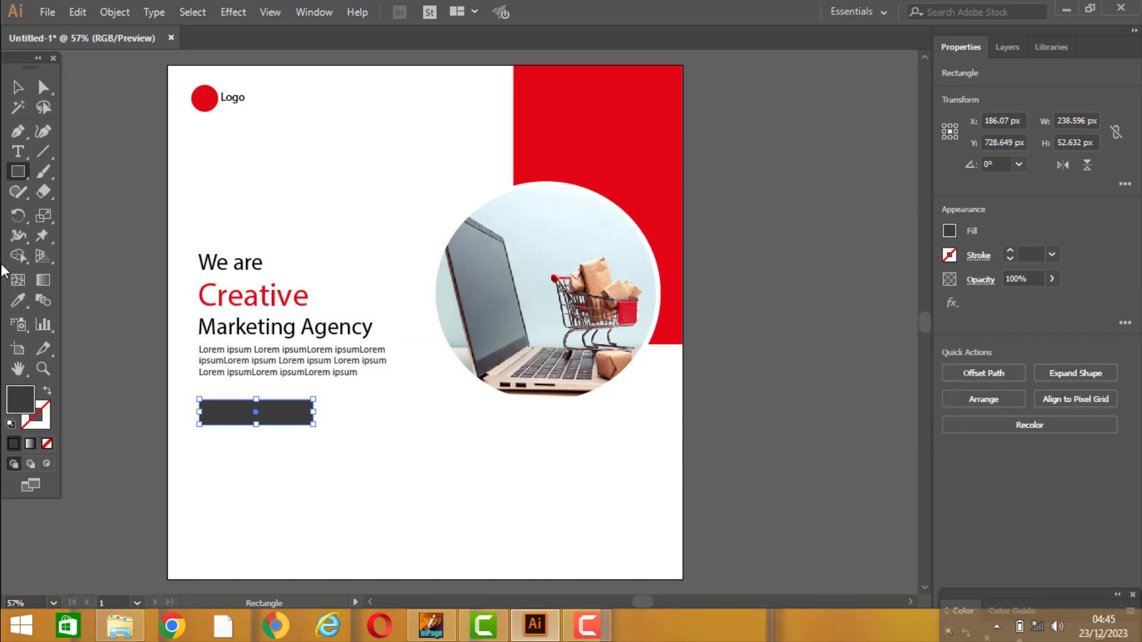
left_click(17, 300)
left_click(554, 149)
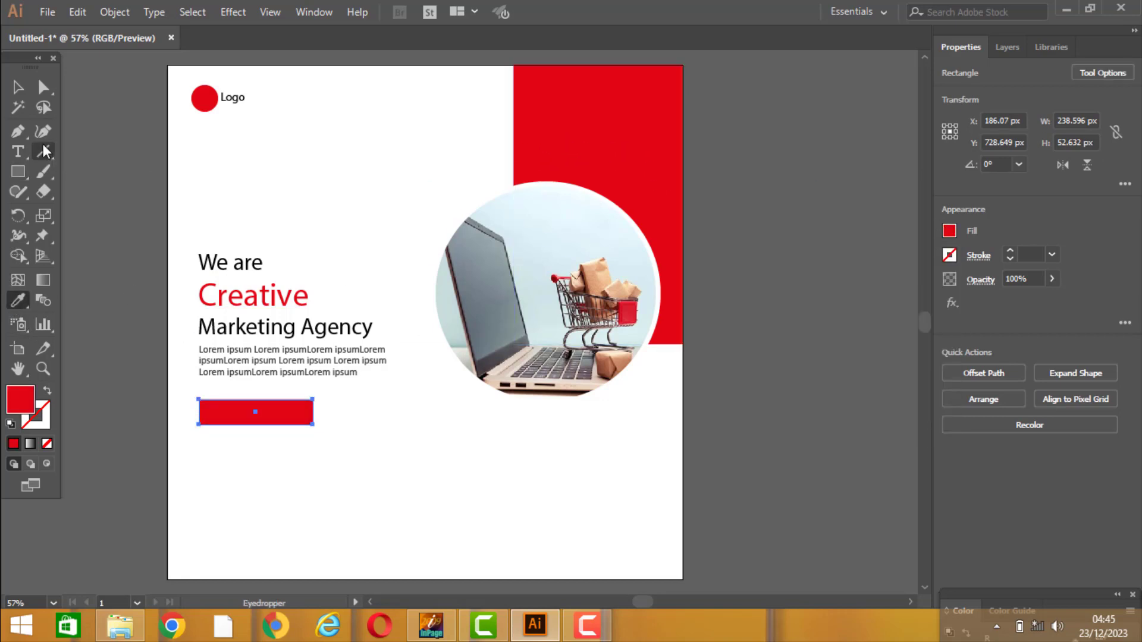
left_click(18, 107)
left_click(308, 475)
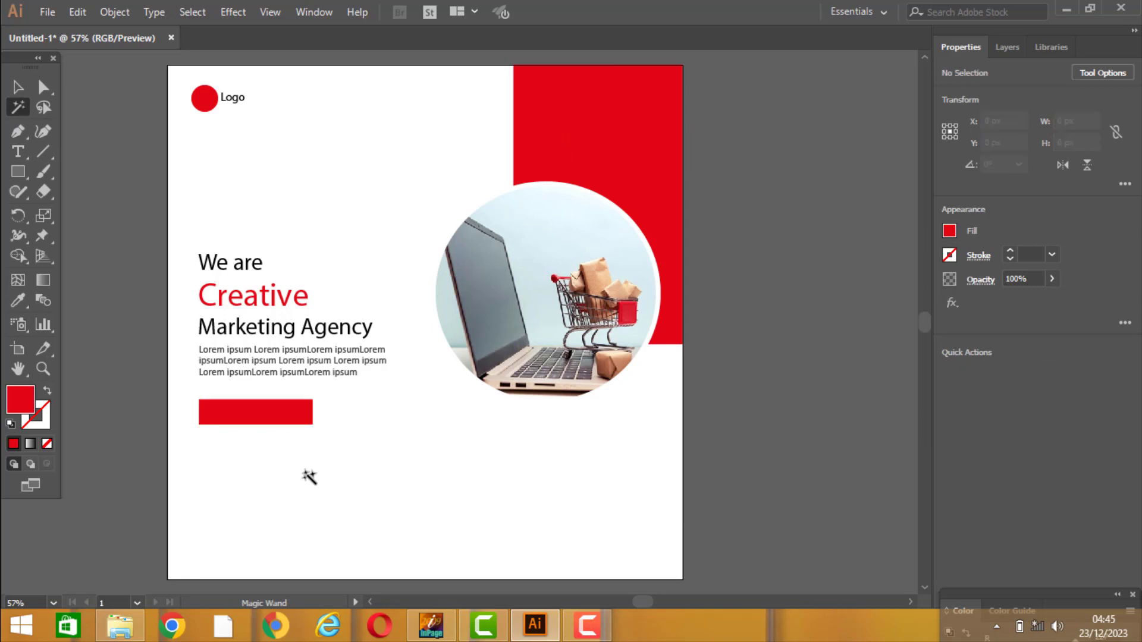
Step: Zoom in on the red bar and draw a four-point arrowhead near its right end
left_click(43, 369)
left_click_drag(237, 426, 382, 420)
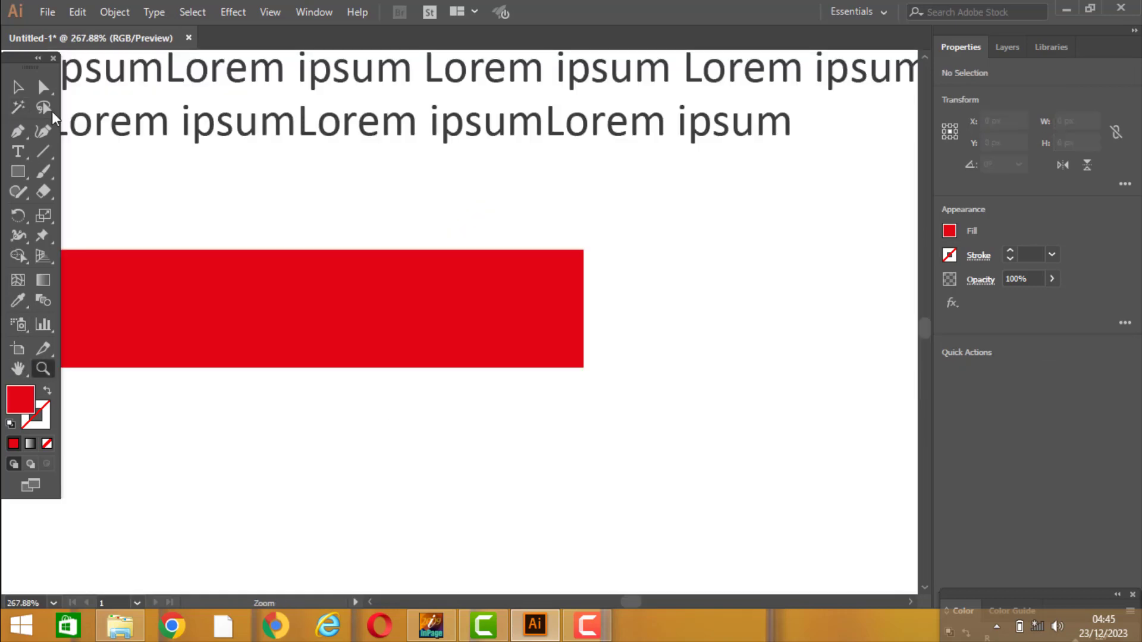
left_click(18, 87)
left_click(259, 306)
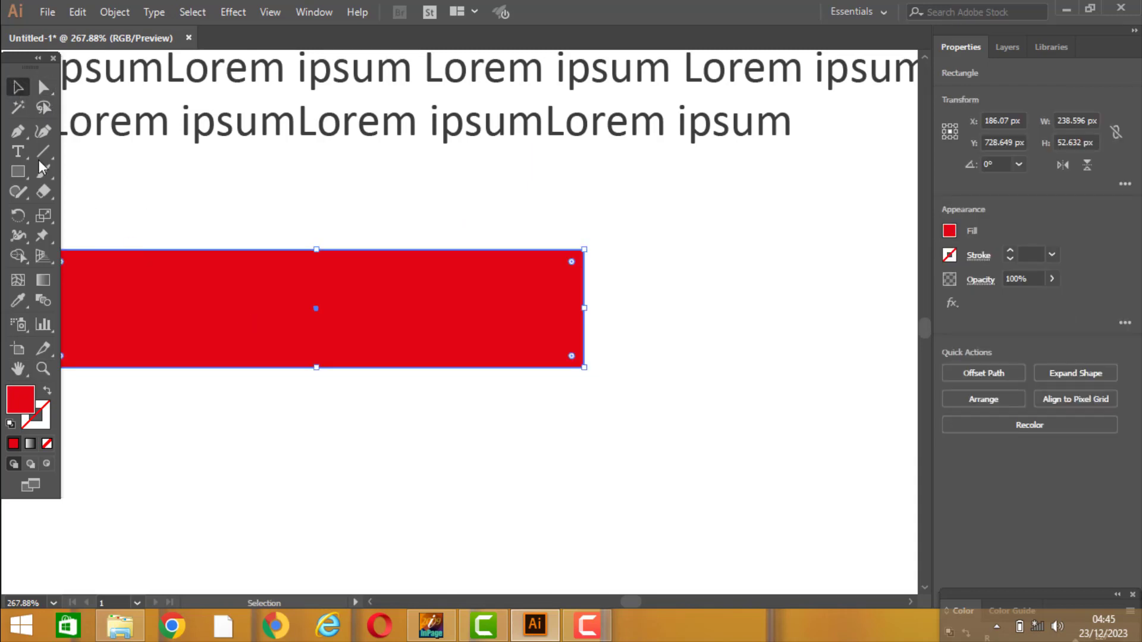
left_click(18, 131)
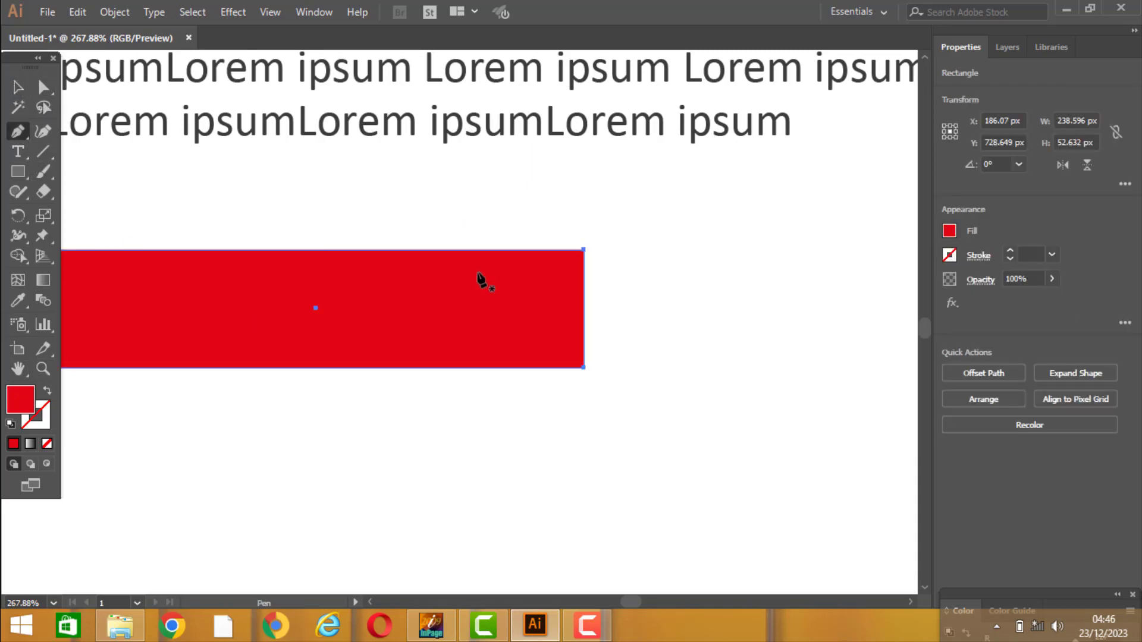
left_click_drag(474, 280, 506, 297)
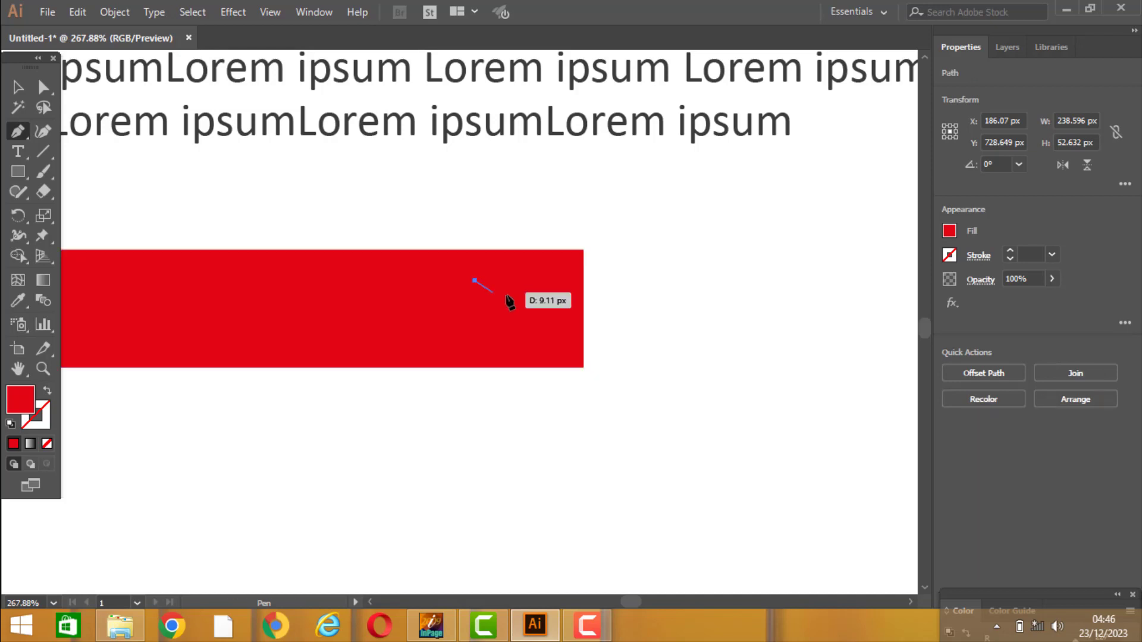
left_click(530, 308)
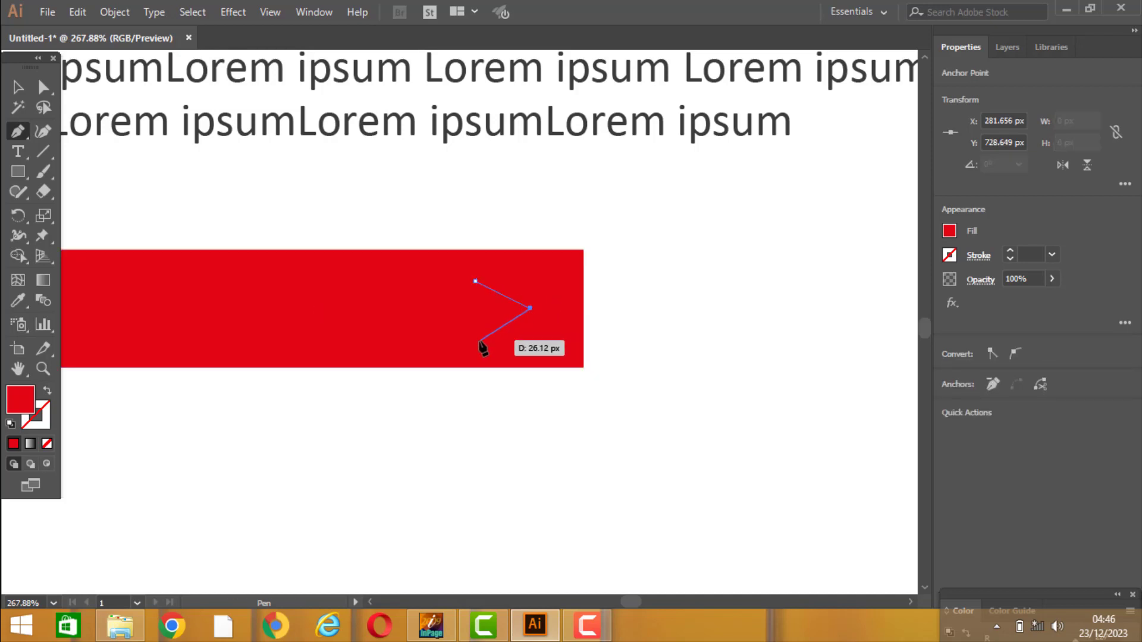
left_click(474, 340)
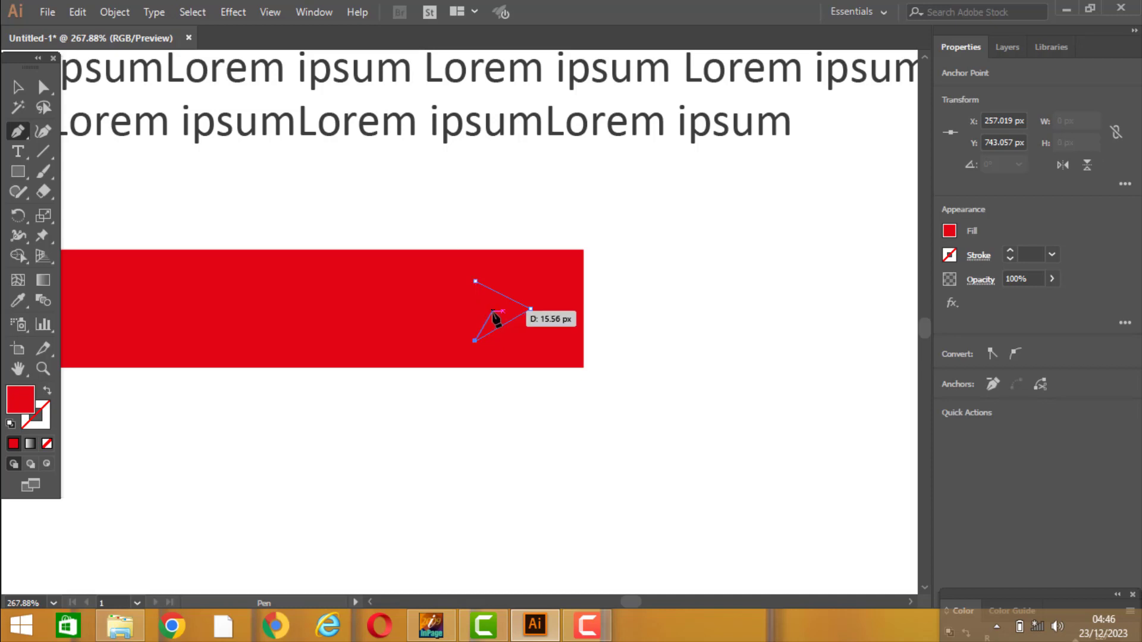
left_click(492, 313)
left_click(475, 281)
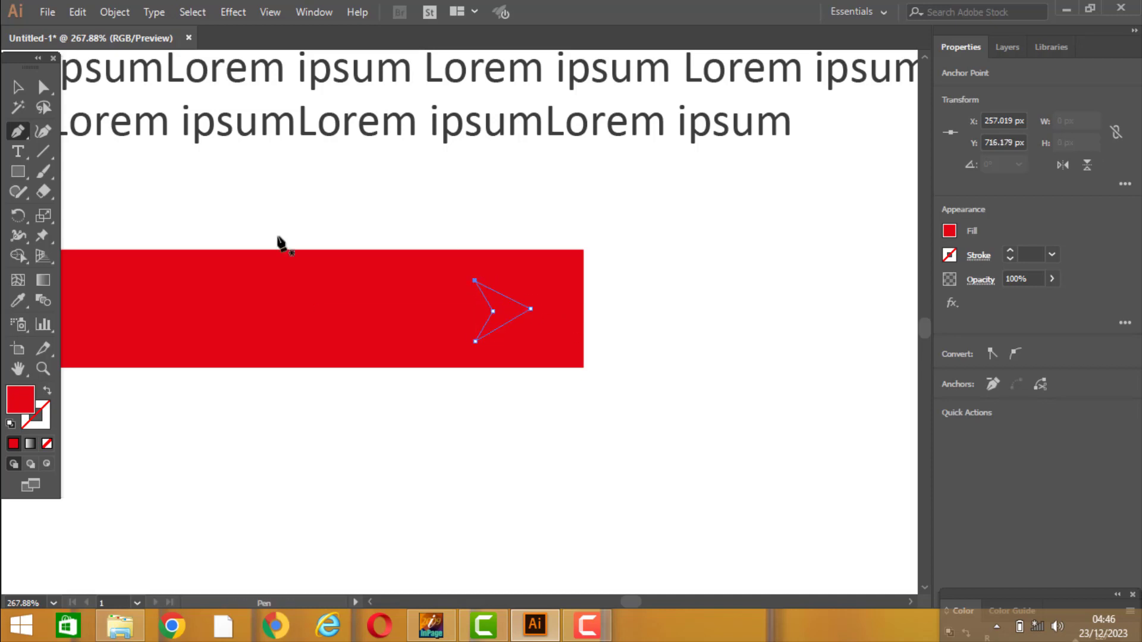
Step: Fill the arrow shape white
left_click(18, 87)
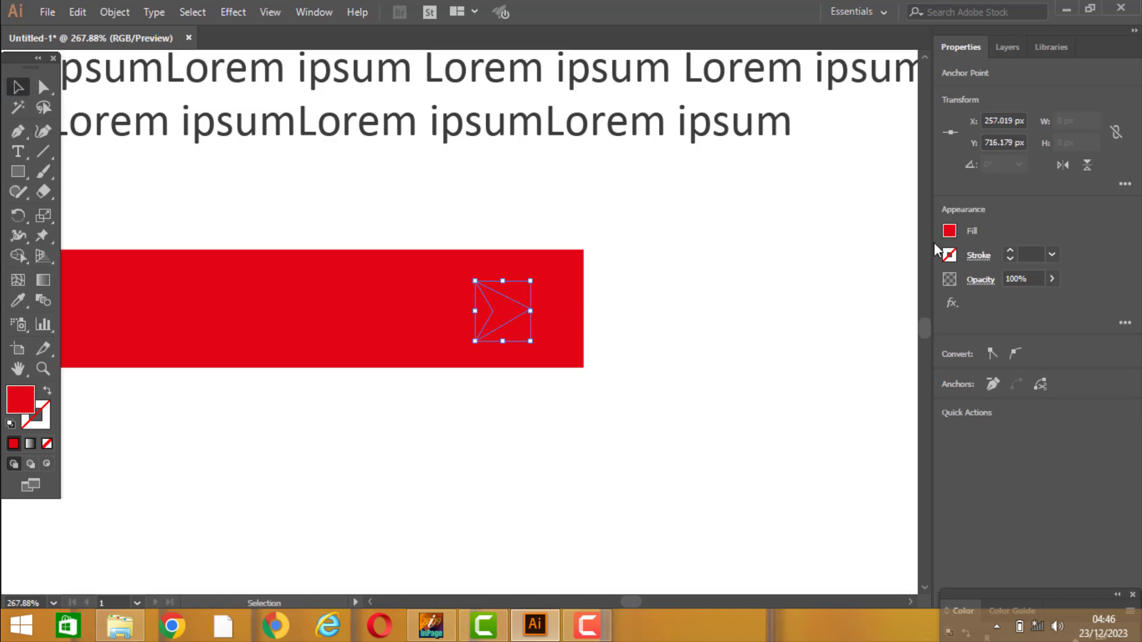
left_click(949, 231)
left_click(792, 291)
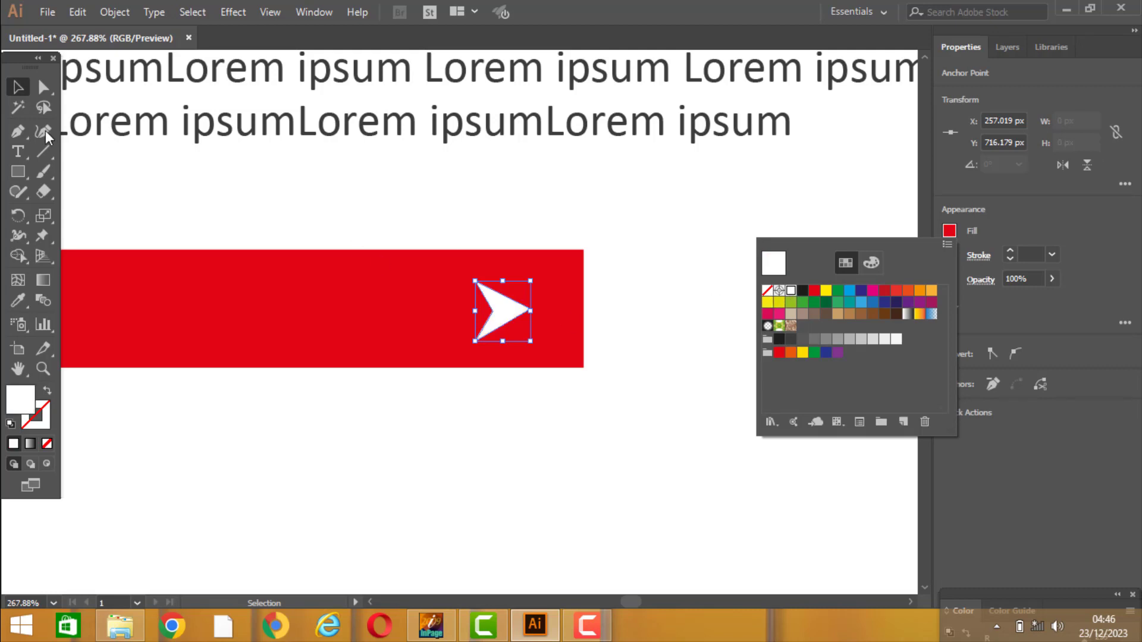
left_click(391, 573)
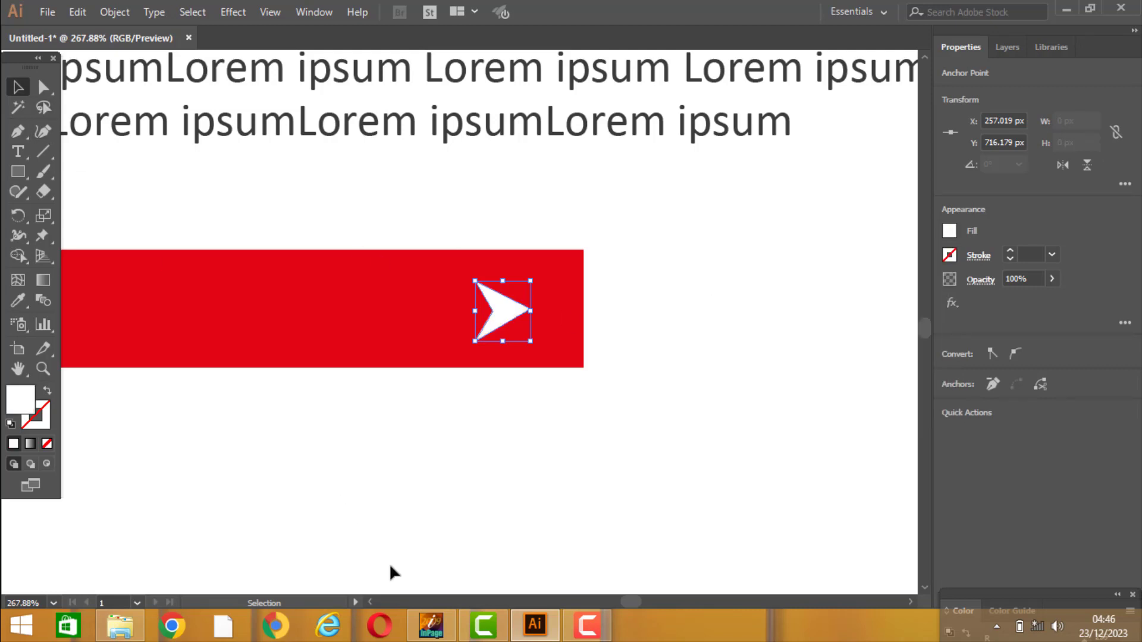
left_click(373, 603)
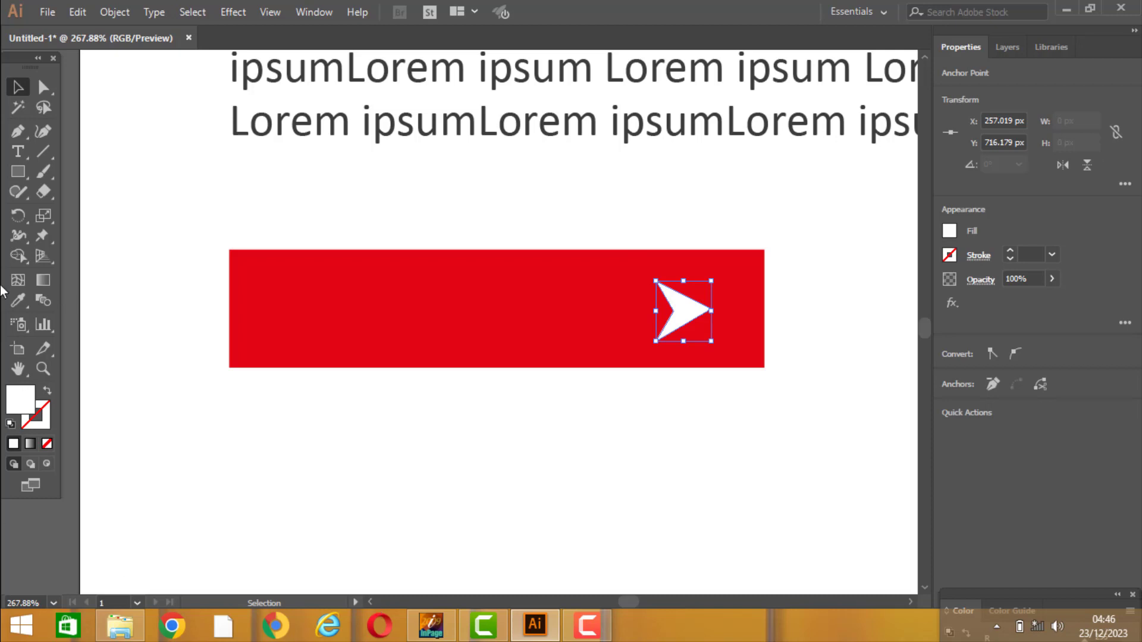
Step: Add the text 'JOIN US' as a label on the red bar
left_click(26, 155)
left_click(265, 314)
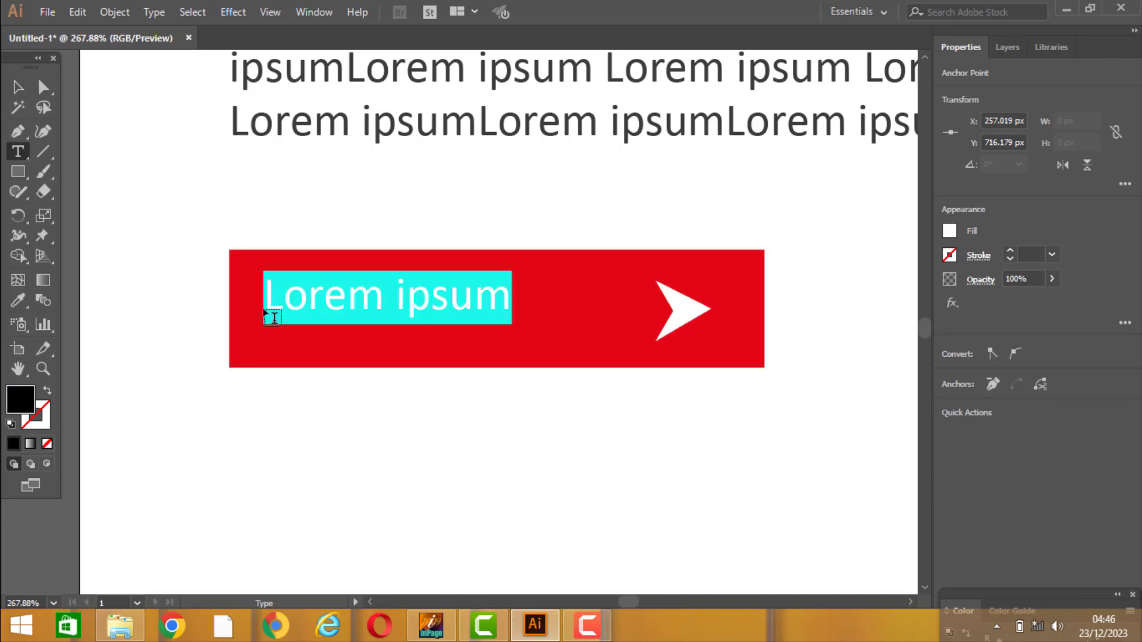
type("JOI")
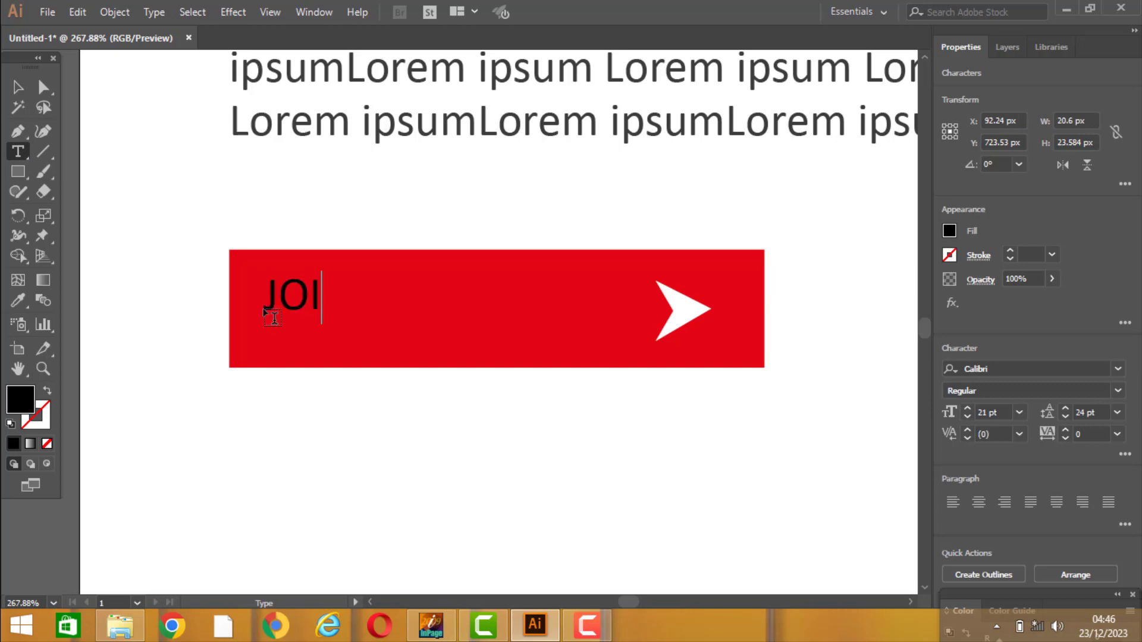
type("N US")
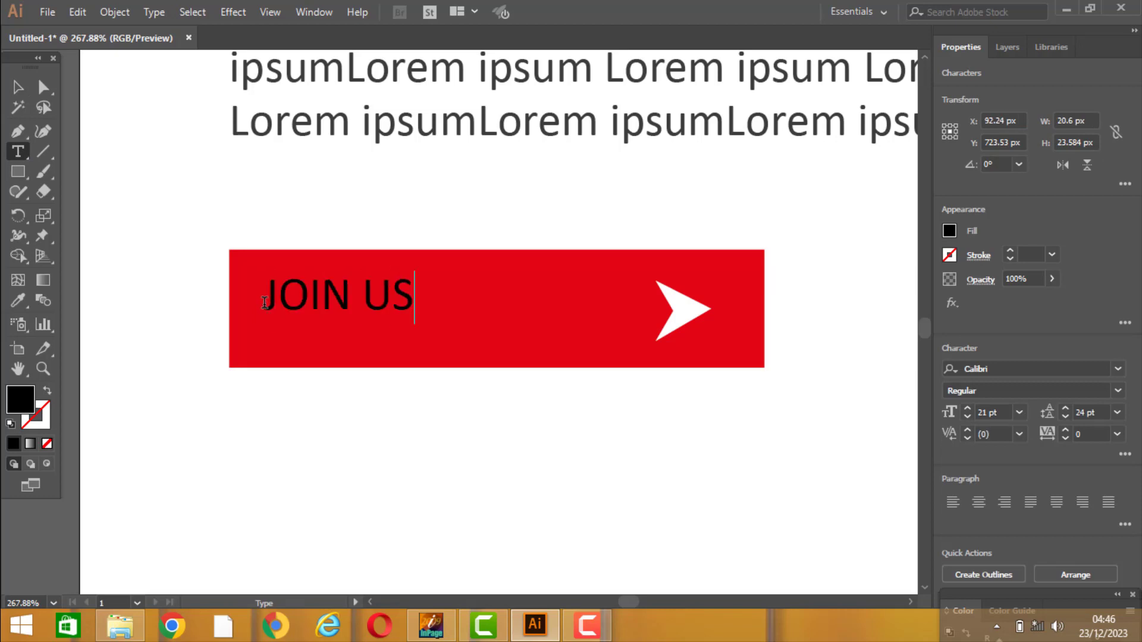
left_click(17, 87)
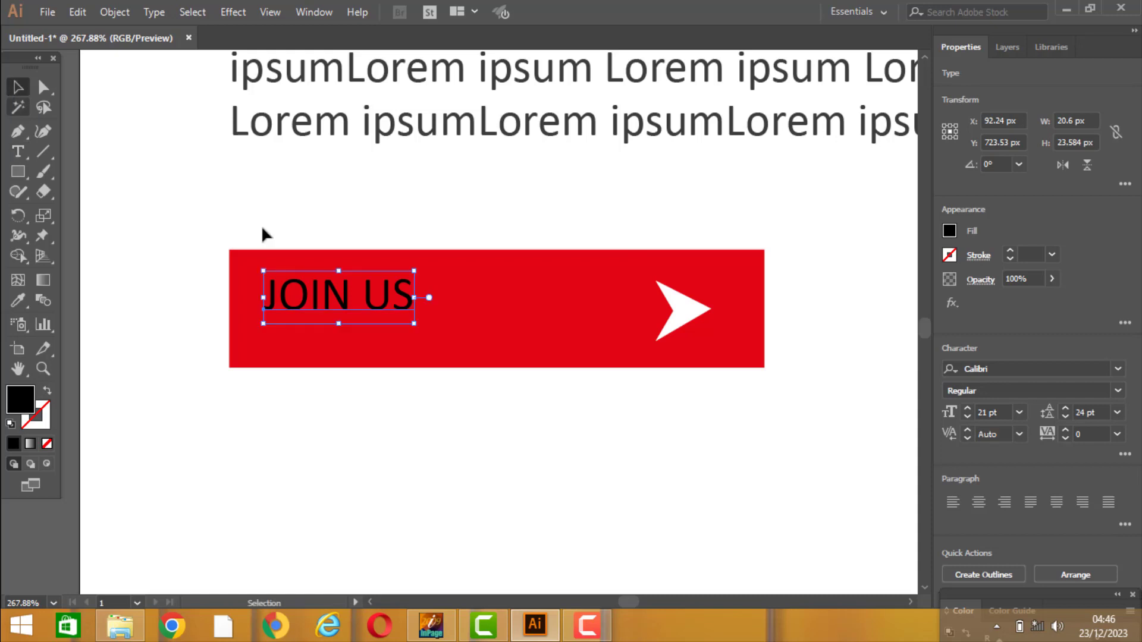
Step: Set JOIN US to Calisto MT at 36 pt and position it on the bar
left_click(1005, 368)
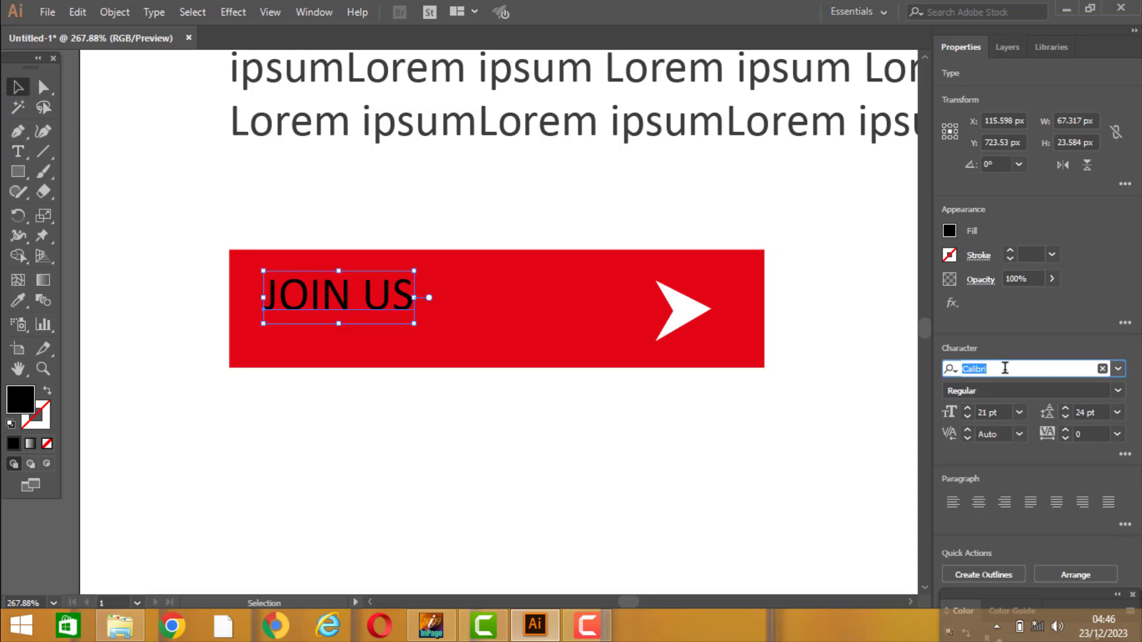
key("Down")
key("Down")
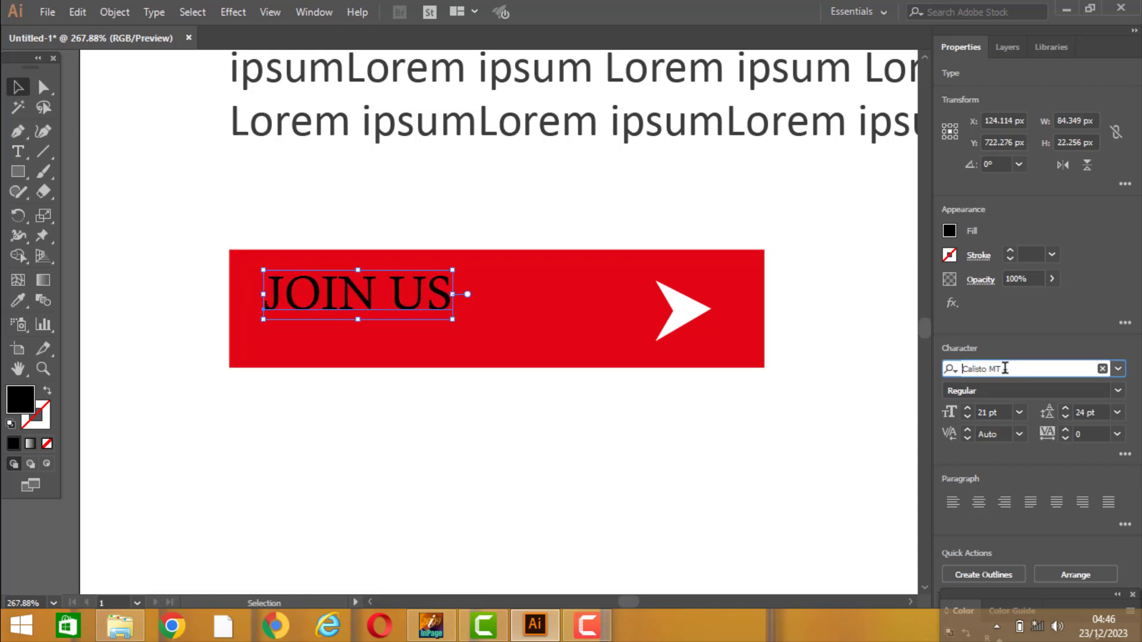
left_click_drag(450, 300, 476, 308)
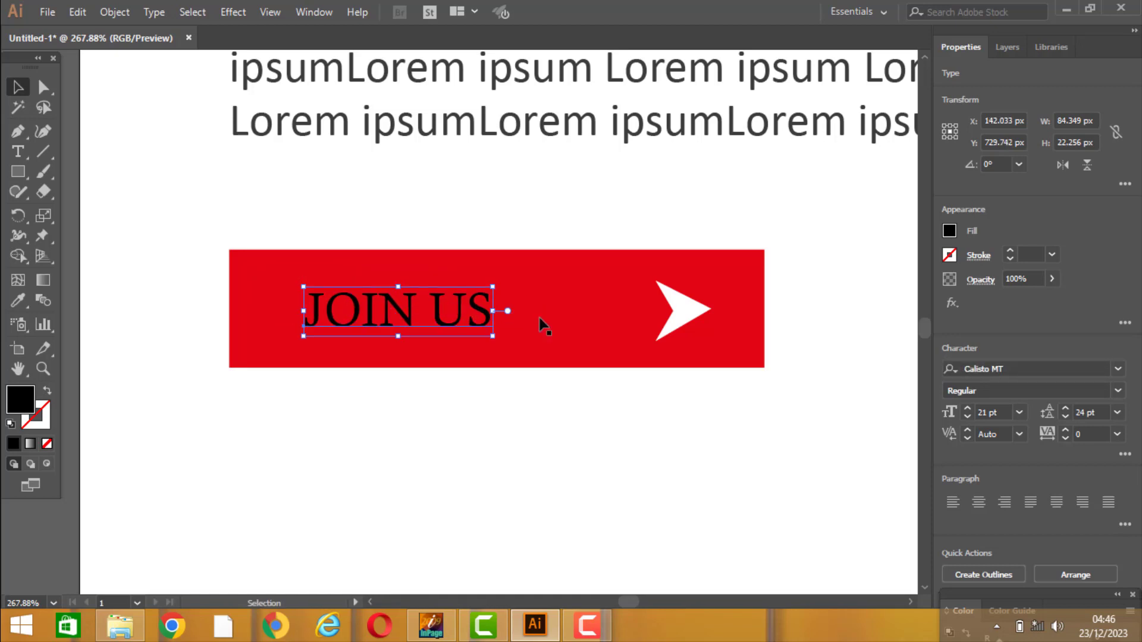
left_click(1019, 412)
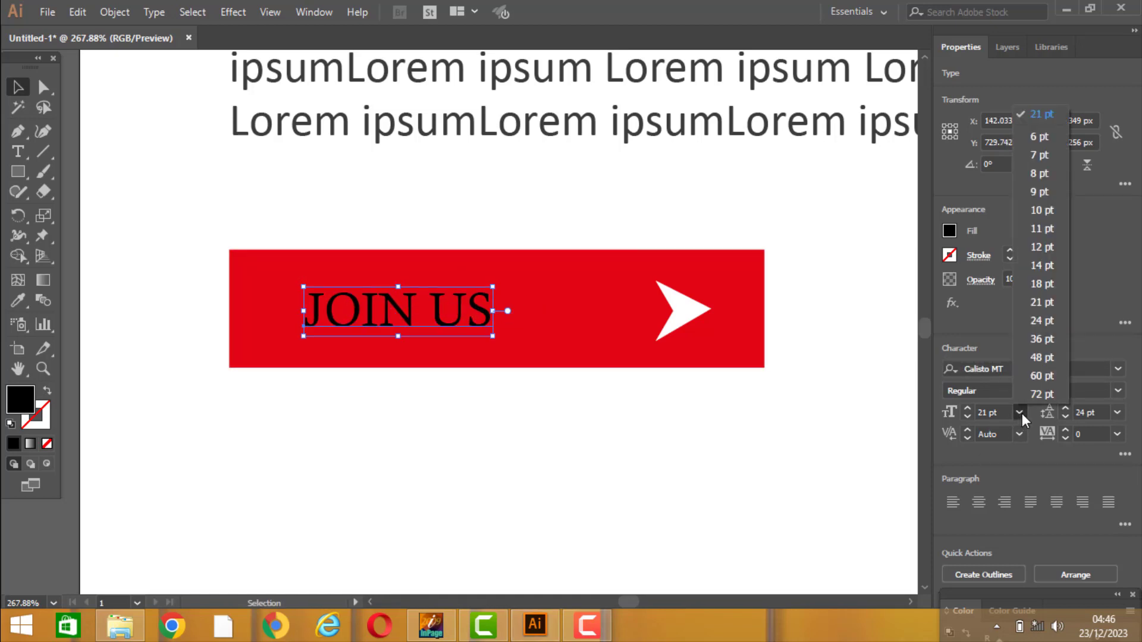
left_click(1049, 339)
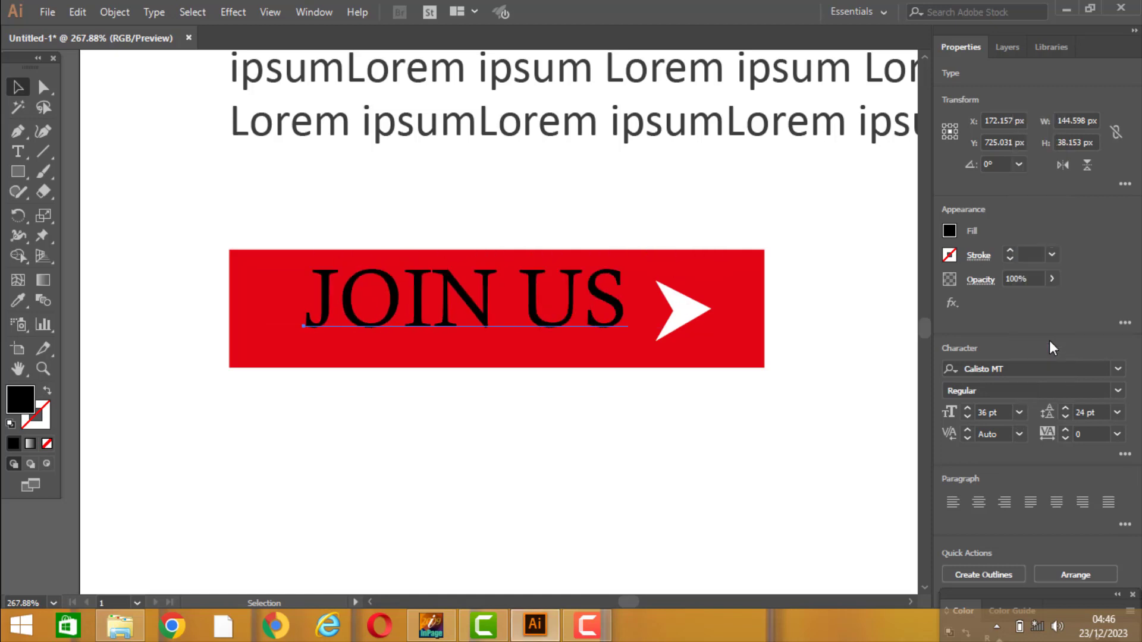
left_click_drag(598, 305, 570, 308)
Step: Enlarge the arrow and shift it slightly left
left_click(702, 318)
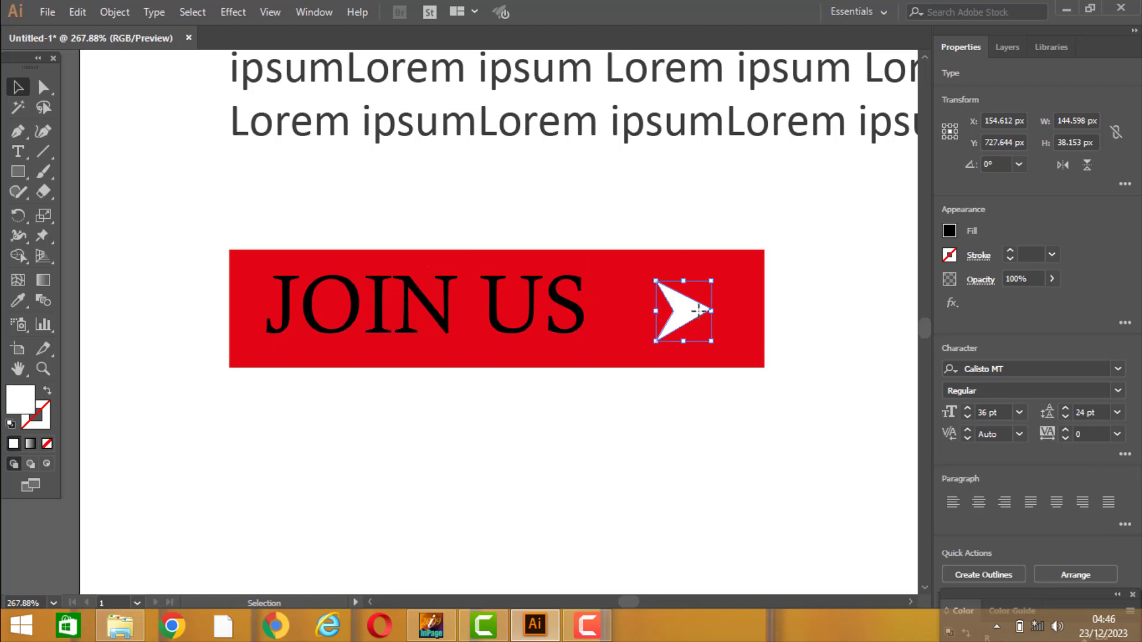
left_click_drag(710, 281, 733, 267)
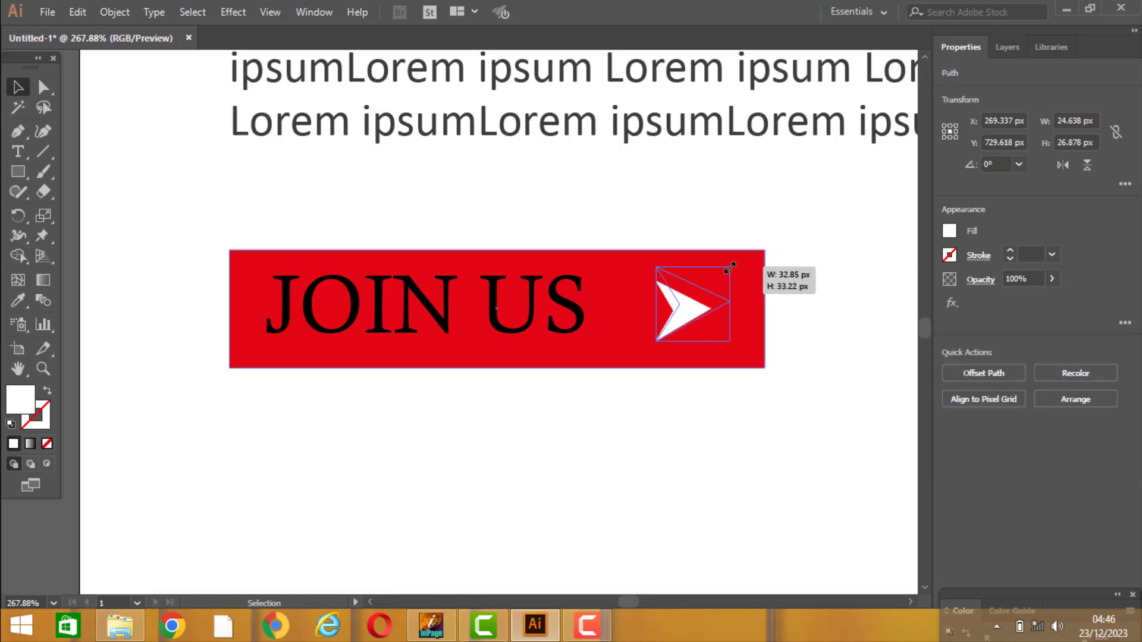
left_click_drag(692, 310, 674, 314)
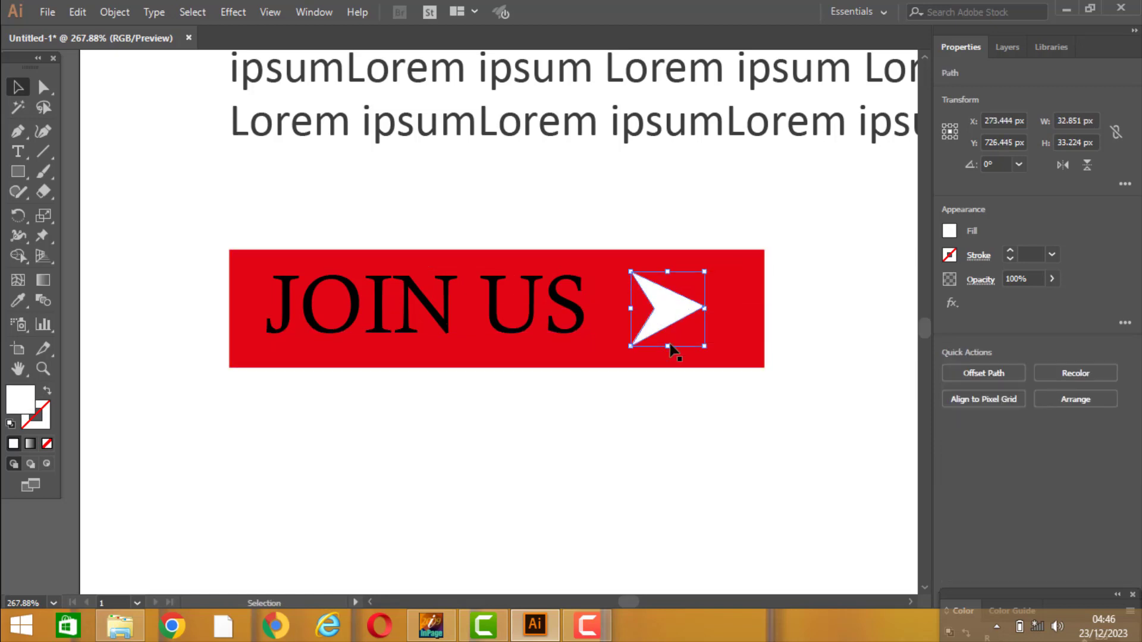
left_click(660, 389)
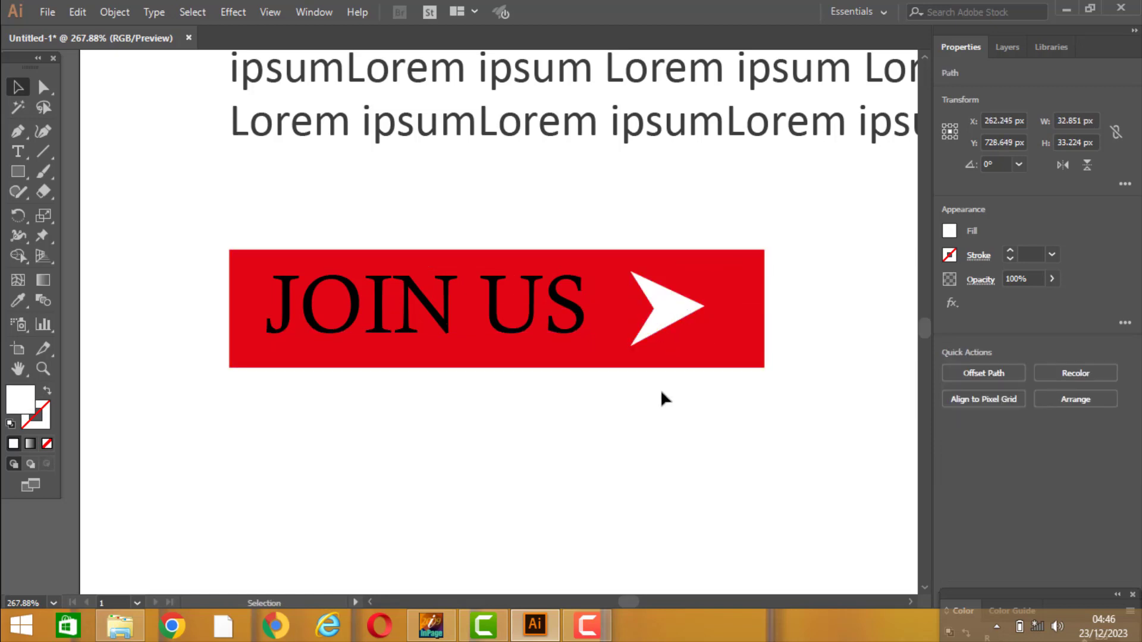
Step: Make JOIN US white, scale it to fit the bar, and view the whole design
left_click(543, 326)
left_click(947, 233)
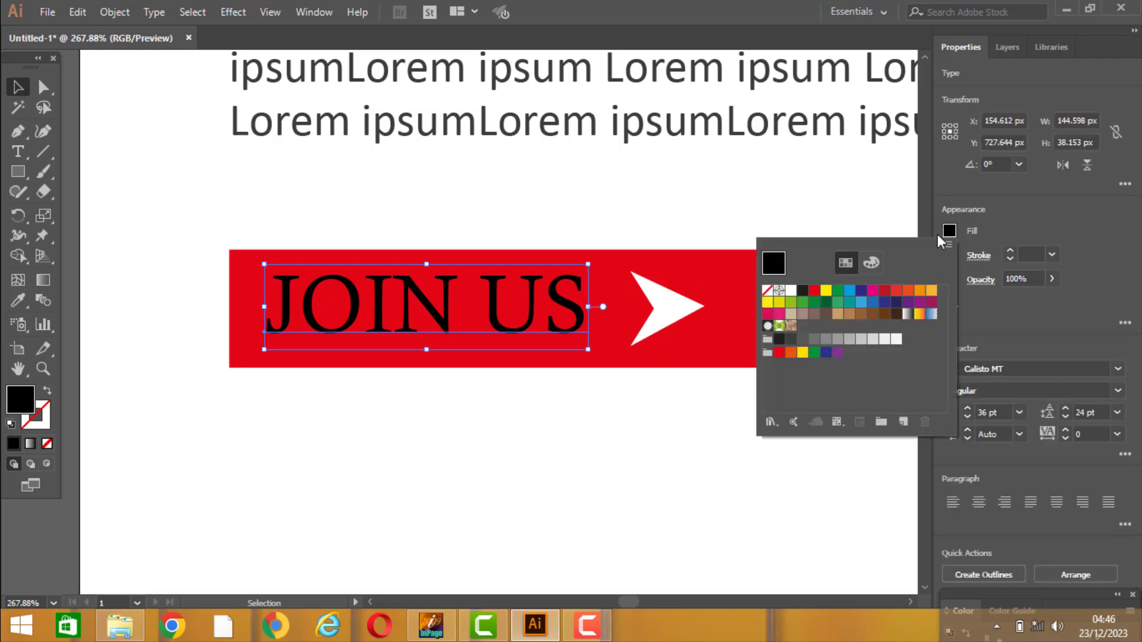
left_click(791, 290)
left_click(690, 425)
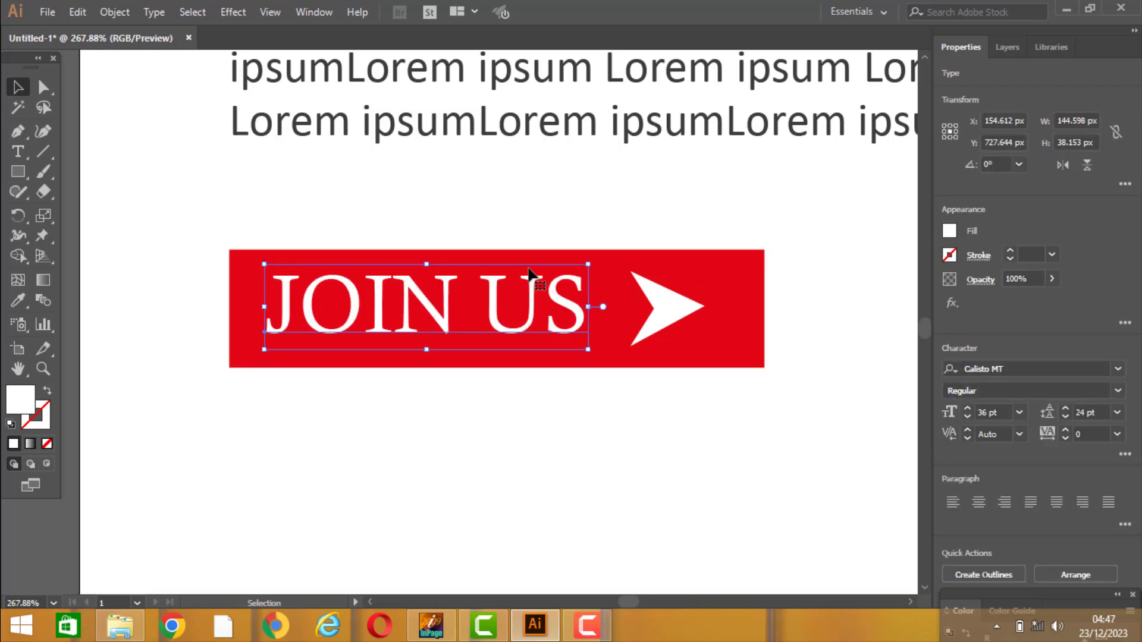
mouse_move(589, 265)
left_mouse_down()
mouse_move(549, 277)
mouse_move(543, 308)
left_mouse_up()
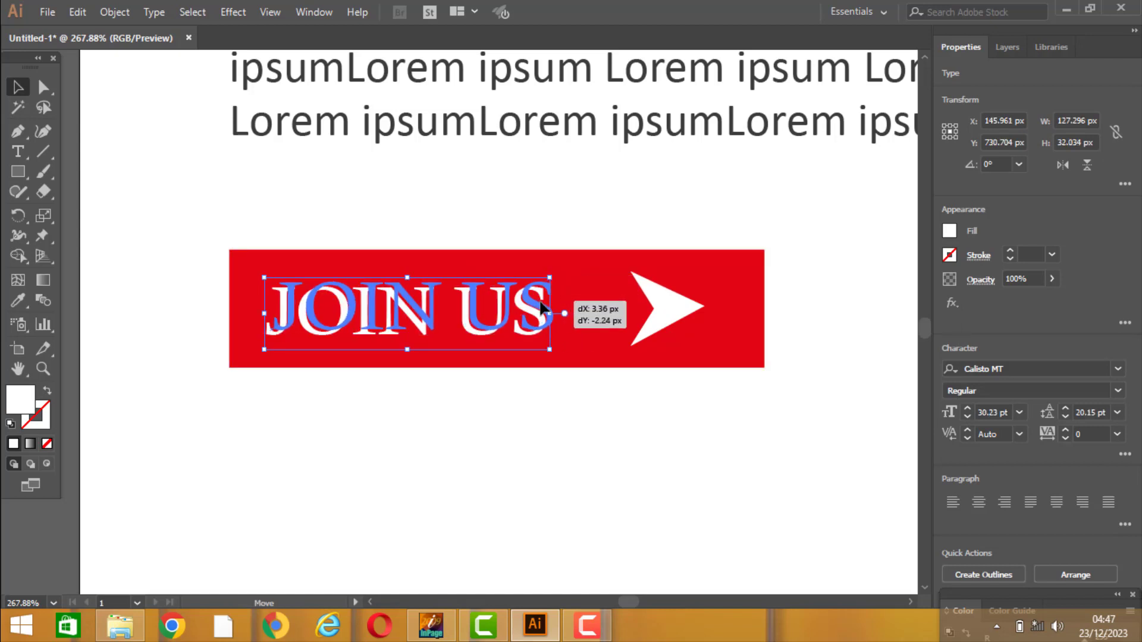
left_click(731, 435)
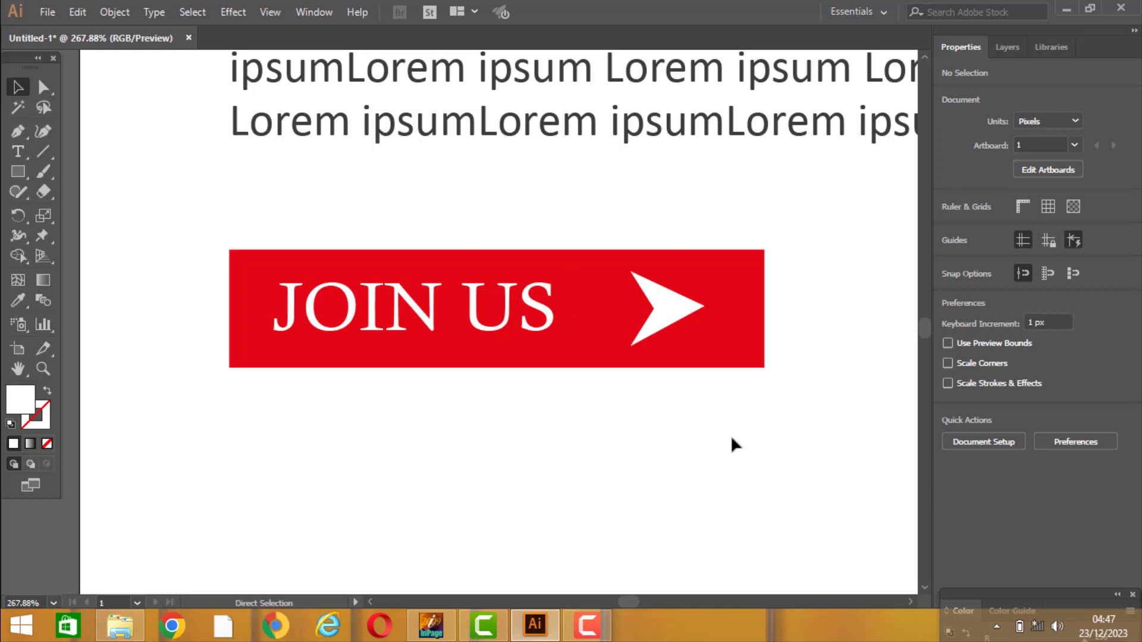
key("ctrl+minus")
key("ctrl+minus")
key("ctrl+minus")
key("ctrl+minus")
key("ctrl+minus")
key("ctrl+minus")
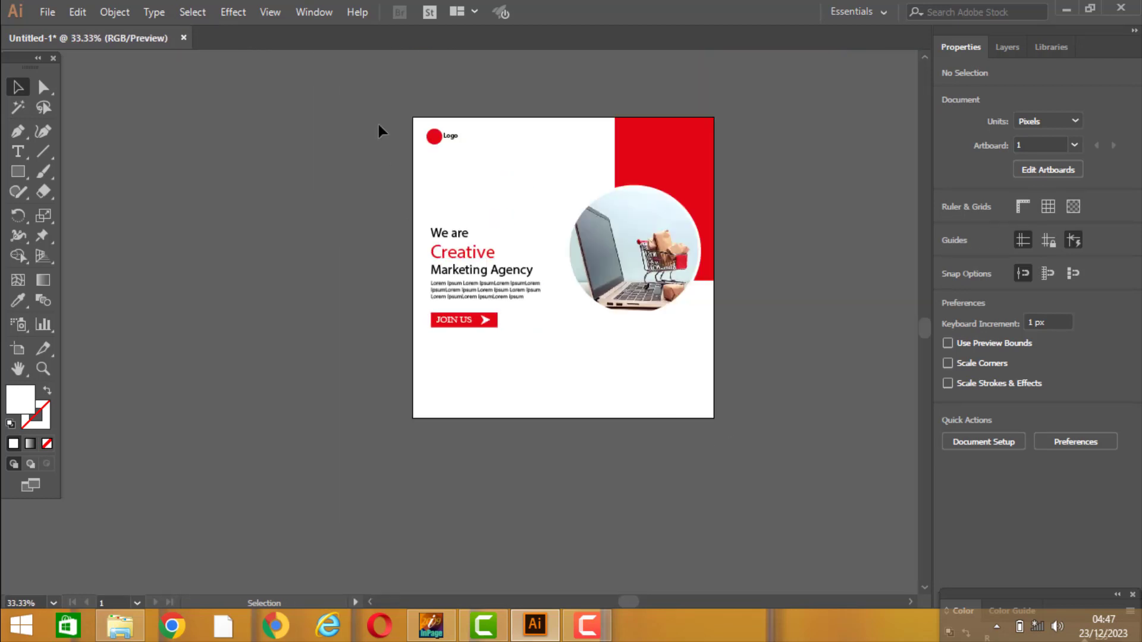
Step: Scale up the logo circle with its label and move the Logo label further right
left_click_drag(379, 124, 555, 181)
mouse_move(455, 146)
left_mouse_down()
mouse_move(479, 154)
mouse_move(470, 145)
left_mouse_up()
left_click(445, 167)
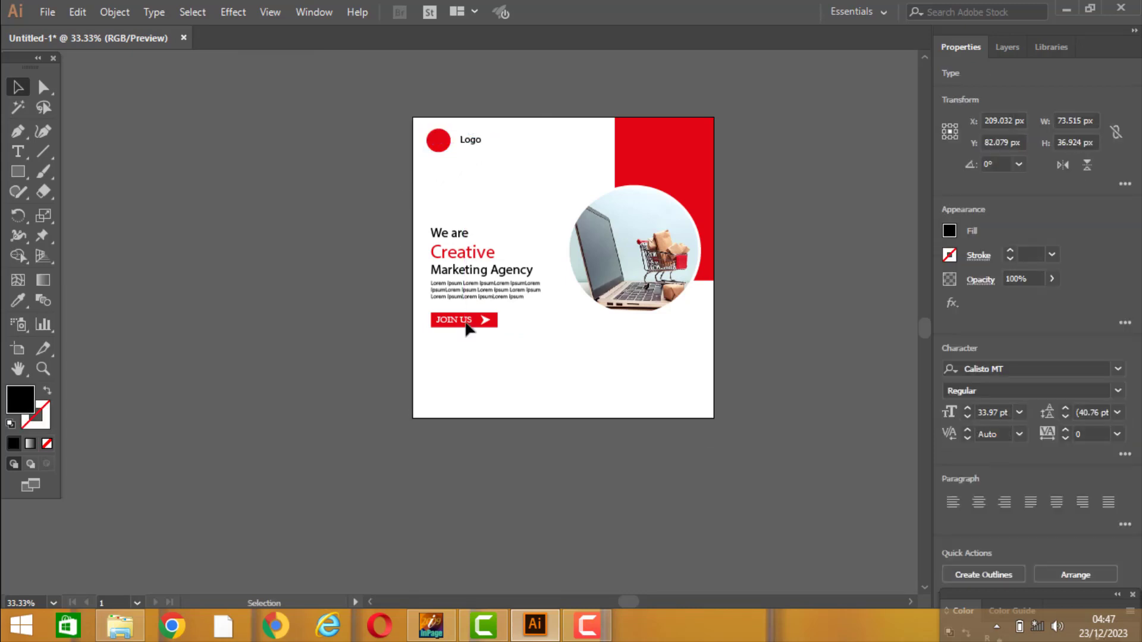
left_click(554, 386)
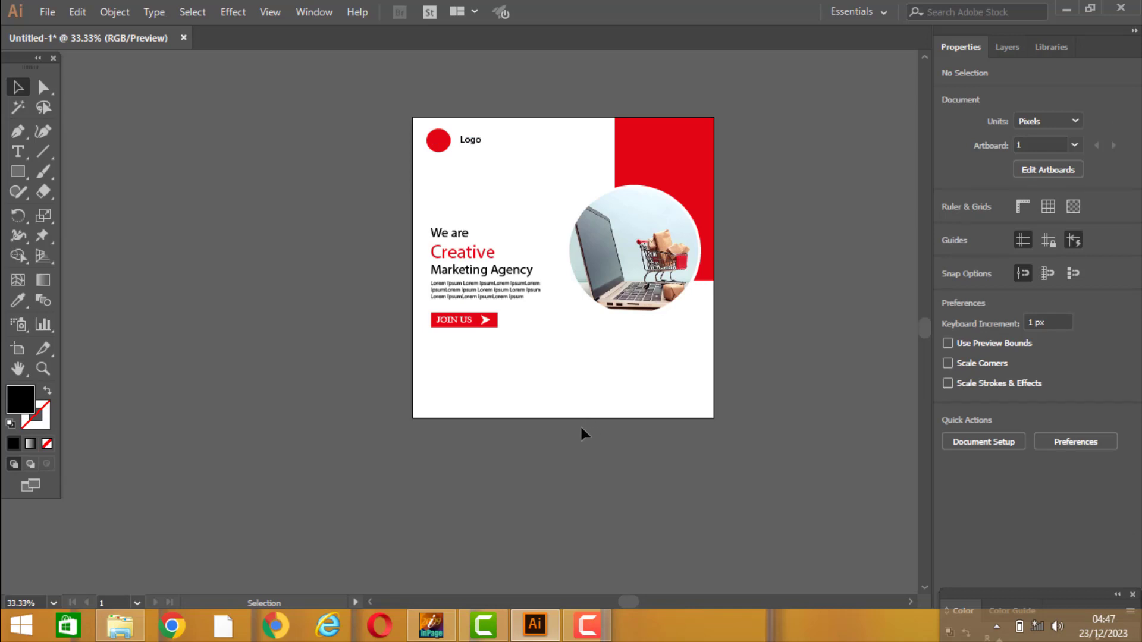
left_click(21, 172)
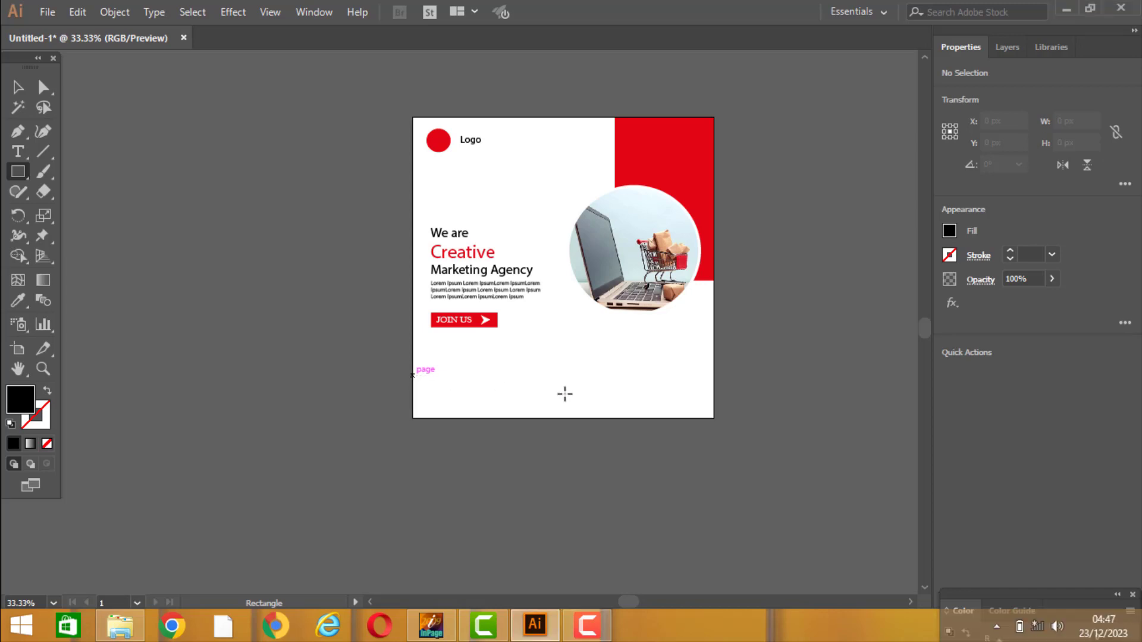
Step: Draw a long thin rectangle near the artboard bottom and fill it red
mouse_move(493, 370)
left_mouse_down()
mouse_move(573, 389)
mouse_move(646, 370)
left_mouse_up()
left_click(950, 230)
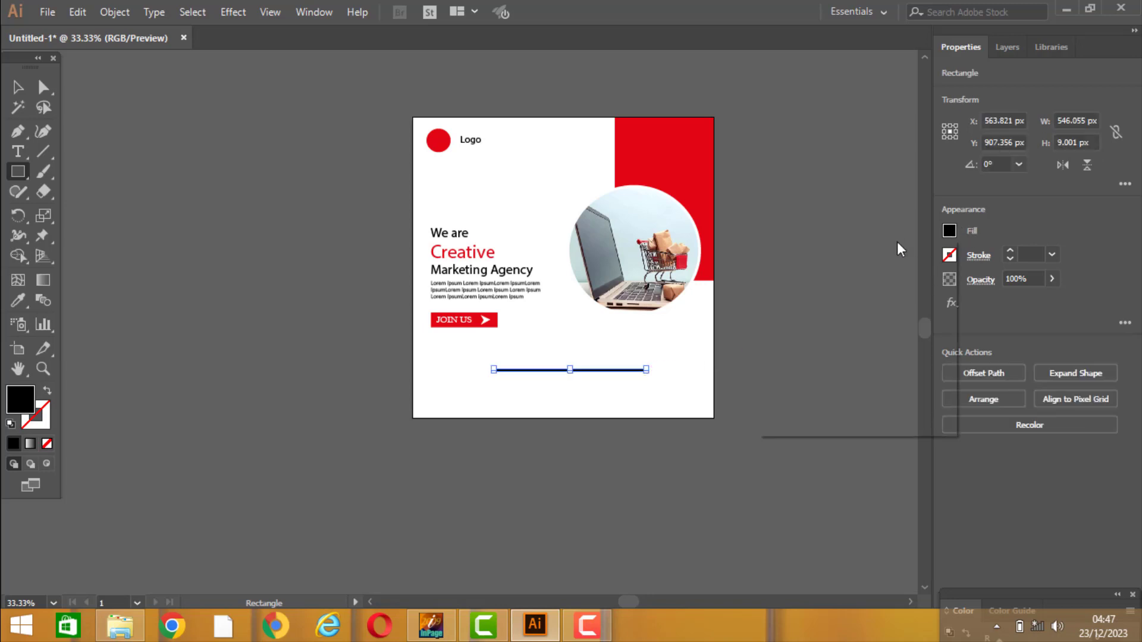
left_click(814, 290)
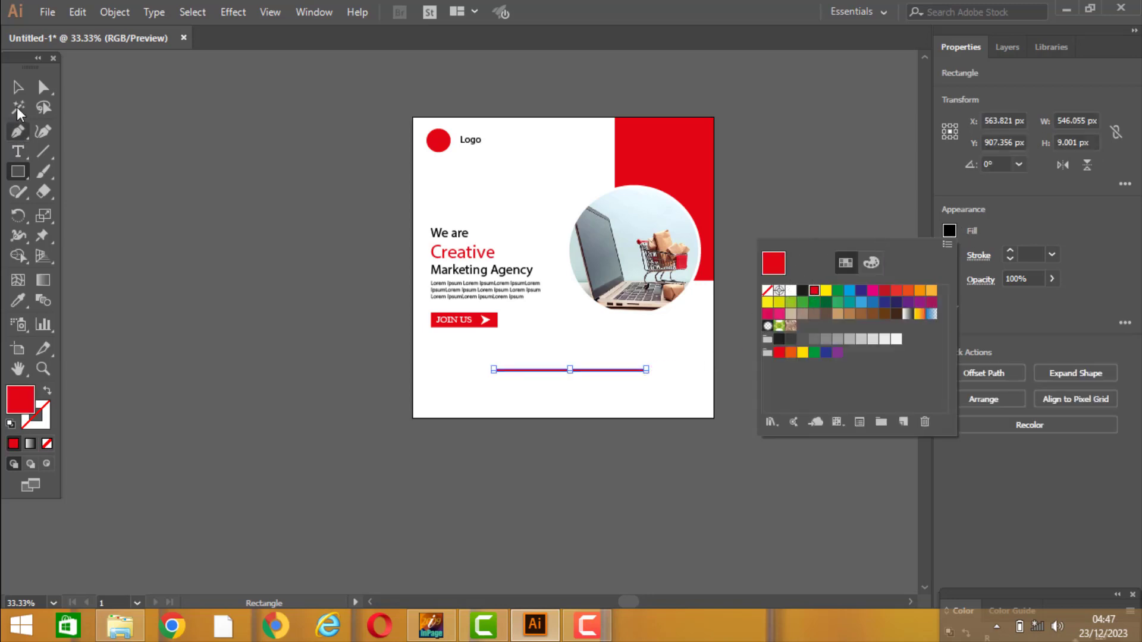
key("Escape")
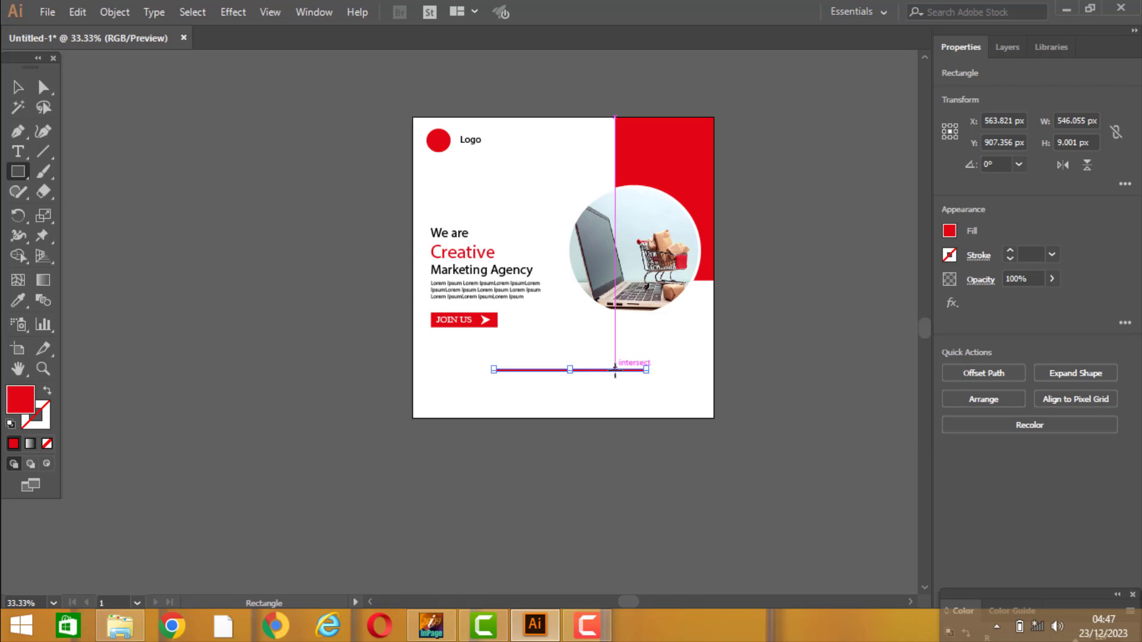
Step: Move the red line to the artboard's left edge and thicken it into a bar
left_click(20, 86)
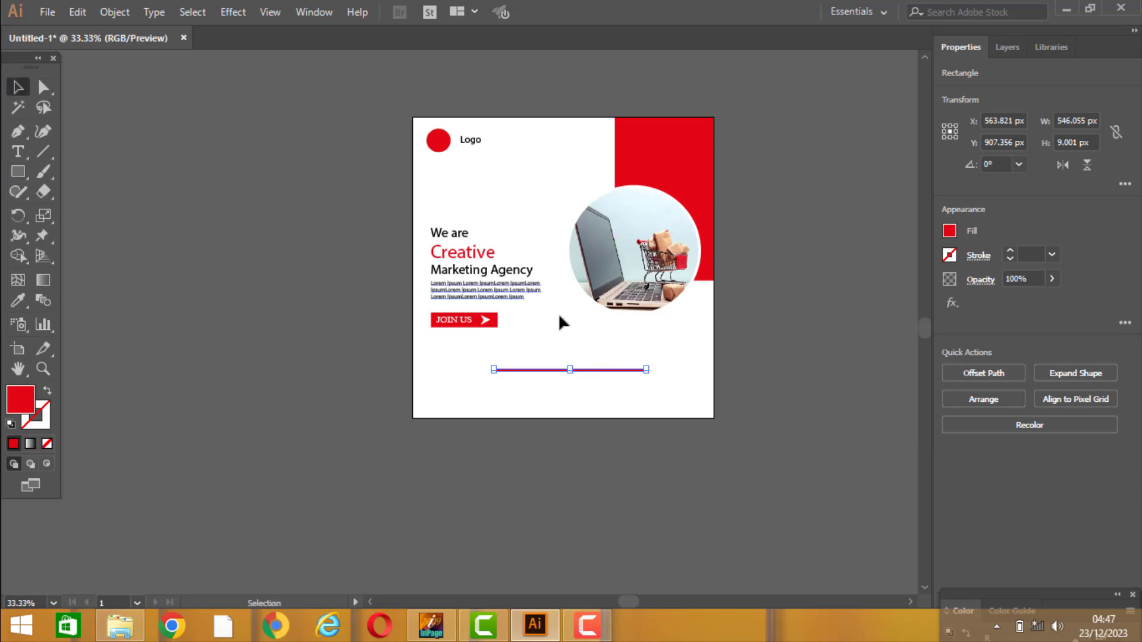
left_click_drag(587, 369, 507, 387)
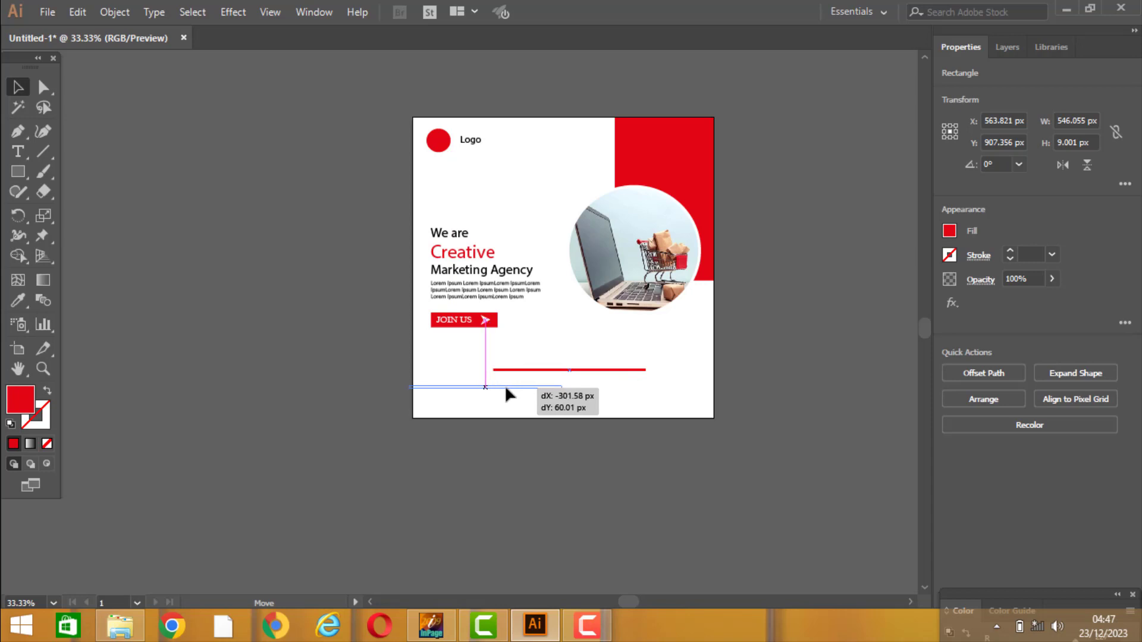
left_click_drag(508, 387, 536, 388)
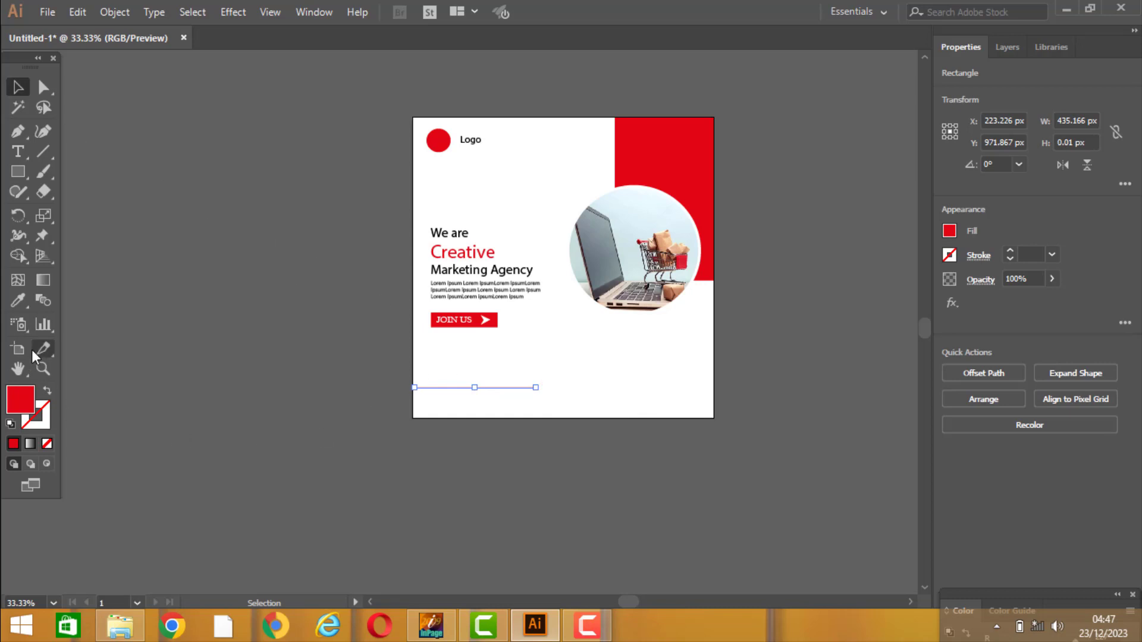
left_click(43, 369)
left_click_drag(345, 348, 791, 458)
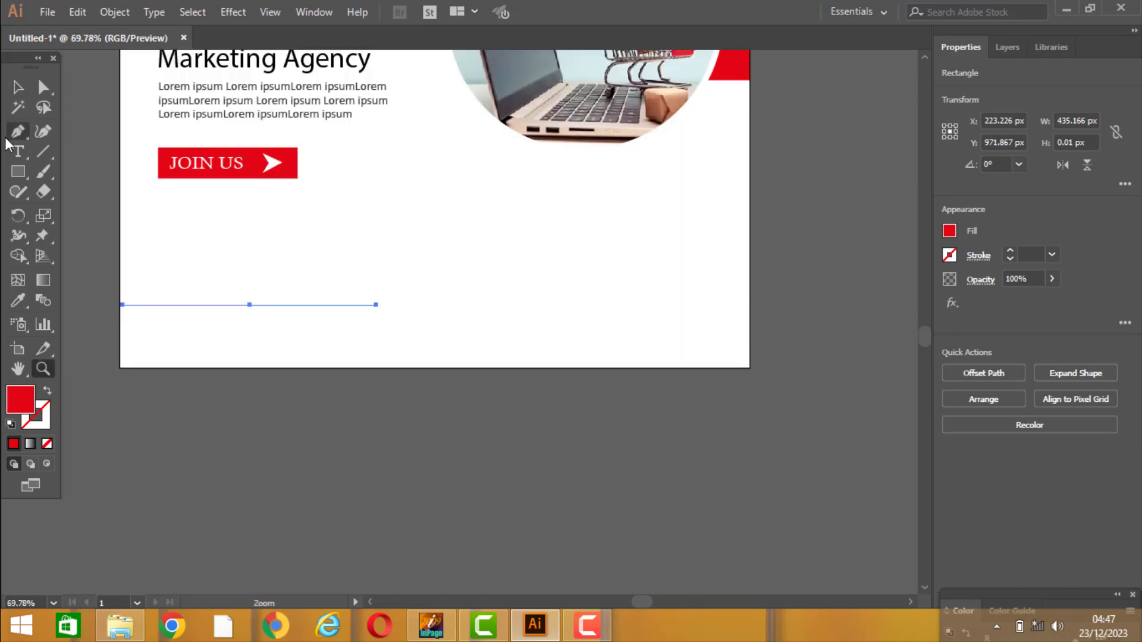
left_click(18, 87)
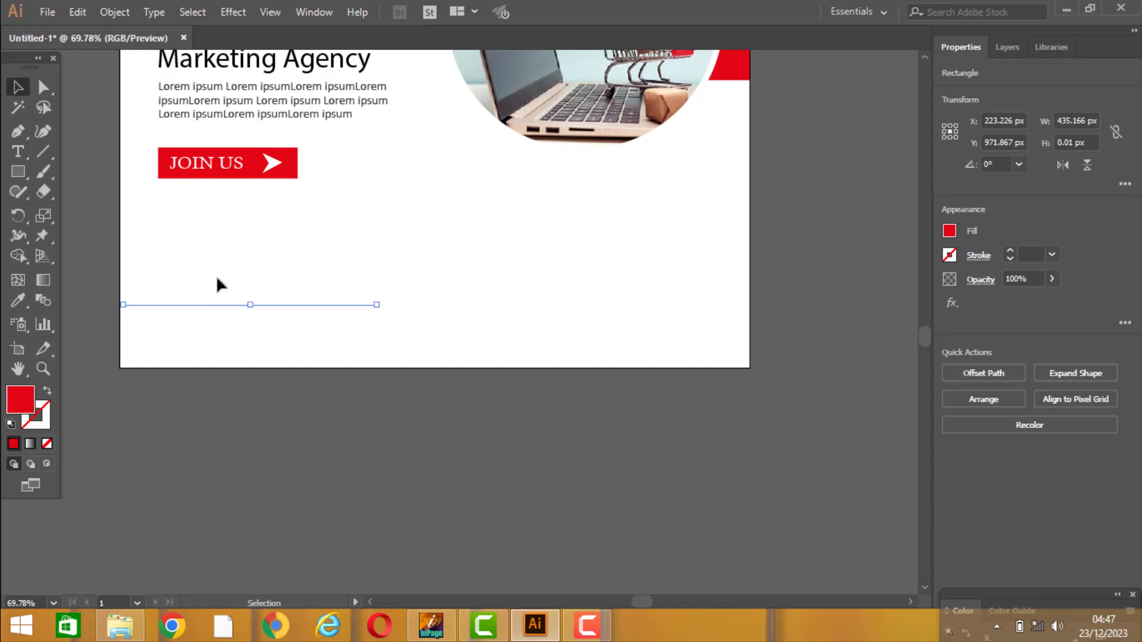
left_click_drag(254, 304, 254, 297)
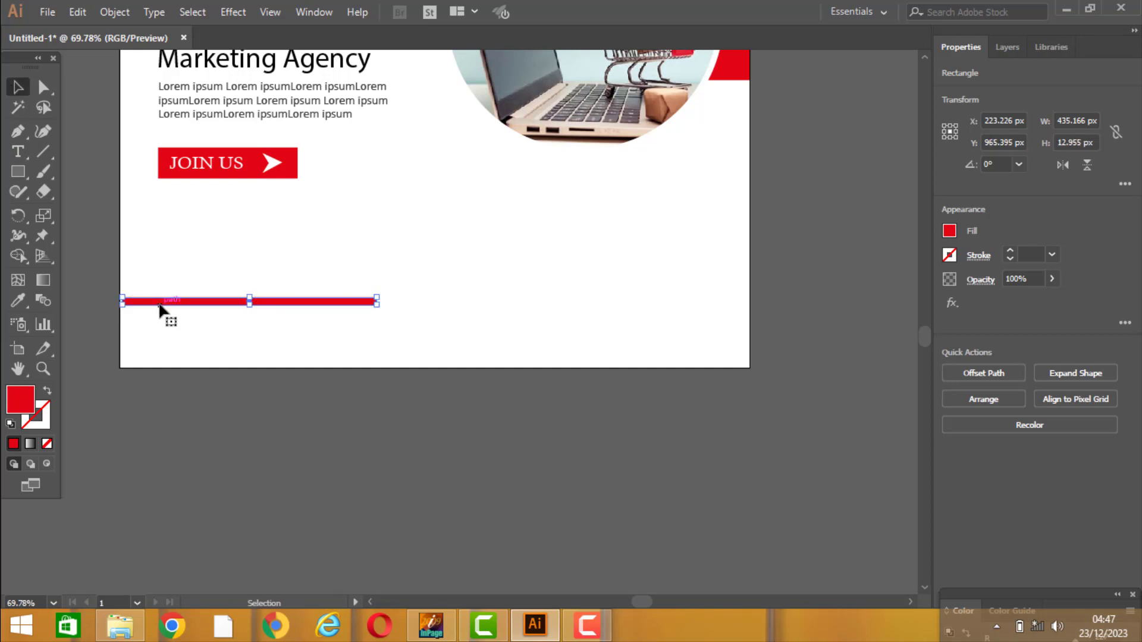
key("Left")
Step: Copy the bar, paste it in place, and move the copy to the right edge
left_click(78, 12)
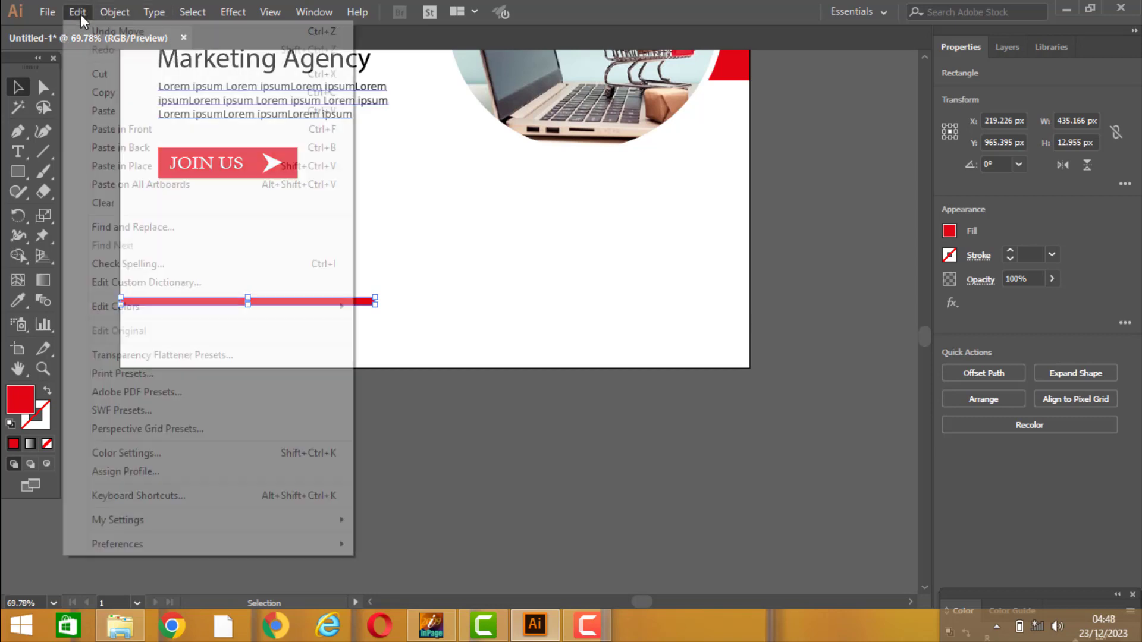
left_click(95, 92)
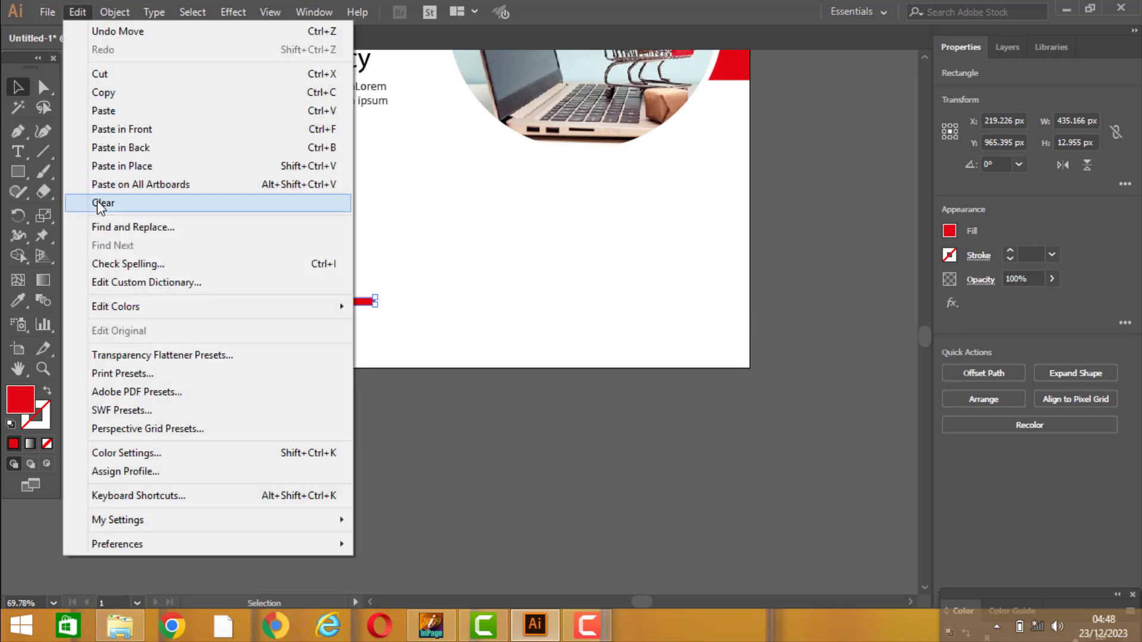
left_click(100, 166)
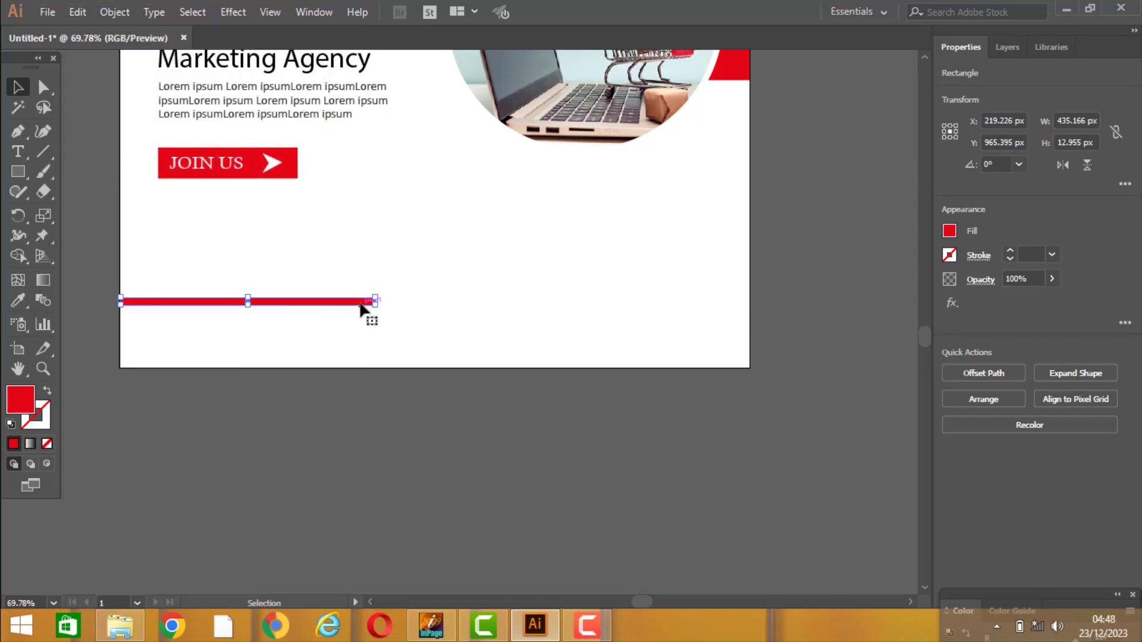
left_click_drag(364, 306, 738, 302)
left_click(523, 379)
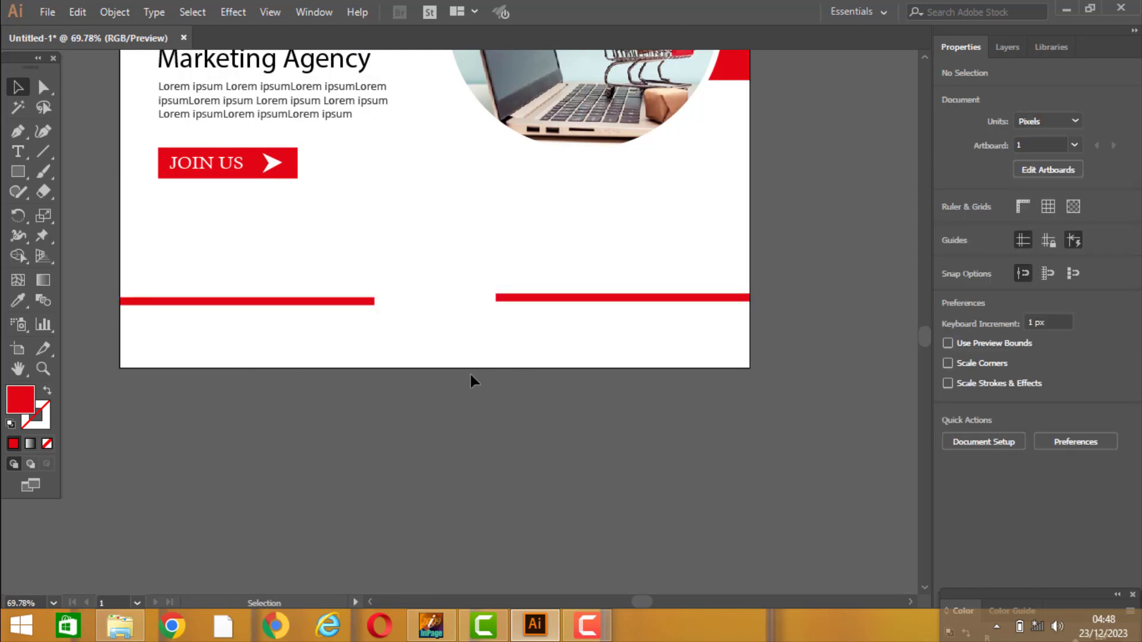
Step: Level the two red bars, about 435 × 13 px each, with each other
left_click_drag(364, 303, 359, 297)
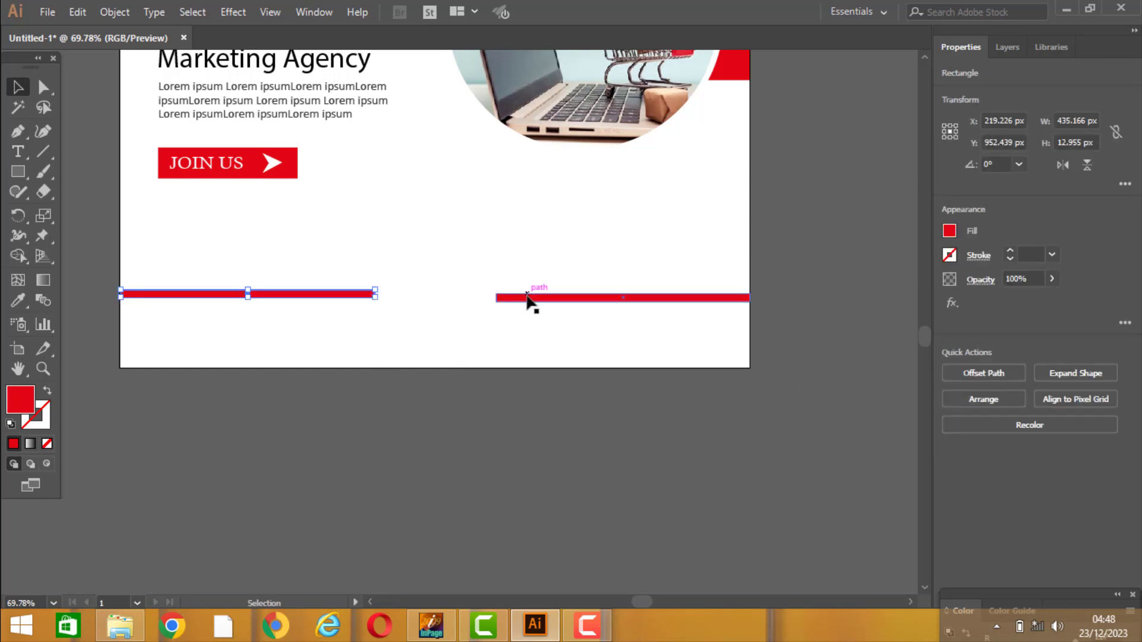
left_click_drag(527, 300, 526, 297)
left_click(528, 324)
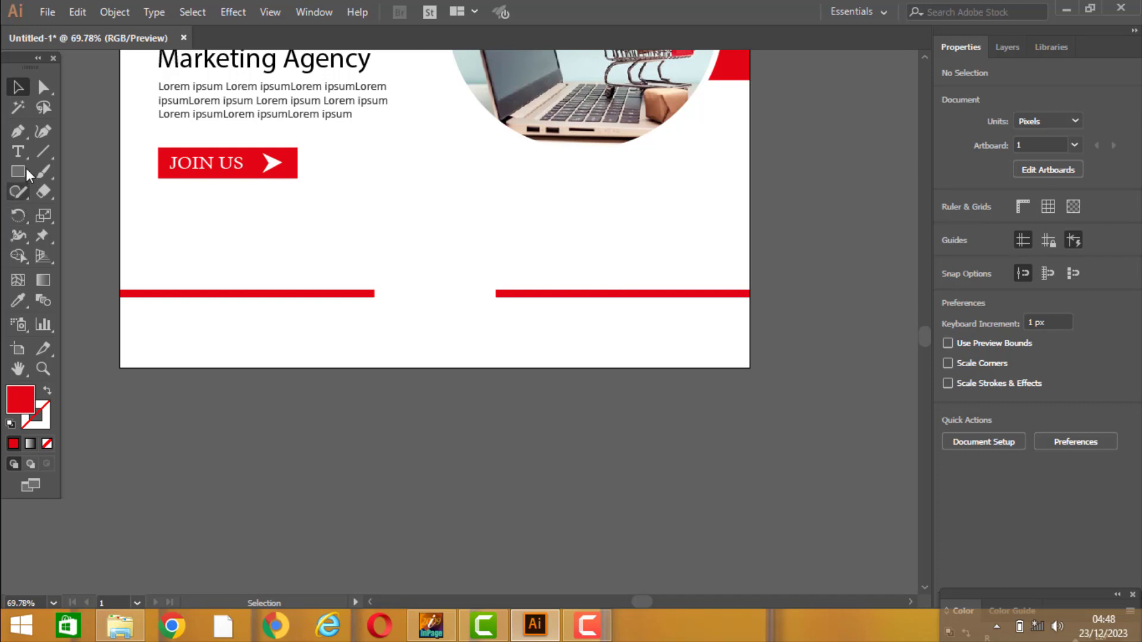
Step: Type 'Contact us' in the gap between the two red bars
left_click(19, 149)
left_click(391, 289)
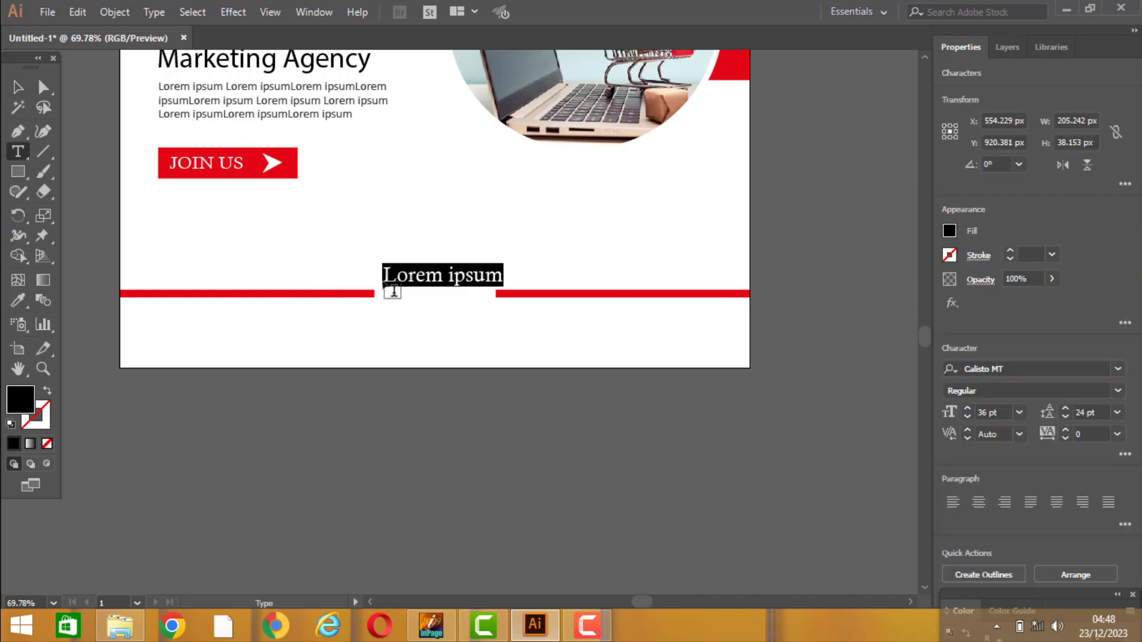
type("CONT")
key("BackSpace")
key("BackSpace")
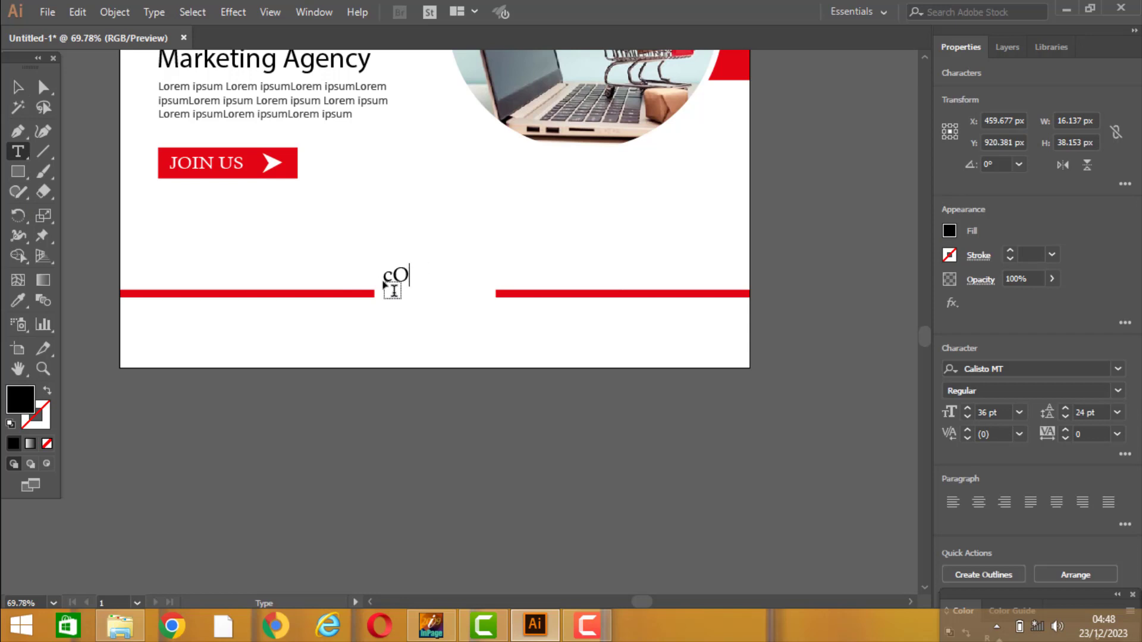
key("BackSpace")
key("BackSpace")
type("Conta")
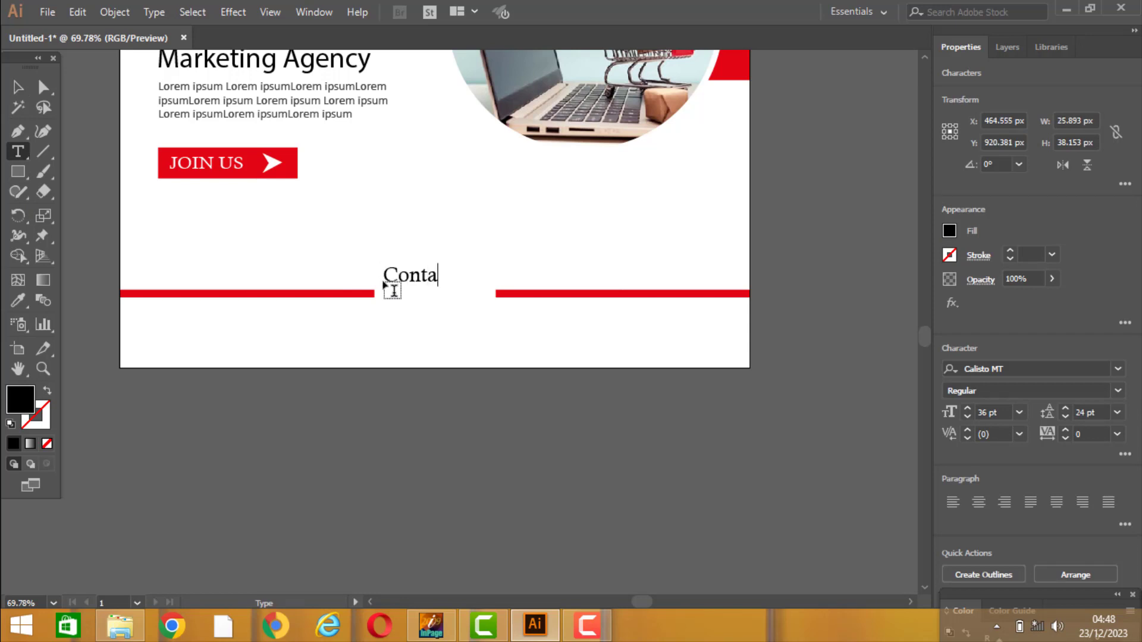
type("ct us")
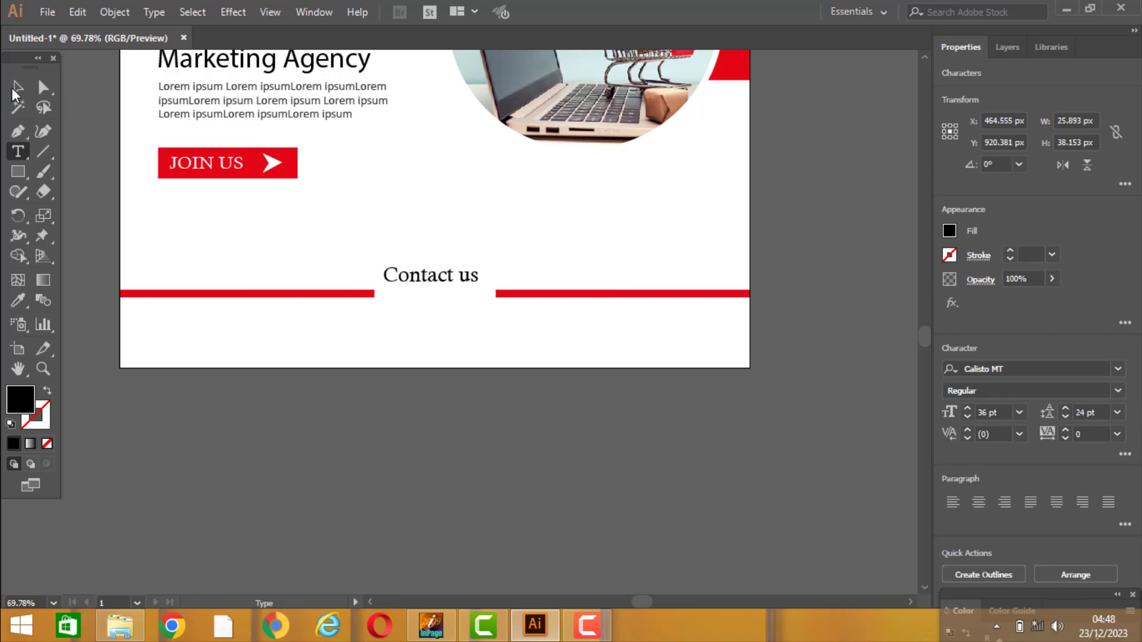
left_click(17, 87)
Step: Move 'Contact us' down onto the bars' line and nudge it right to centre it
left_click_drag(470, 281, 470, 297)
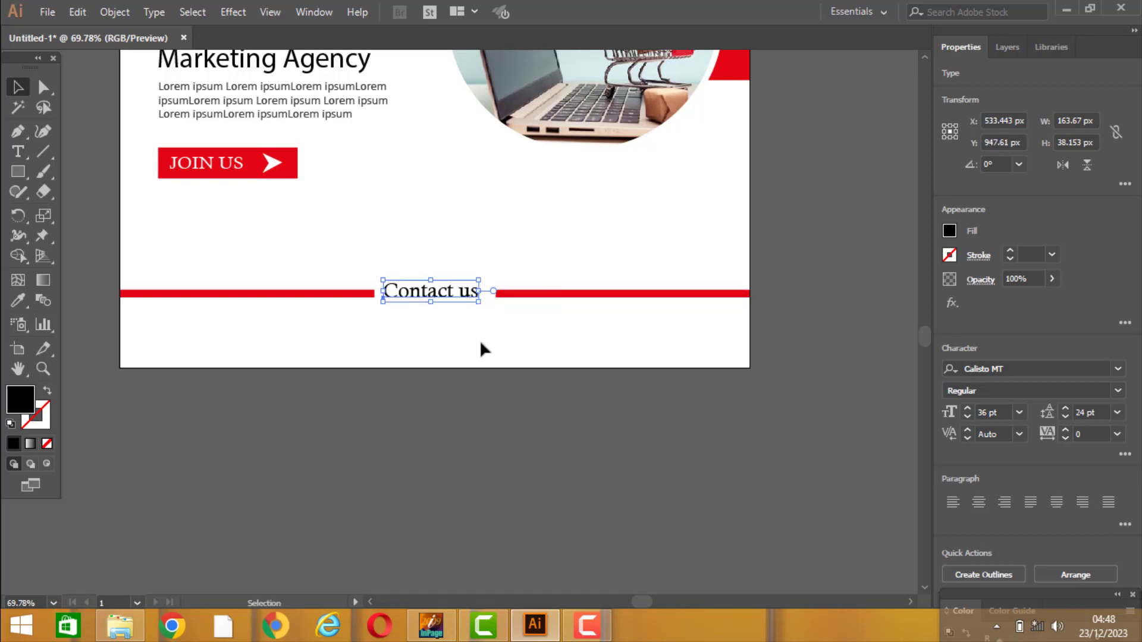
key("Right")
key("Right")
key("Right")
key("Right")
key("Right")
key("Right")
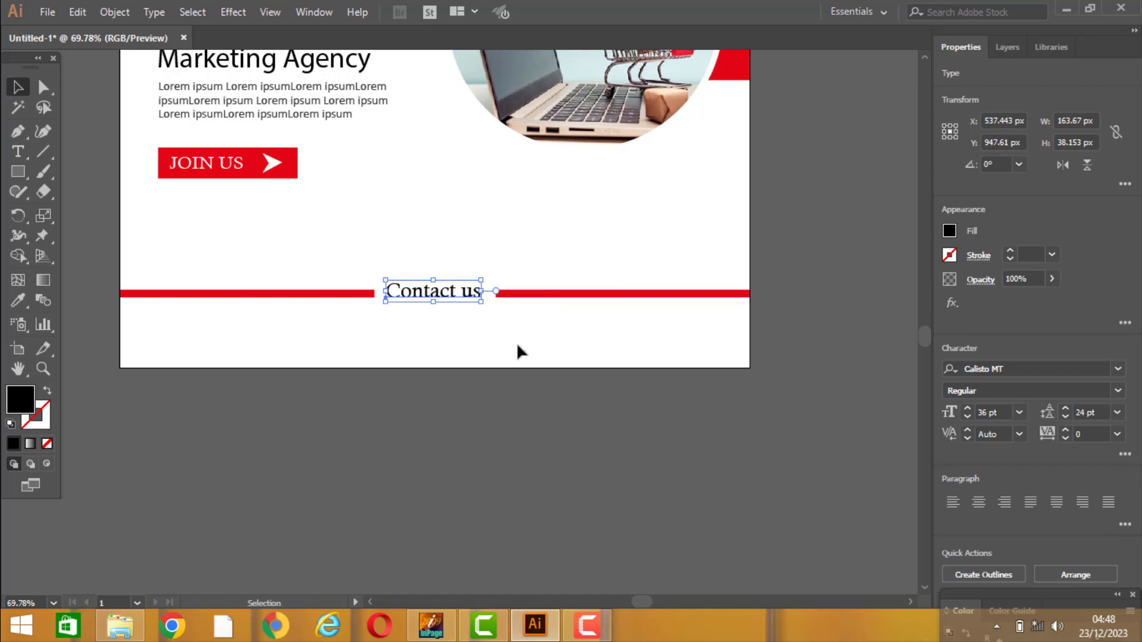
left_click(516, 344)
left_click(18, 151)
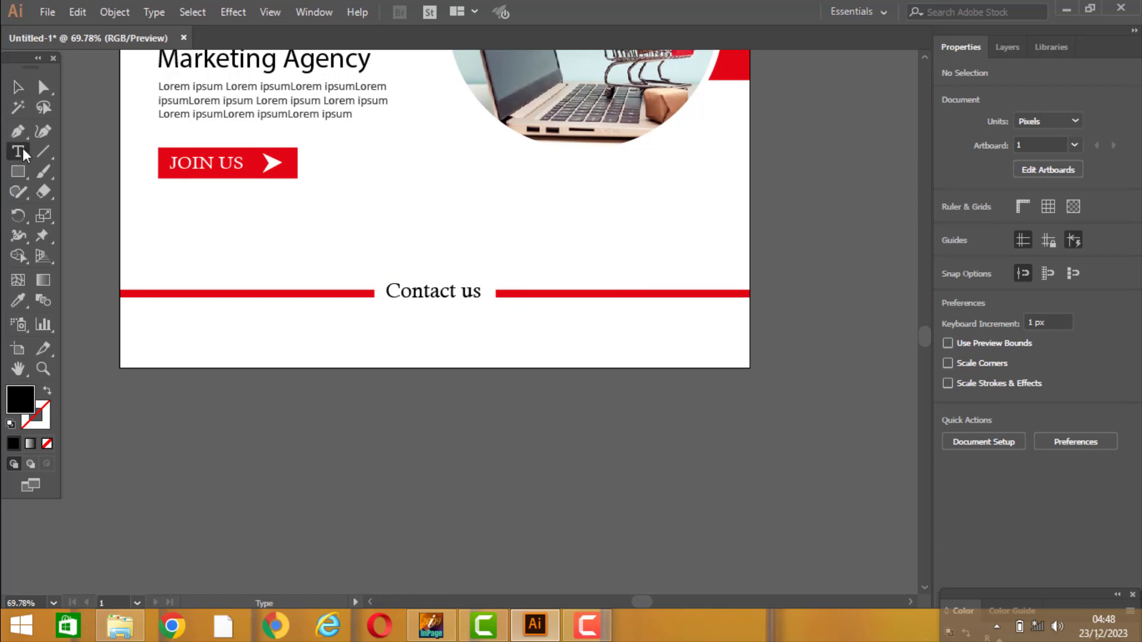
Step: Type the contact phone number on a new line below Contact us
left_click(162, 335)
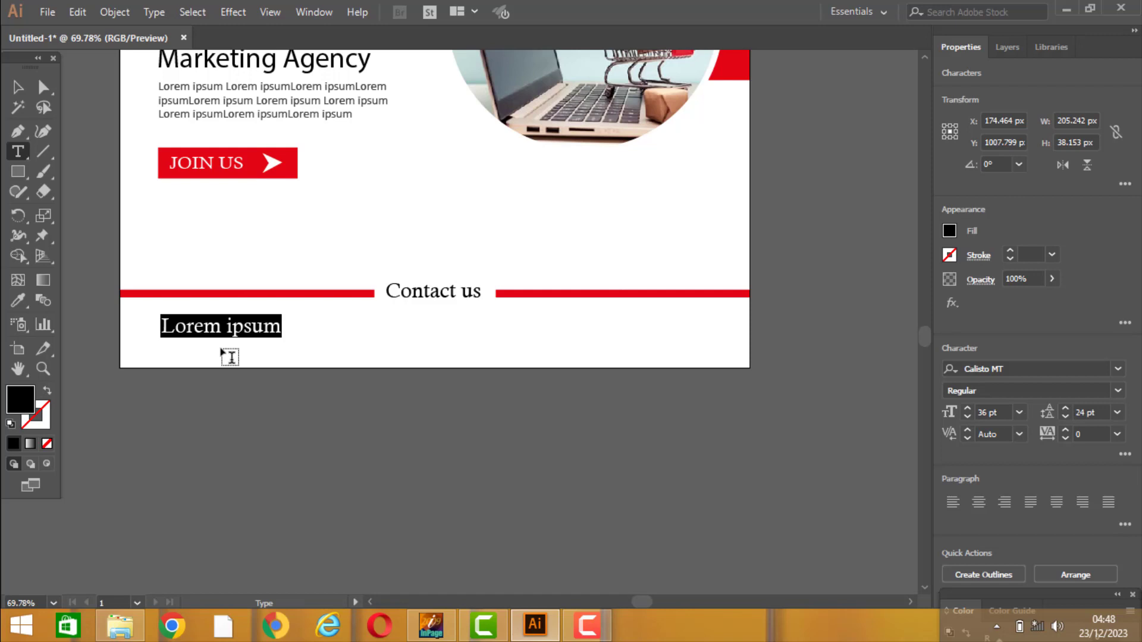
type("+")
key("BackSpace")
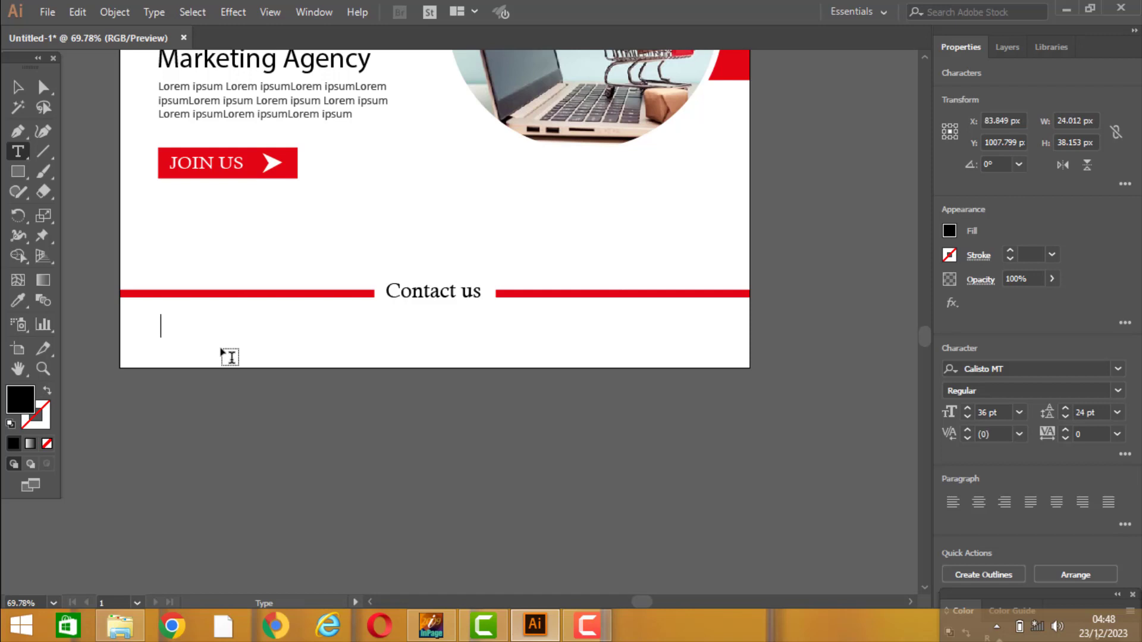
type("+2")
type("9878 ")
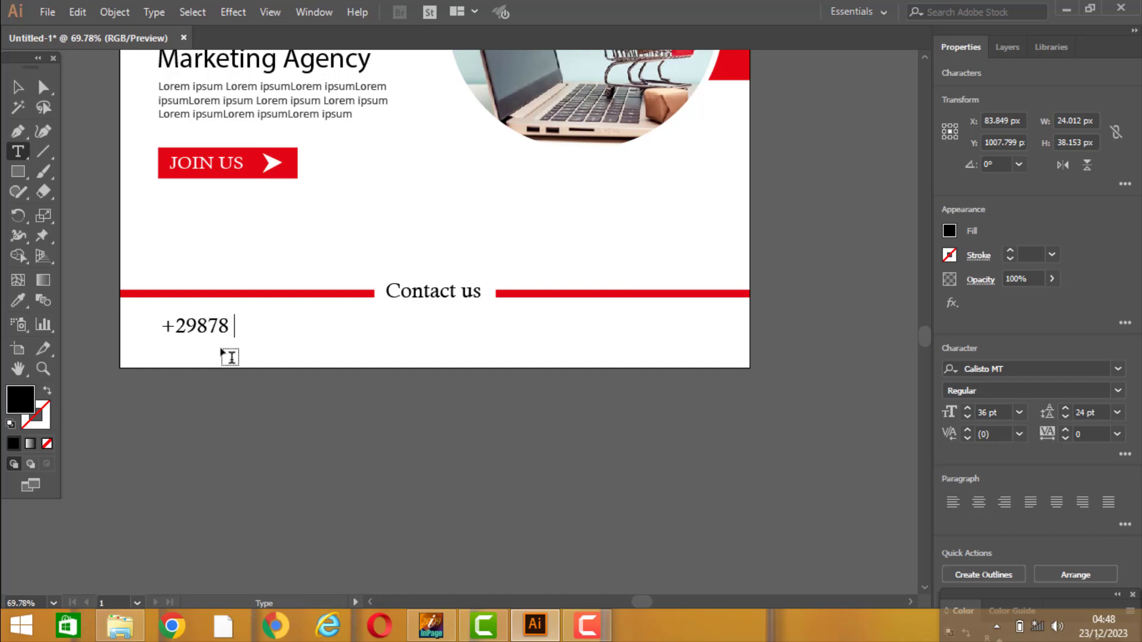
type("88y76")
key("BackSpace")
key("BackSpace")
key("BackSpace")
key("BackSpace")
type("87979")
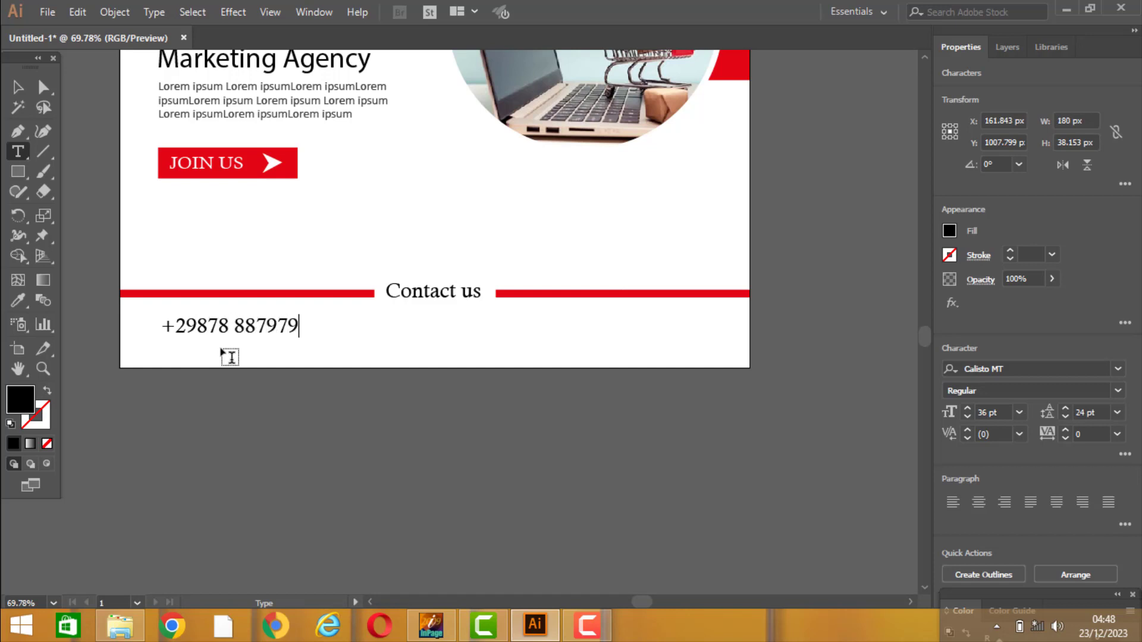
Step: Nudge the phone number down and left and set its font size to 32 pt
left_click(23, 87)
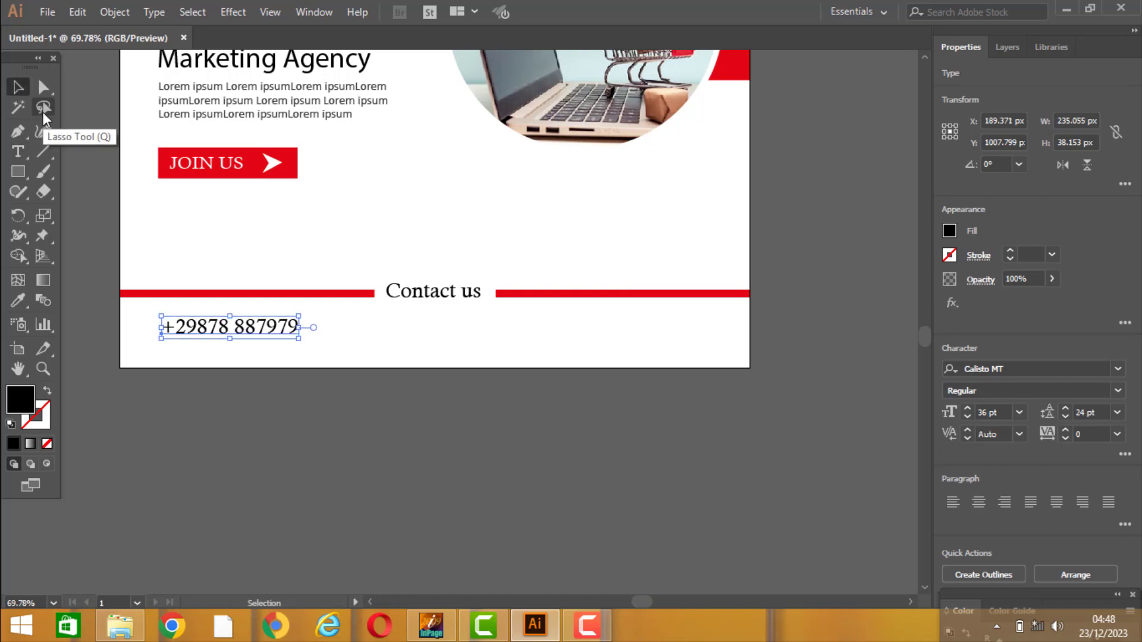
key("Down")
key("Down")
key("Down")
key("Down")
key("Down")
key("Down")
key("Down")
key("Down")
key("Down")
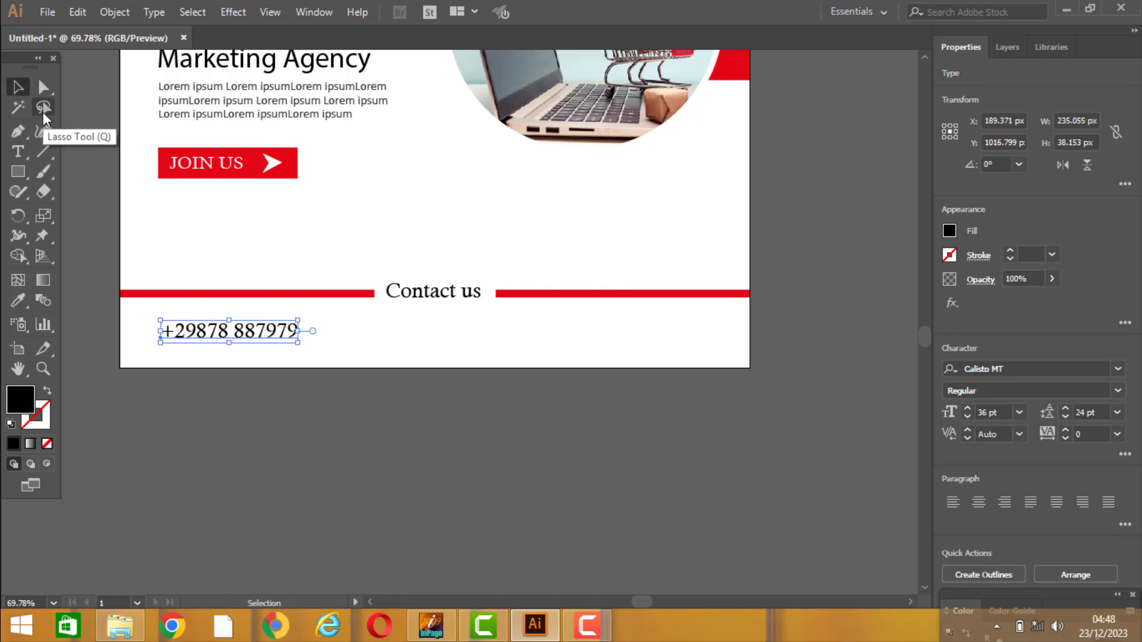
key("Left")
key("Down")
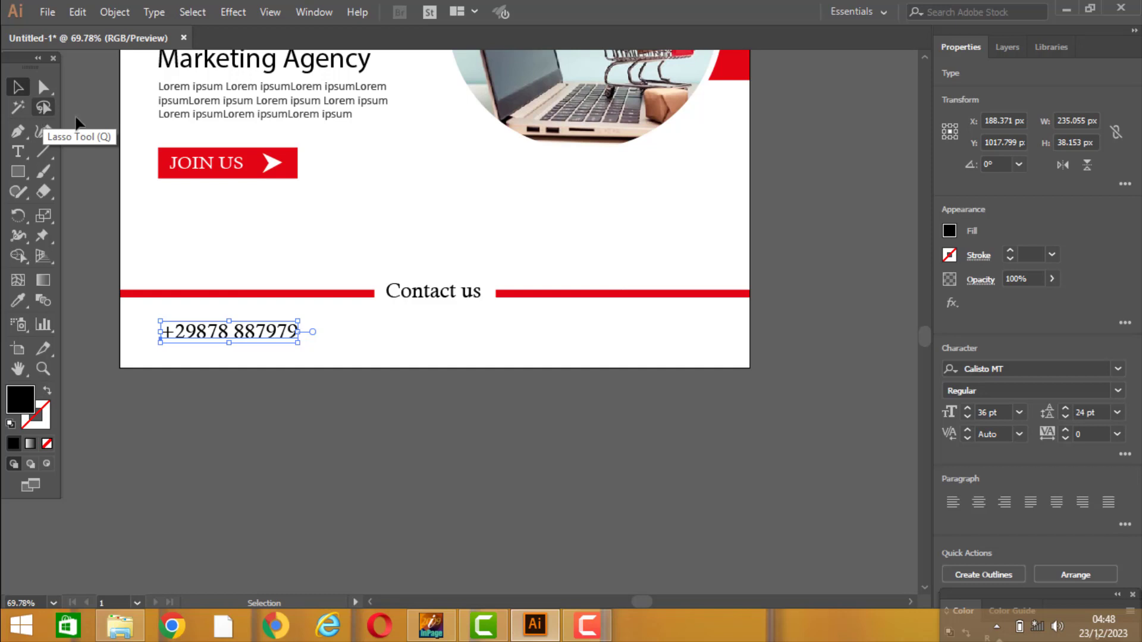
left_click(1001, 411)
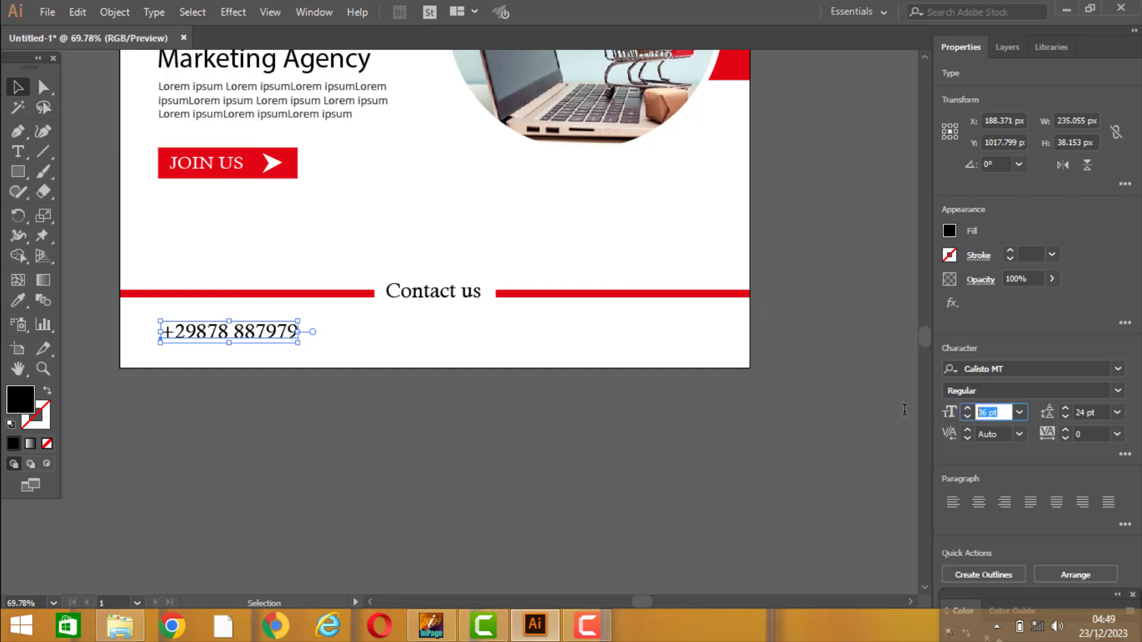
type("32")
key("Return")
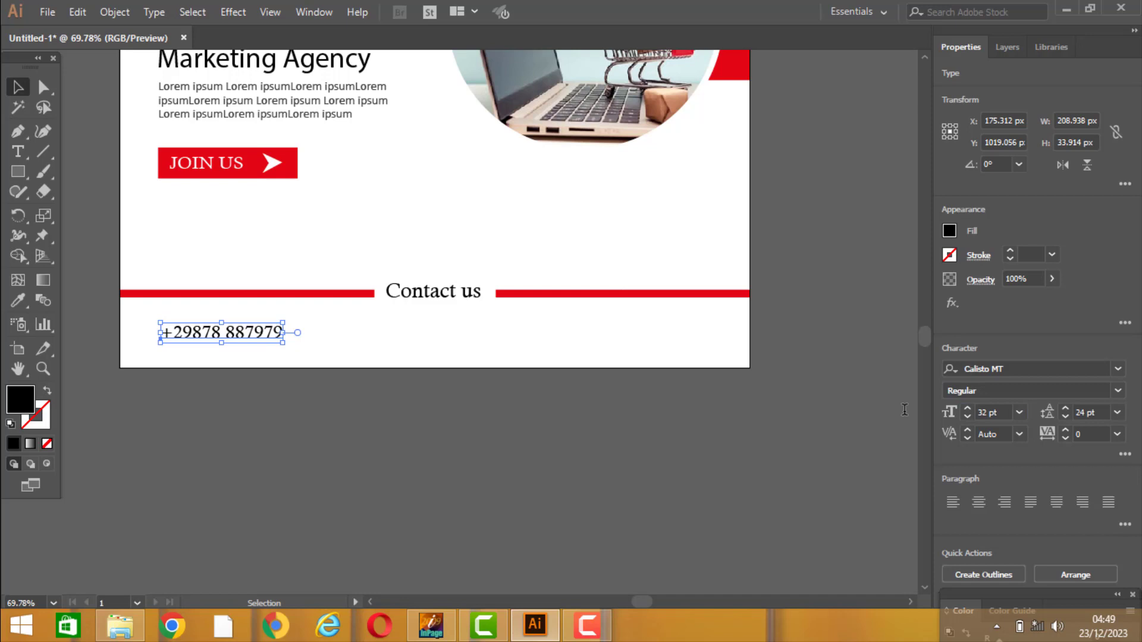
Step: Paste a copy of the phone number in place and move it to the footer's right side
left_click(77, 12)
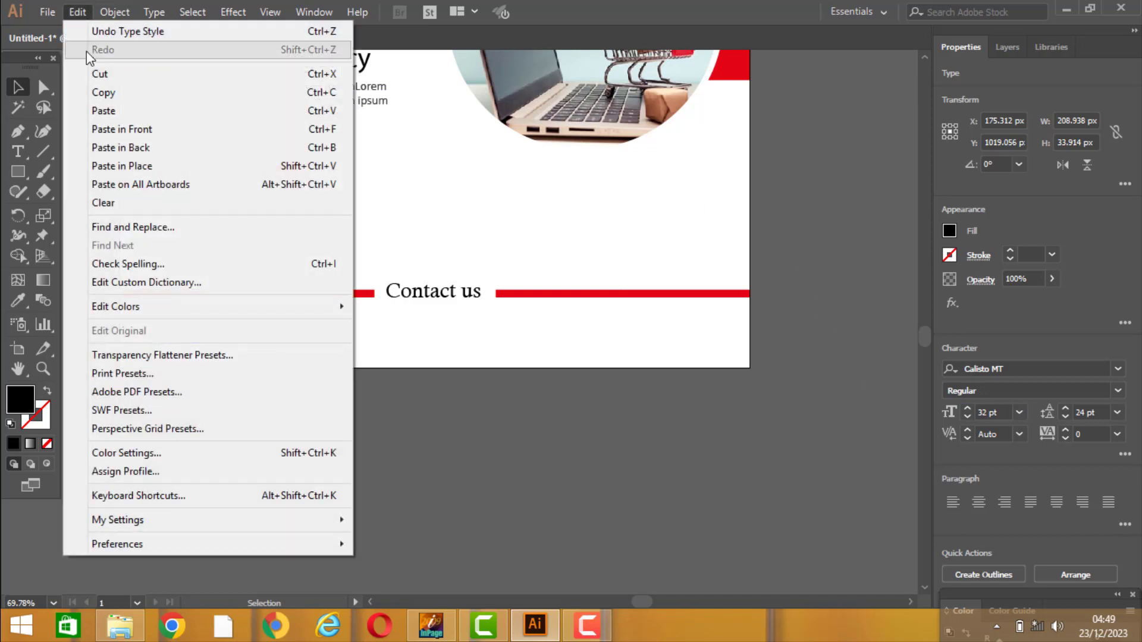
left_click(76, 17)
left_click(76, 17)
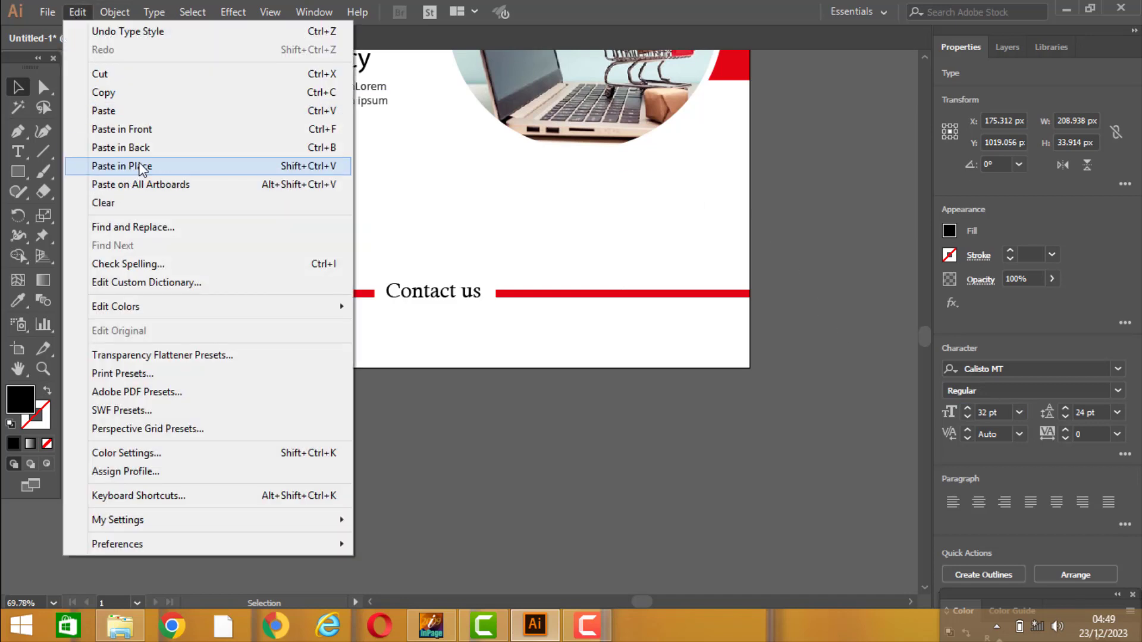
left_click(125, 166)
left_click_drag(257, 331, 656, 331)
double_click(657, 331)
key("ctrl+a")
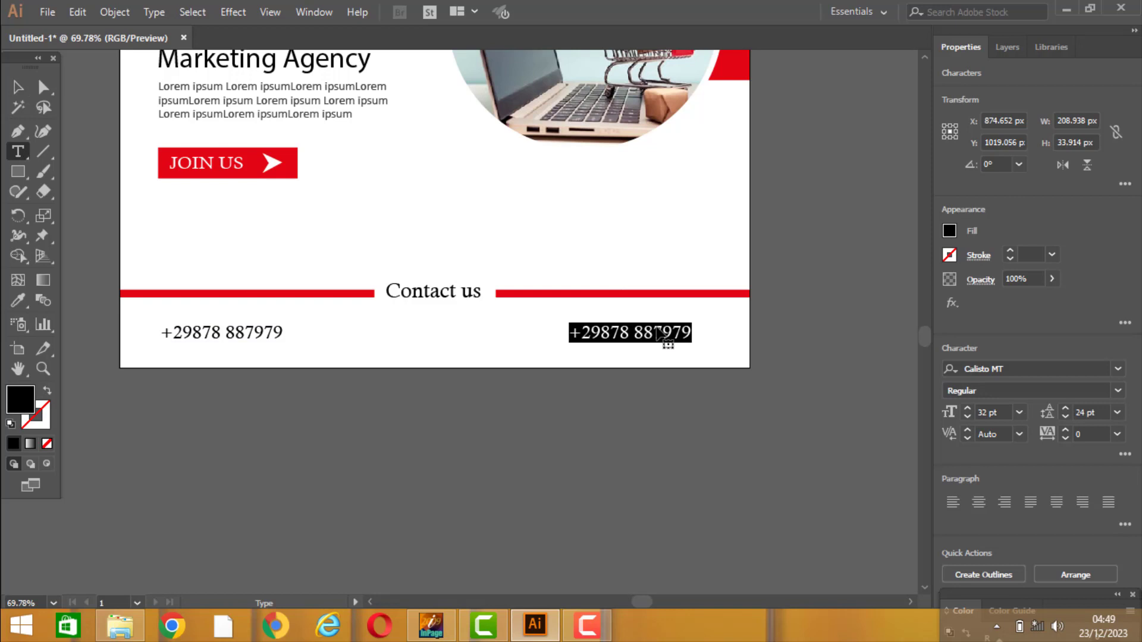
type("www.ab")
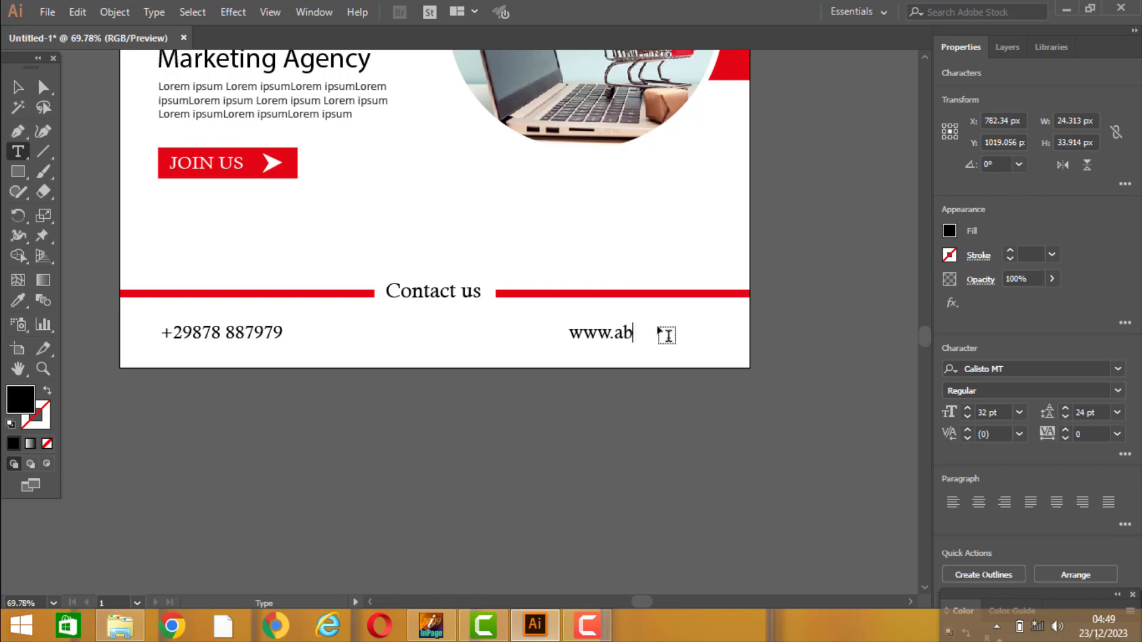
type("dlidoin")
type(".comk")
key("BackSpace")
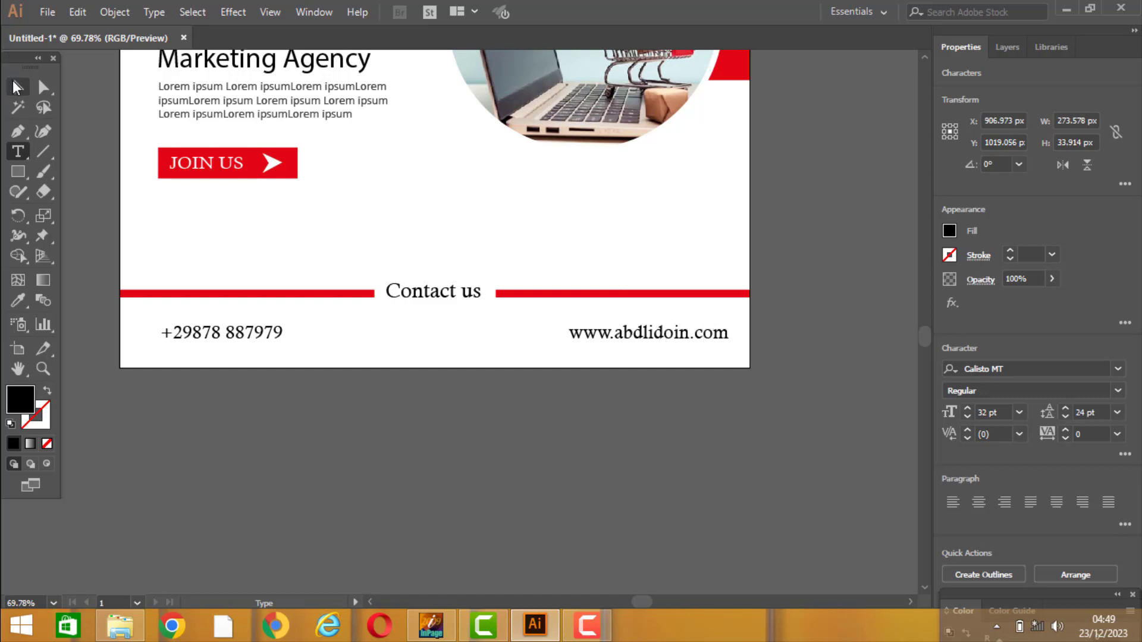
left_click(17, 87)
key("Left")
key("Left")
key("Left")
key("Left")
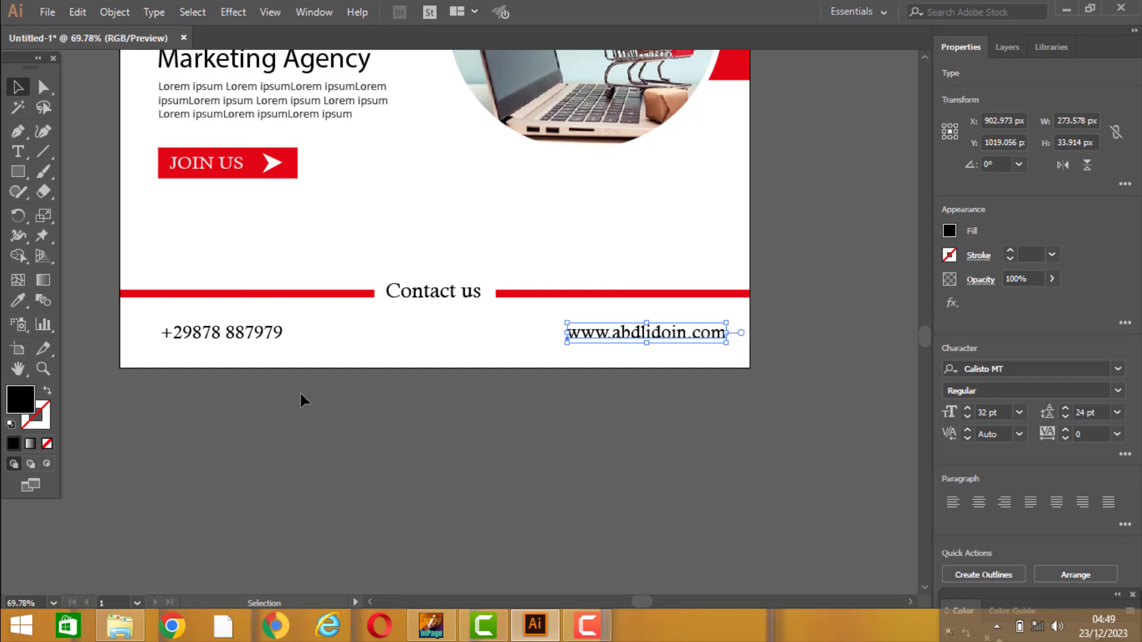
left_click(321, 424)
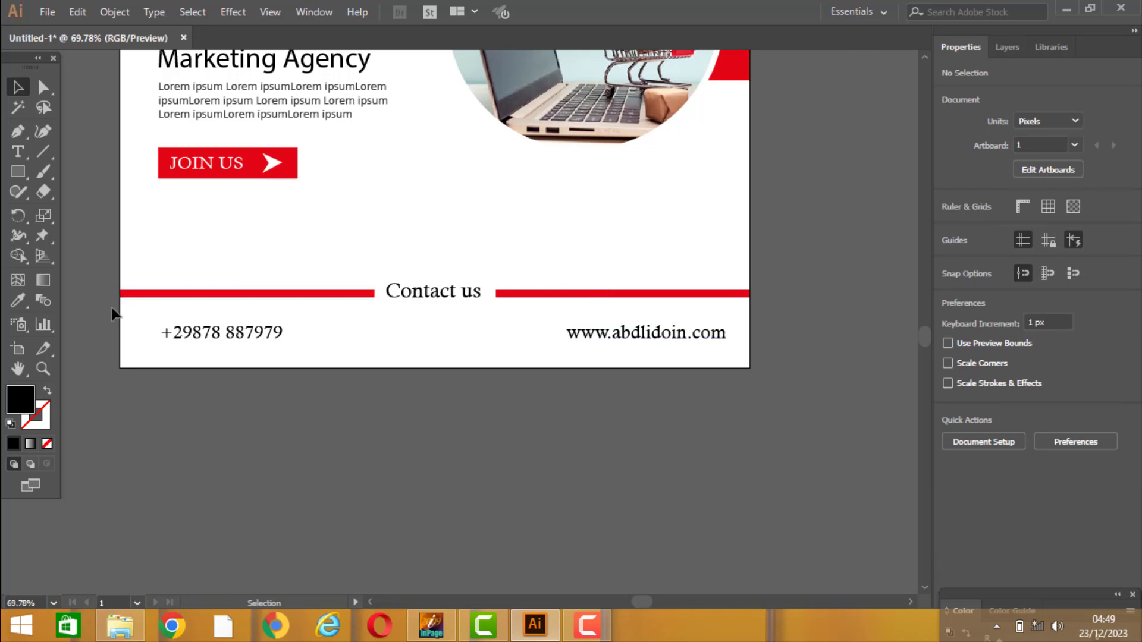
Step: Zoom in and draw a red-filled circle left of the phone number
left_click(49, 373)
left_click_drag(109, 289, 238, 381)
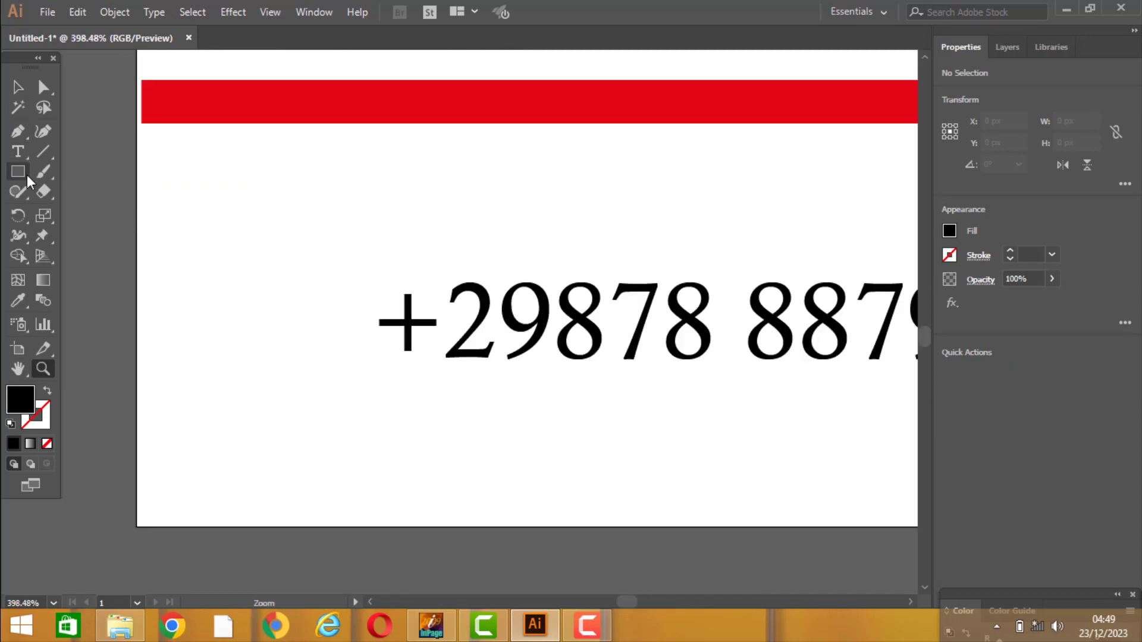
left_click_drag(27, 176, 78, 208)
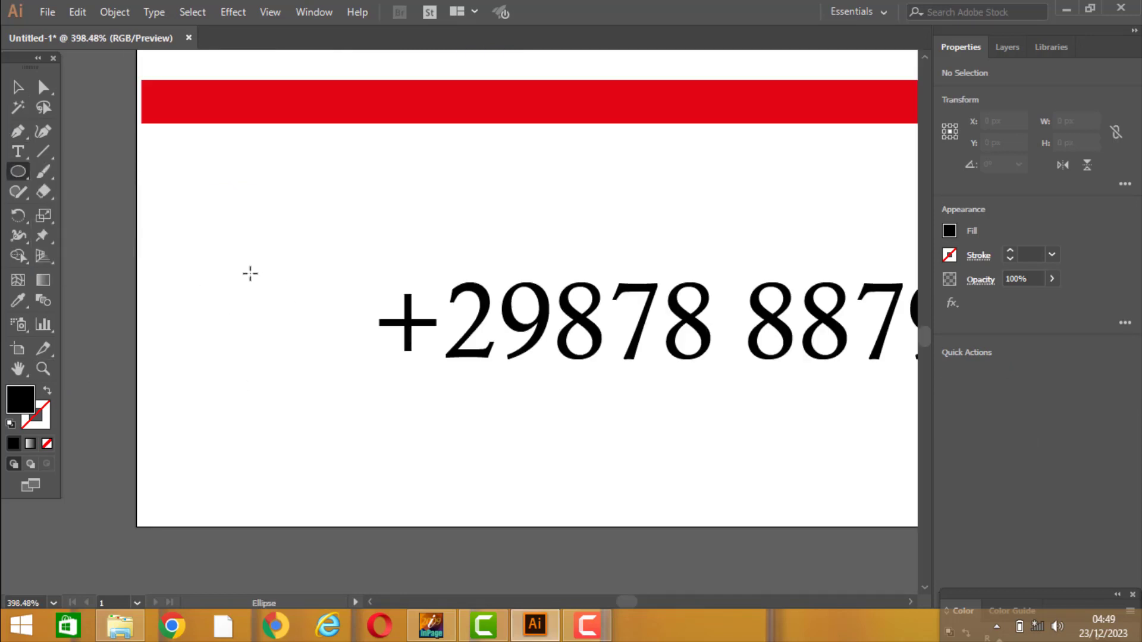
left_click_drag(251, 273, 364, 389)
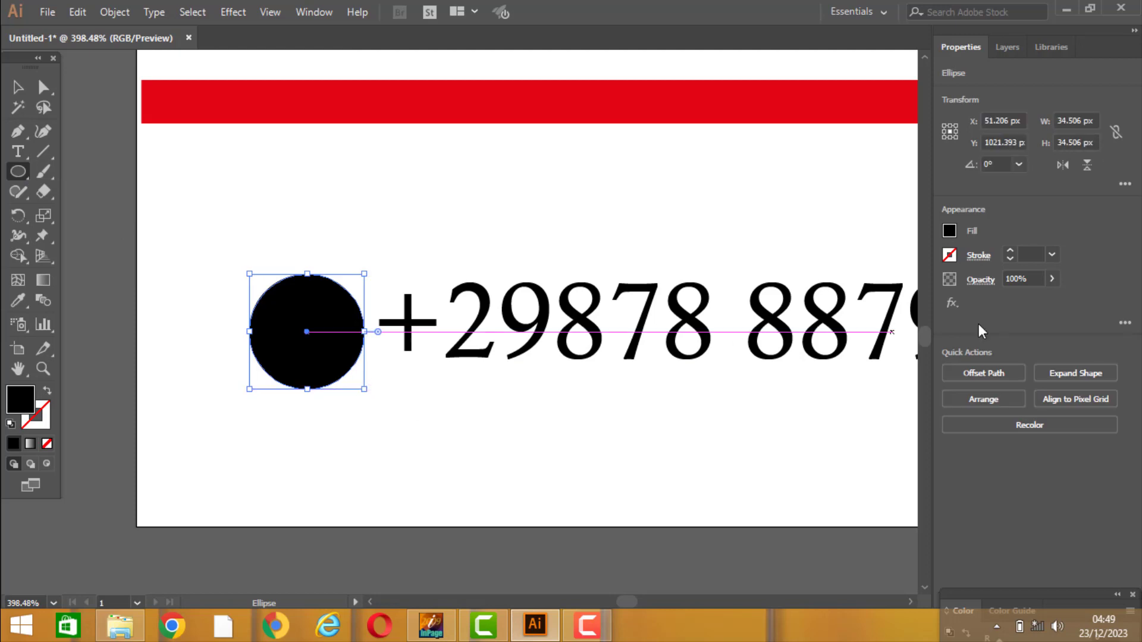
left_click(950, 231)
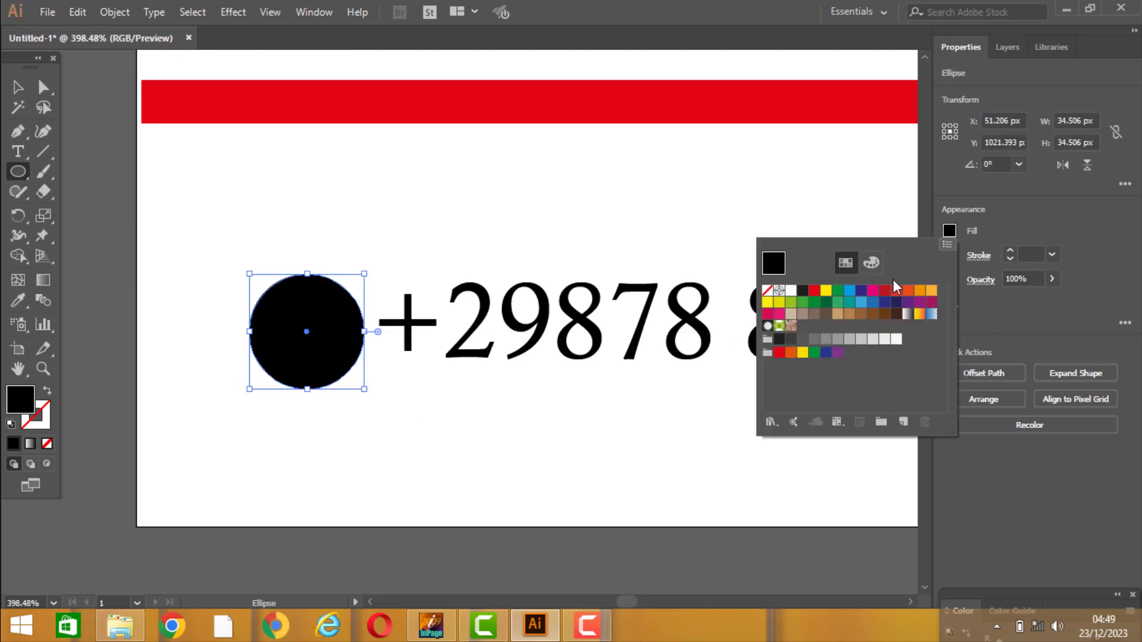
left_click(814, 292)
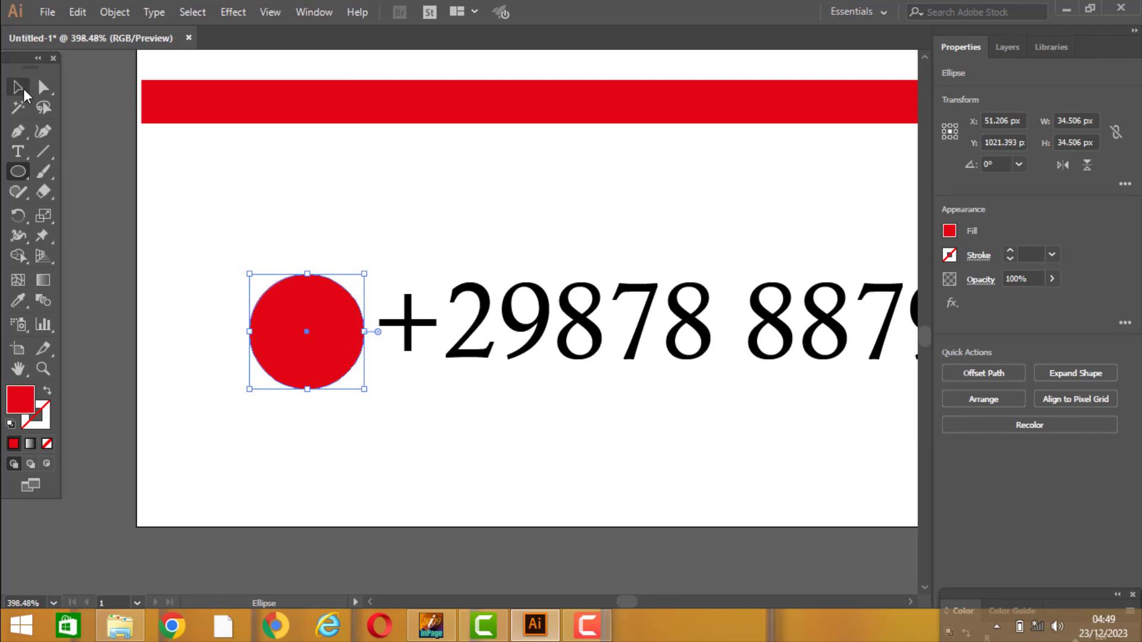
Step: Align the red circle beside the phone number and zoom back out to 100%
left_click(23, 91)
left_click_drag(327, 358, 319, 355)
scroll(319, 355, "down", 2)
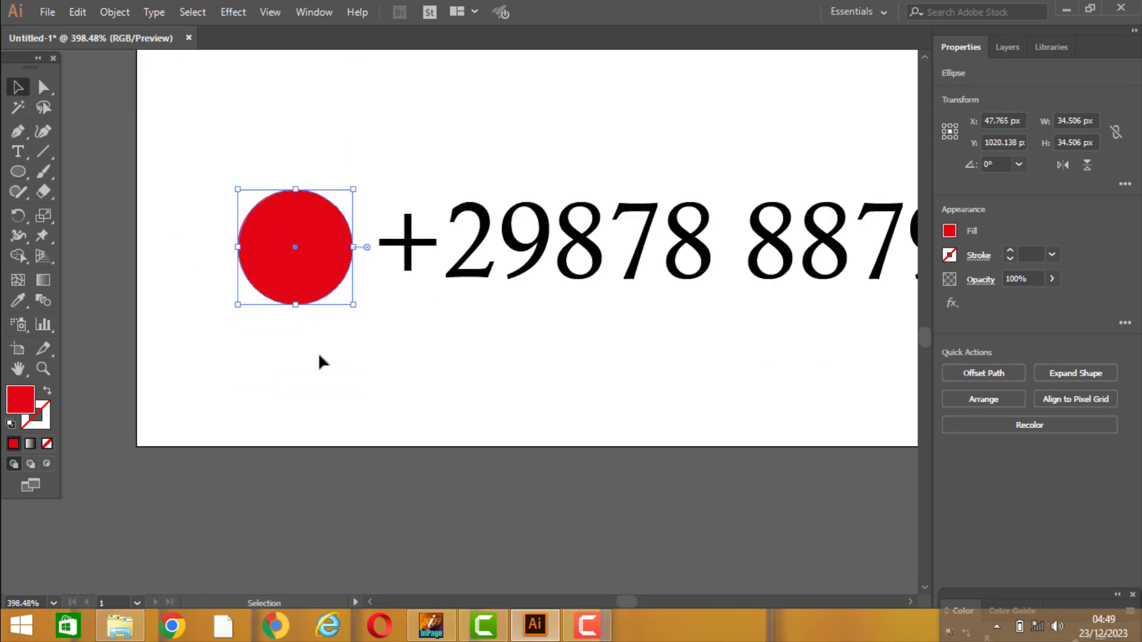
key("a")
key("ctrl+minus")
key("ctrl+minus")
key("ctrl+minus")
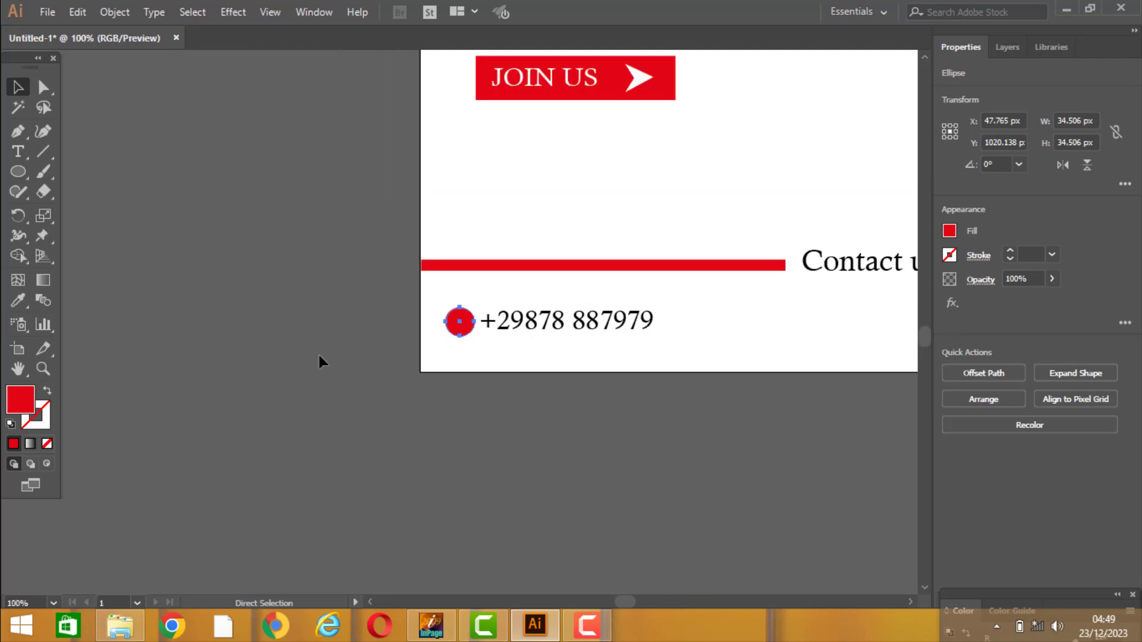
key("ctrl+minus")
Step: Copy the red circle, paste it in place, and move the copy beside the website text
key("v")
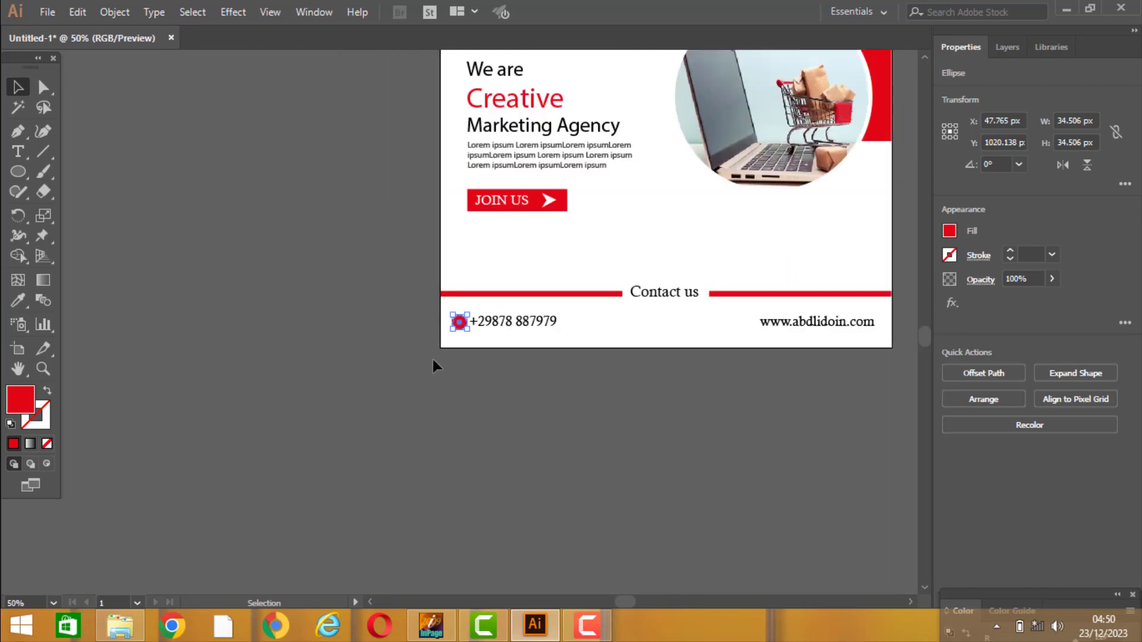
left_click(78, 13)
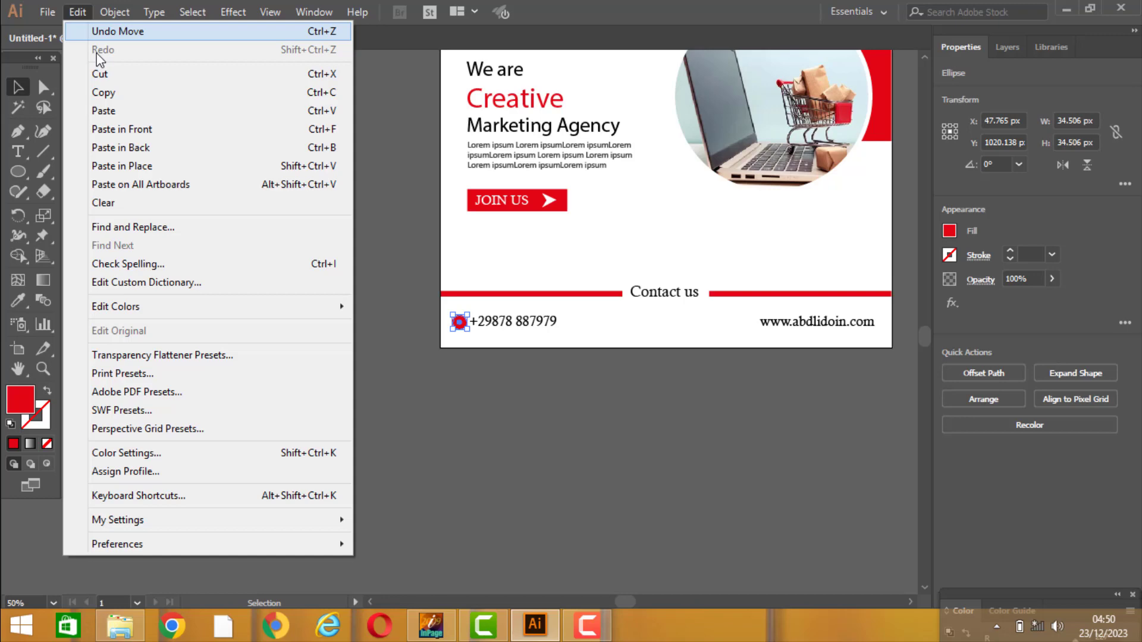
left_click(108, 93)
left_click(76, 13)
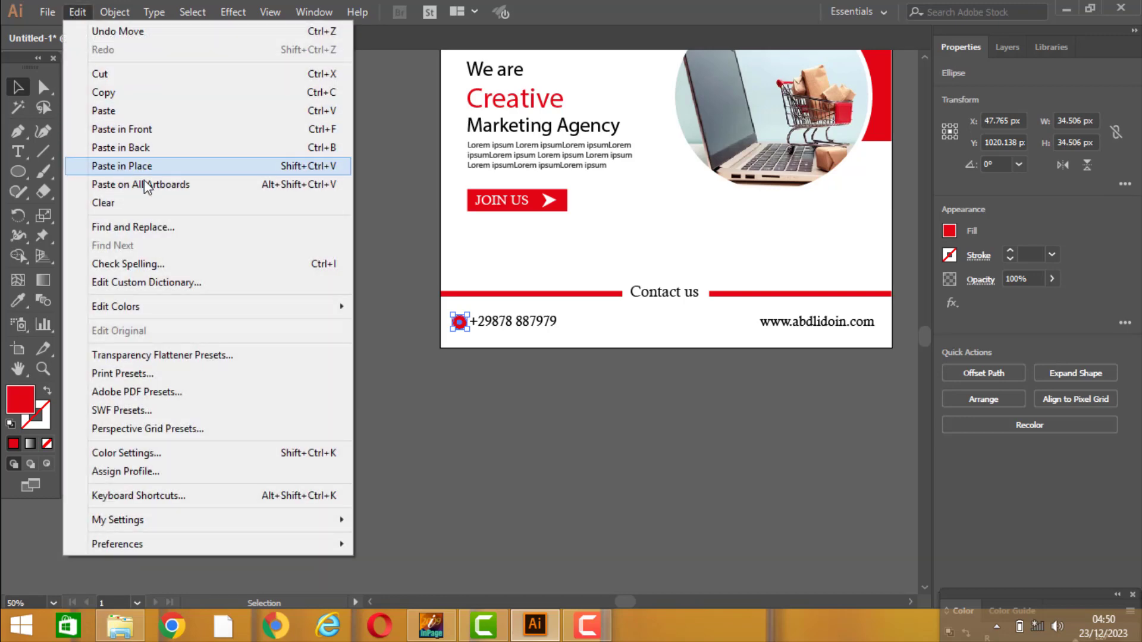
left_click(122, 166)
left_click_drag(461, 324, 751, 325)
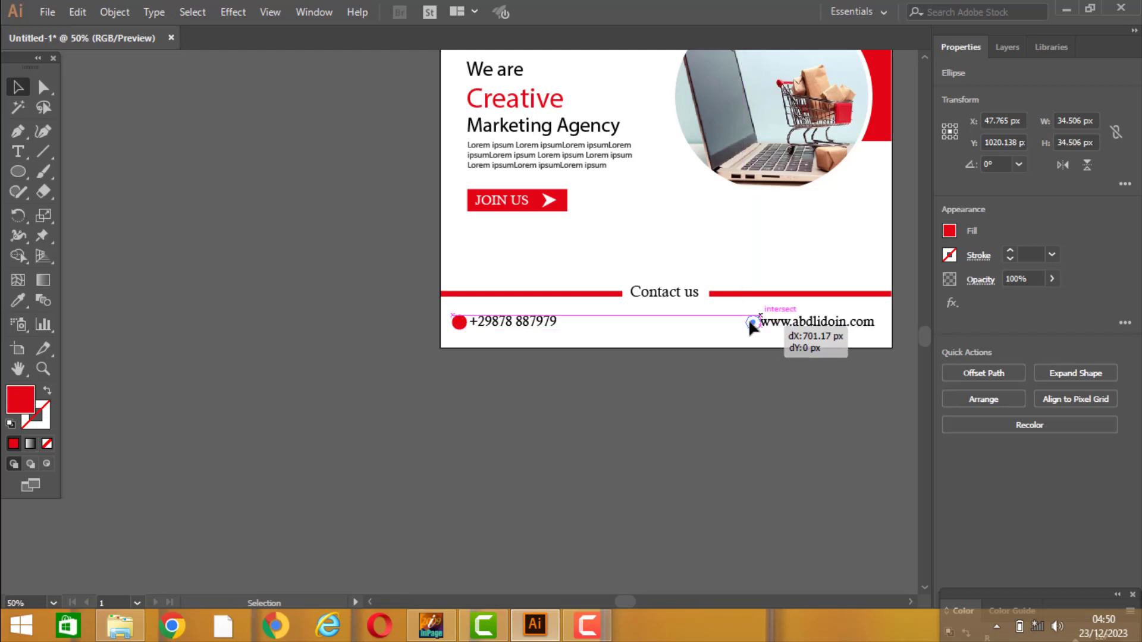
left_click_drag(750, 326, 750, 325)
Step: Select the website text and scroll up to review the layout
left_click(767, 390)
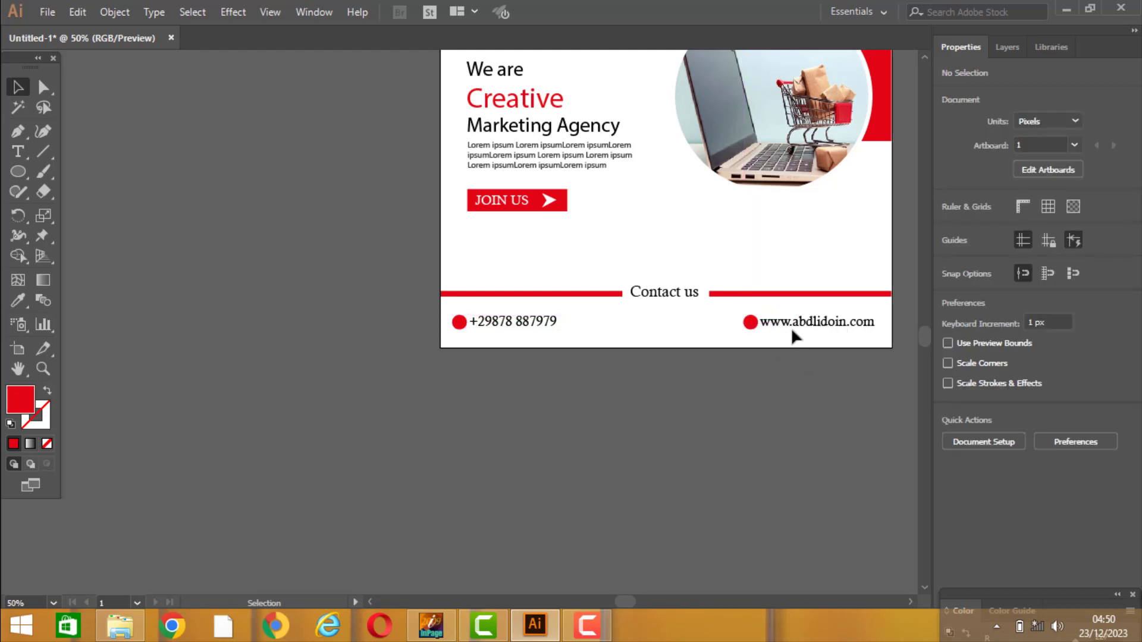
left_click(845, 323)
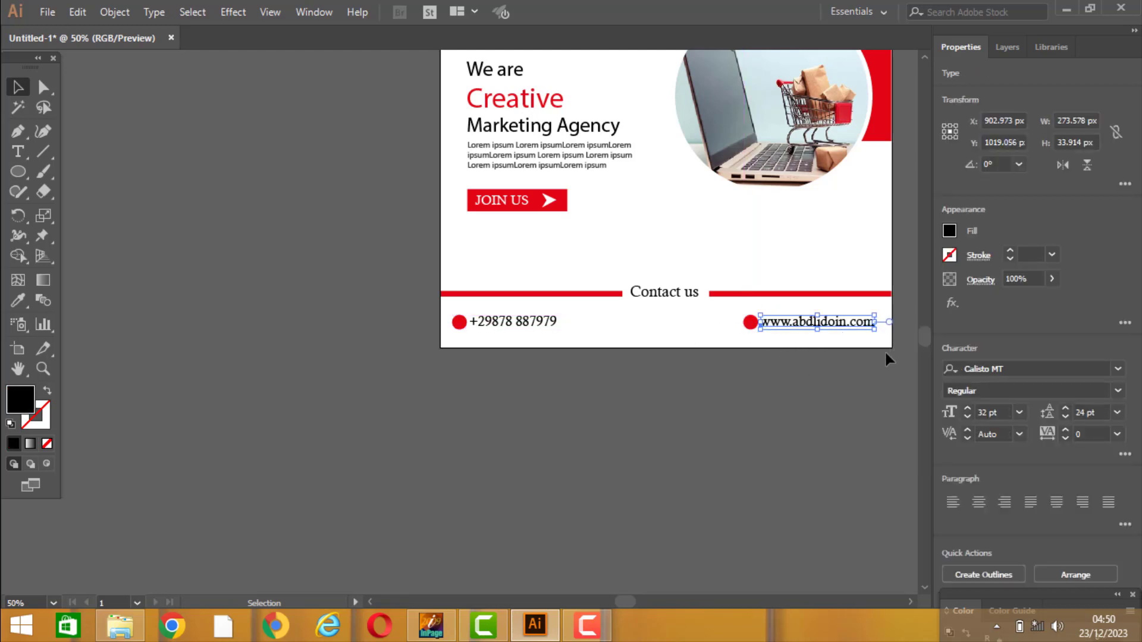
scroll(847, 430, "up", 2)
scroll(844, 426, "up", 1)
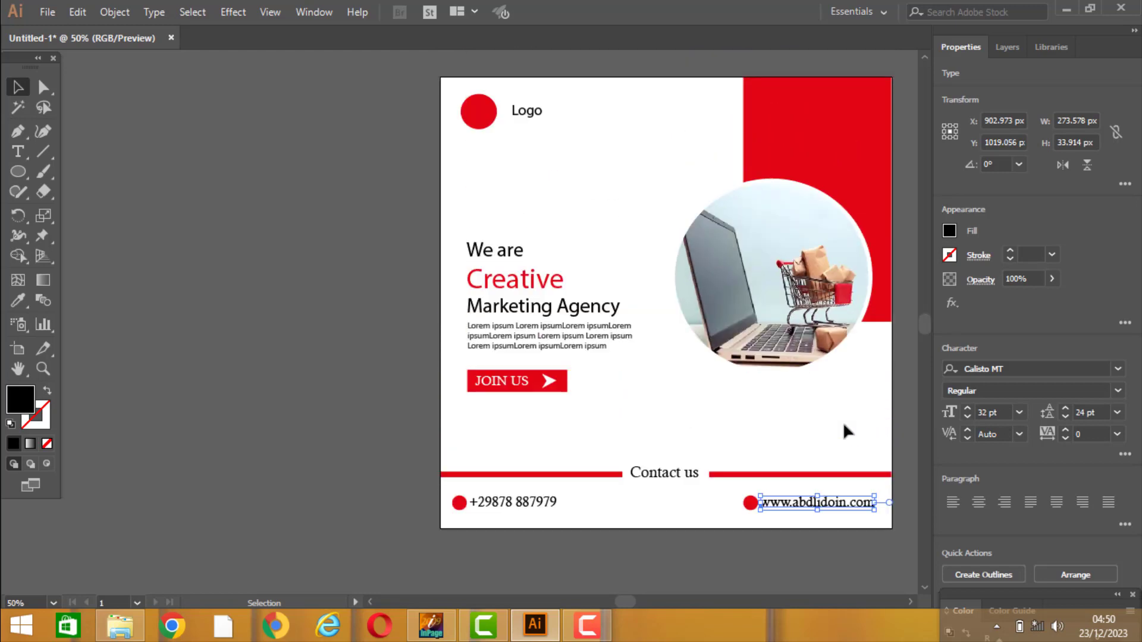
left_click(909, 600)
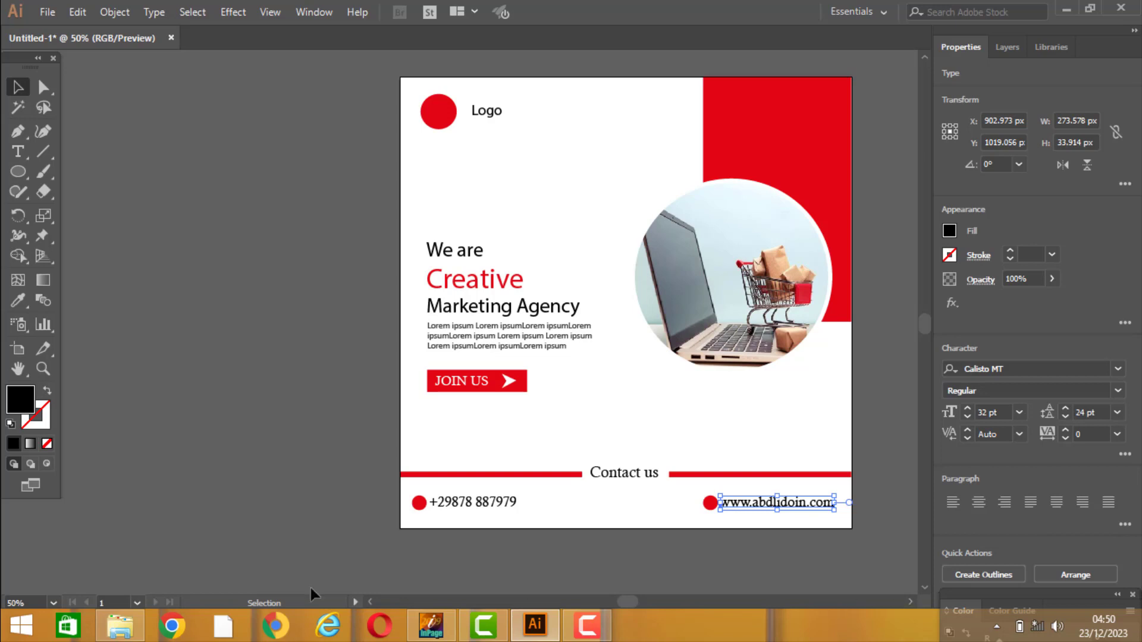
Step: Move the JOIN US button slightly lower and select the Lorem ipsum paragraph
left_click_drag(378, 358, 598, 407)
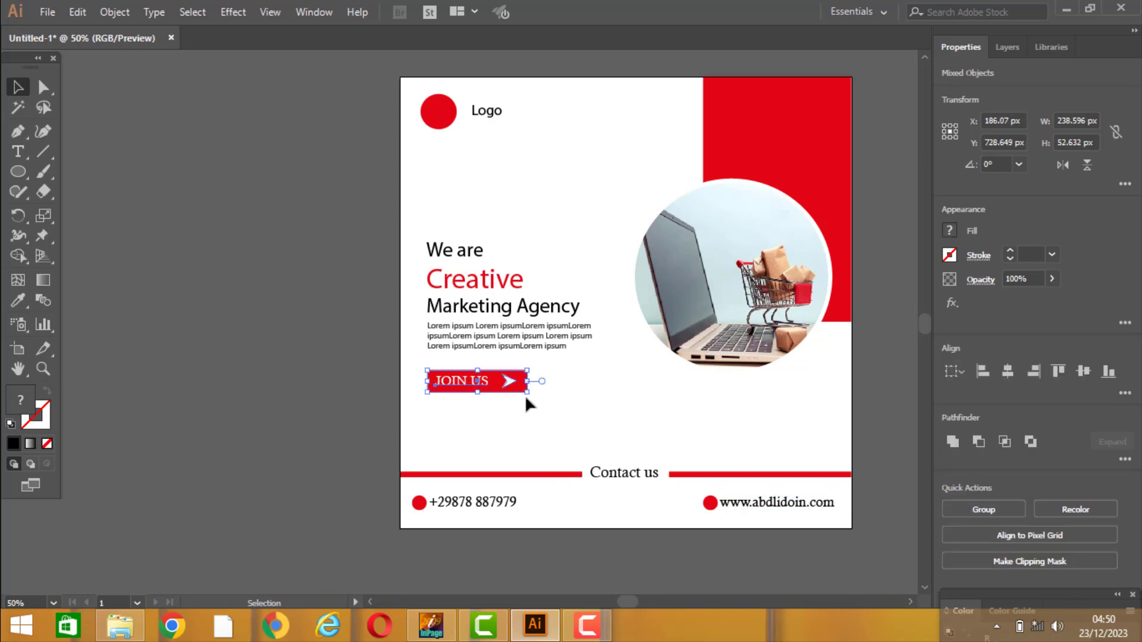
left_click_drag(517, 387, 515, 403)
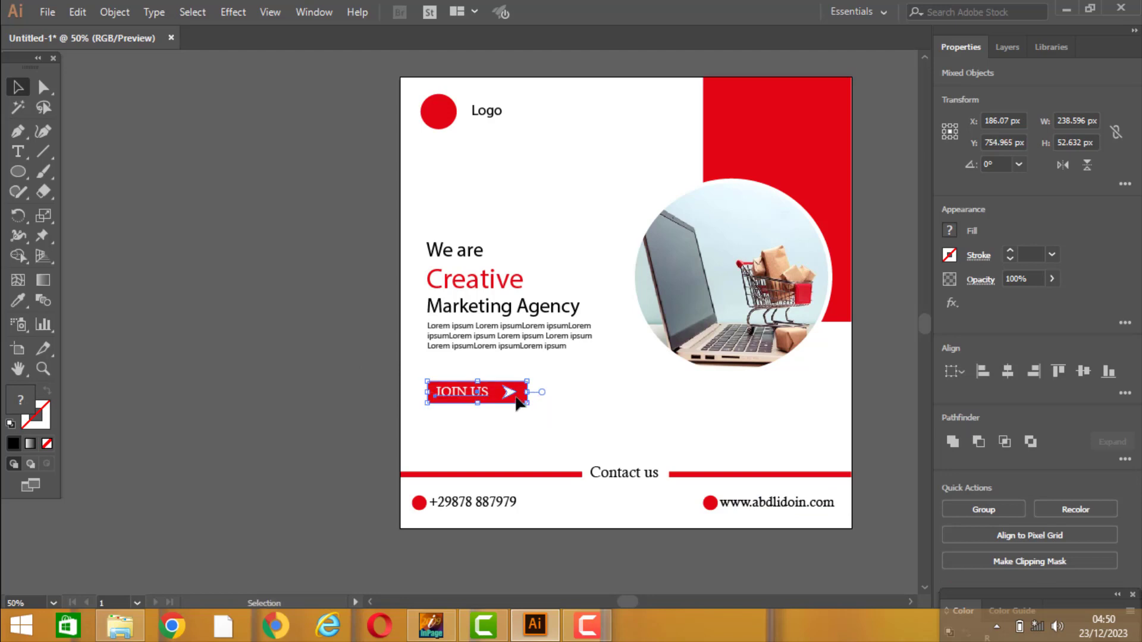
left_click(552, 350)
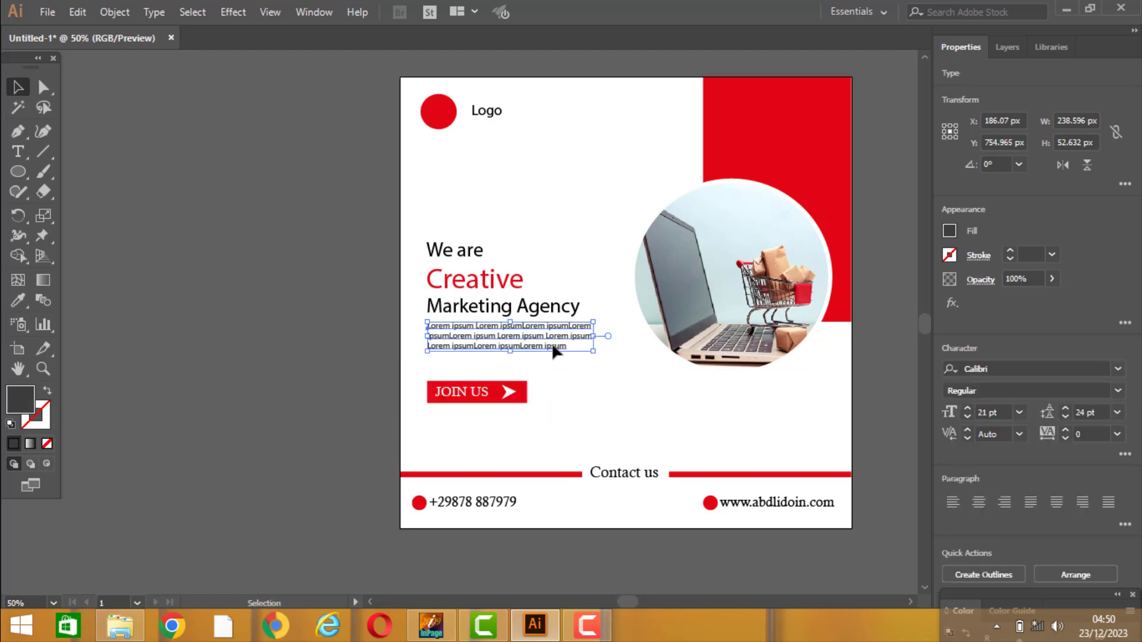
Step: Set the paragraph's leading to 27 pt and nudge it down and left
left_click(1117, 412)
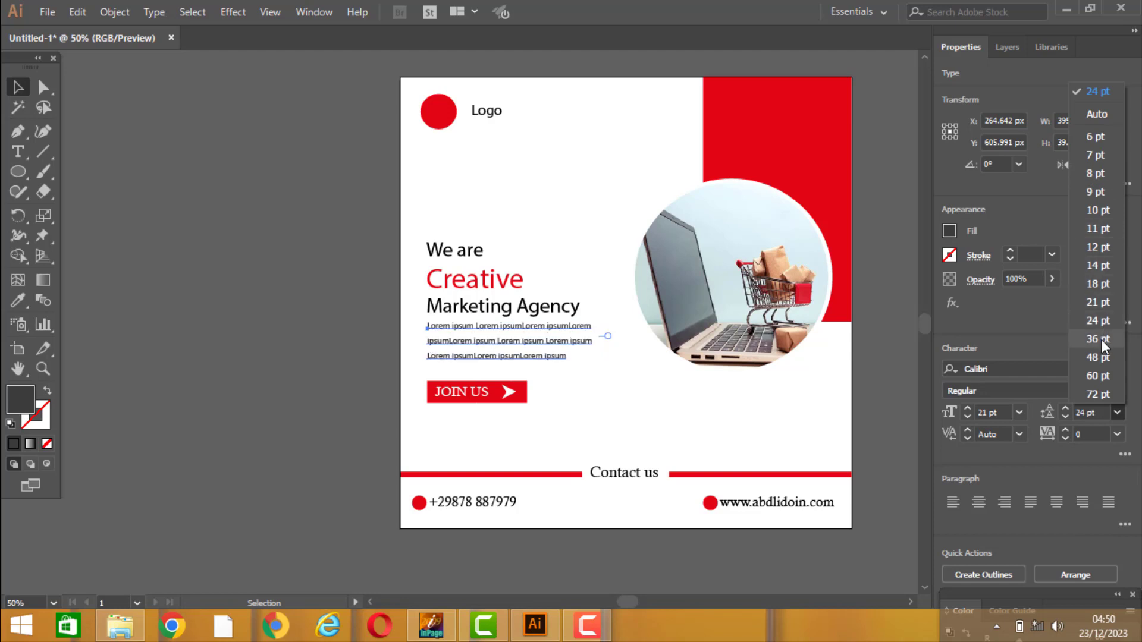
left_click(1090, 422)
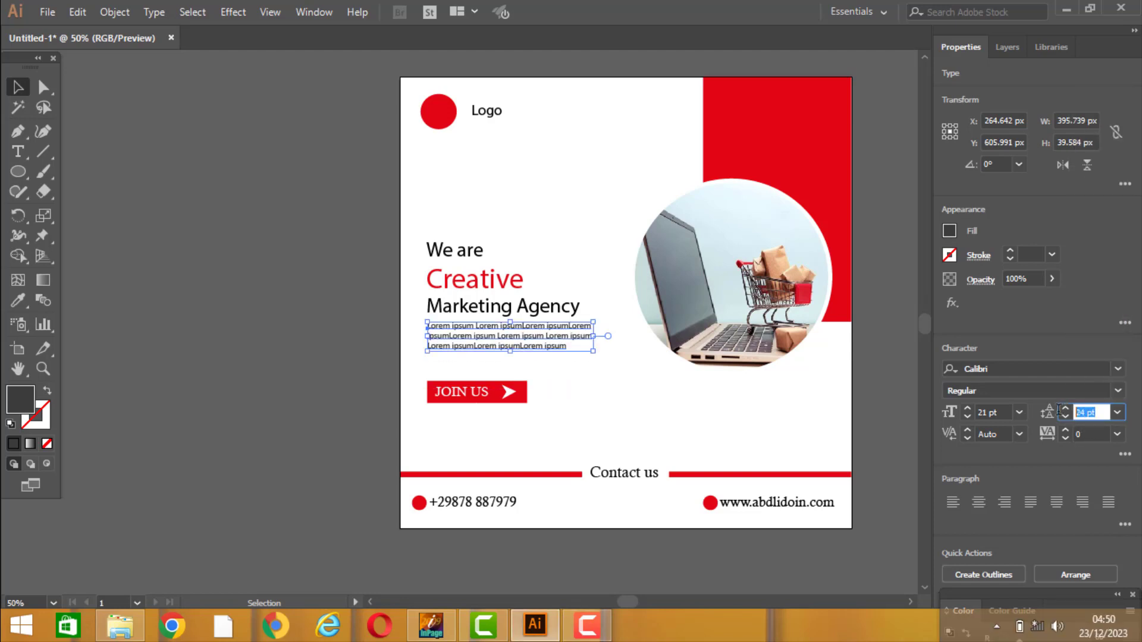
type("27")
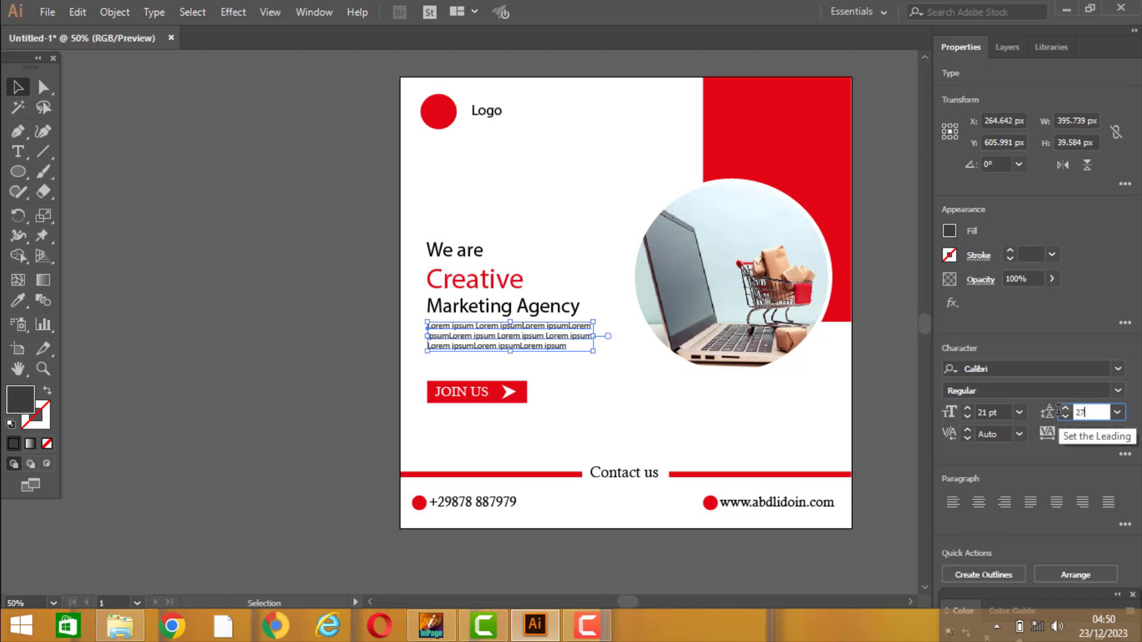
key("Return")
key("Down")
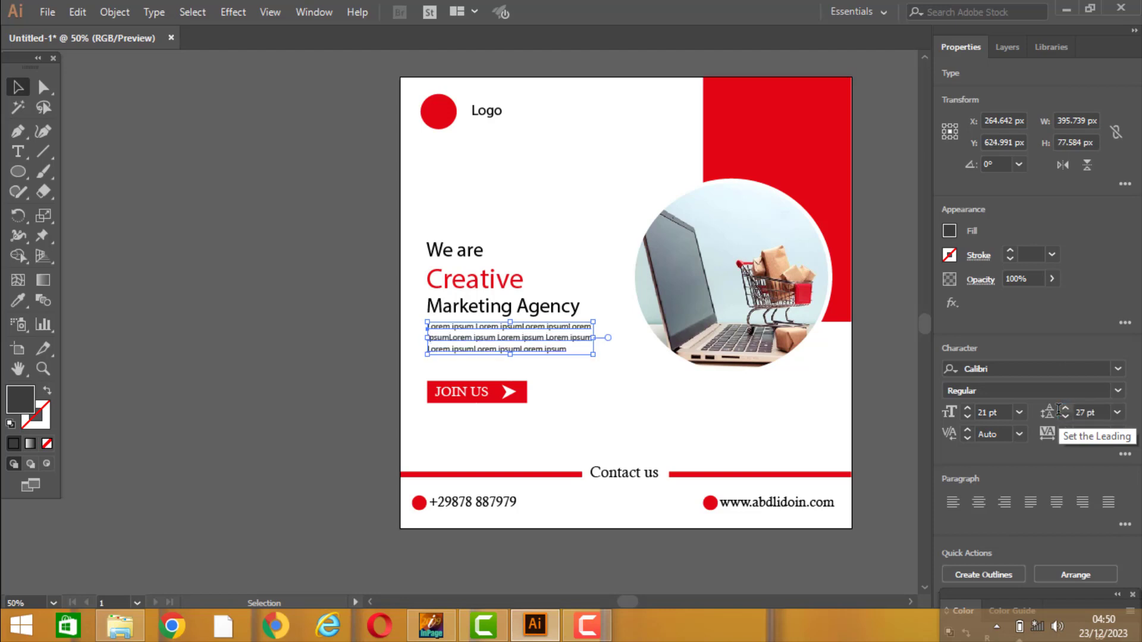
key("Down")
key("Down")
key("Down")
key("Down")
key("Down")
key("Left")
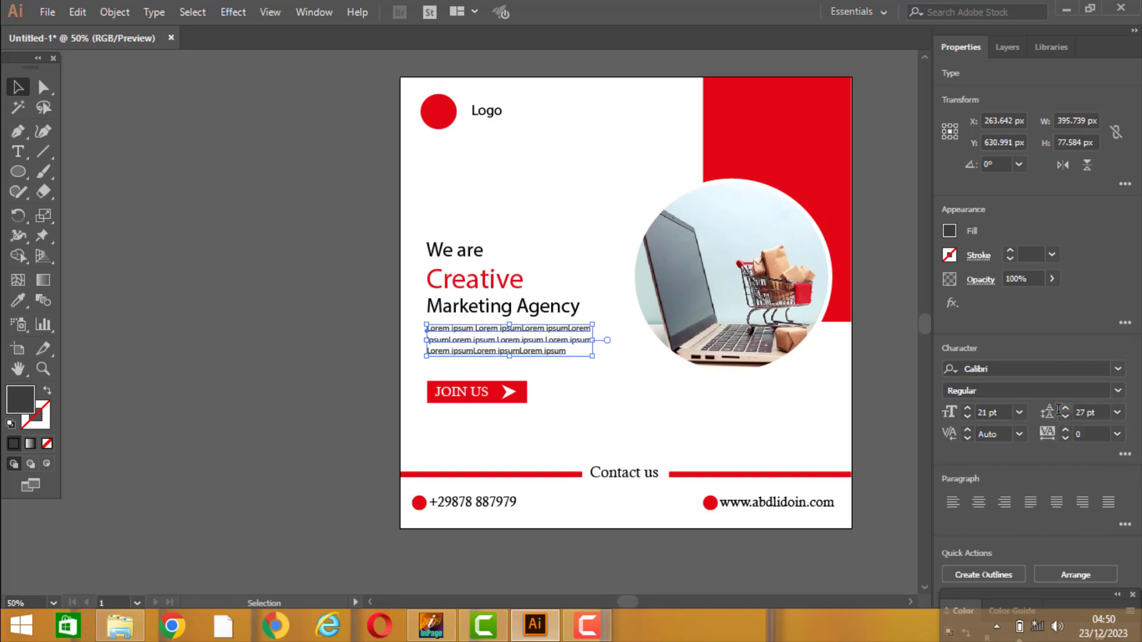
left_click(518, 281)
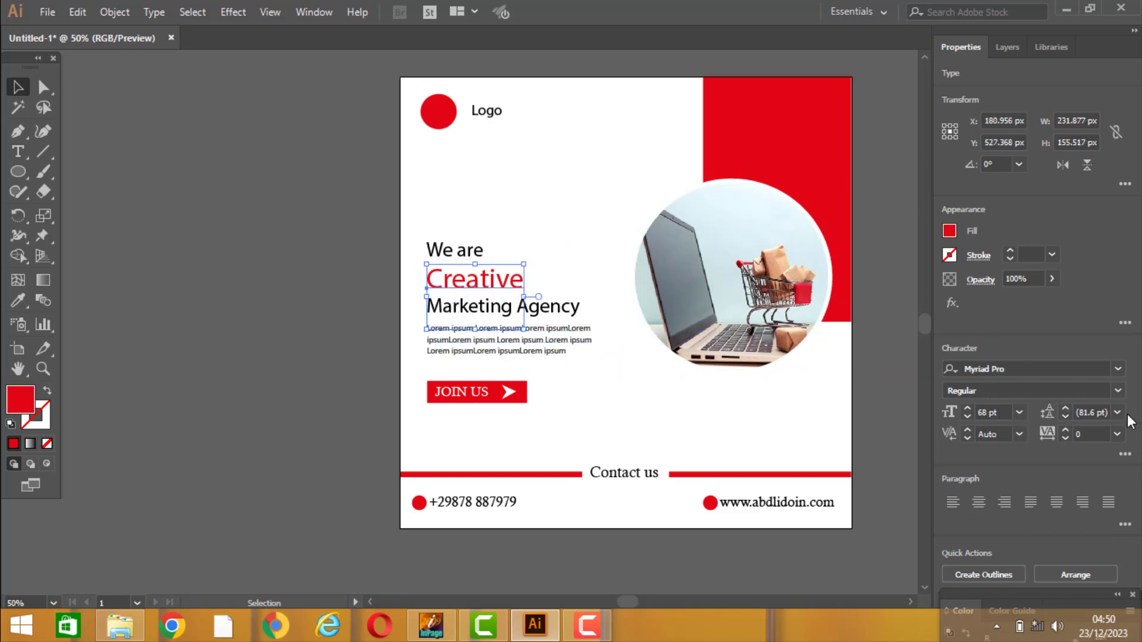
left_click(1021, 434)
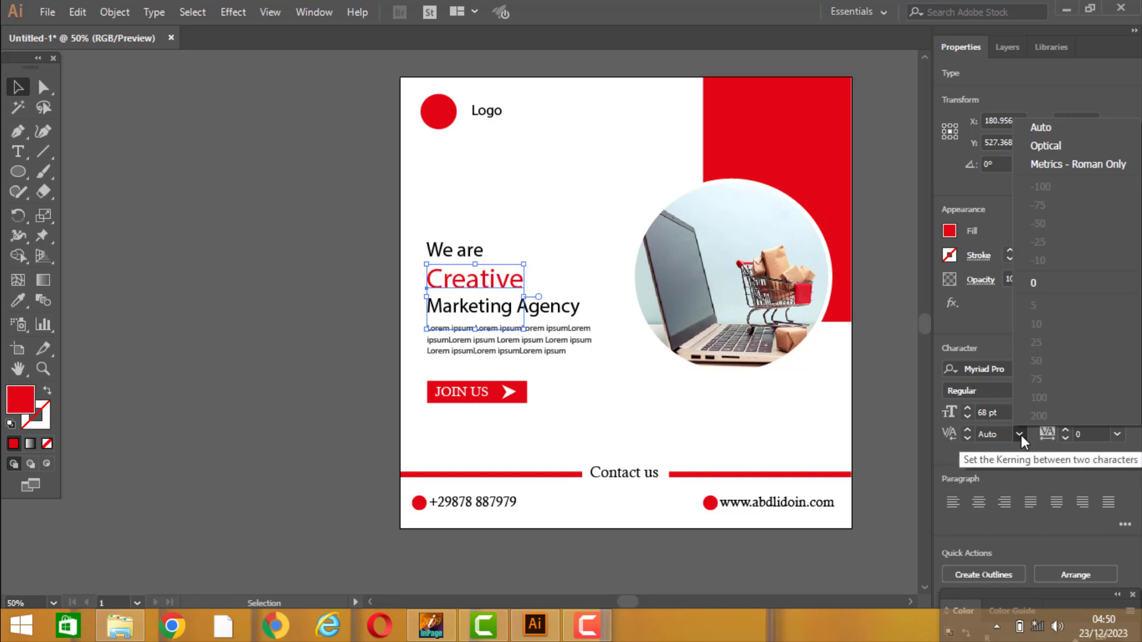
left_click(1020, 434)
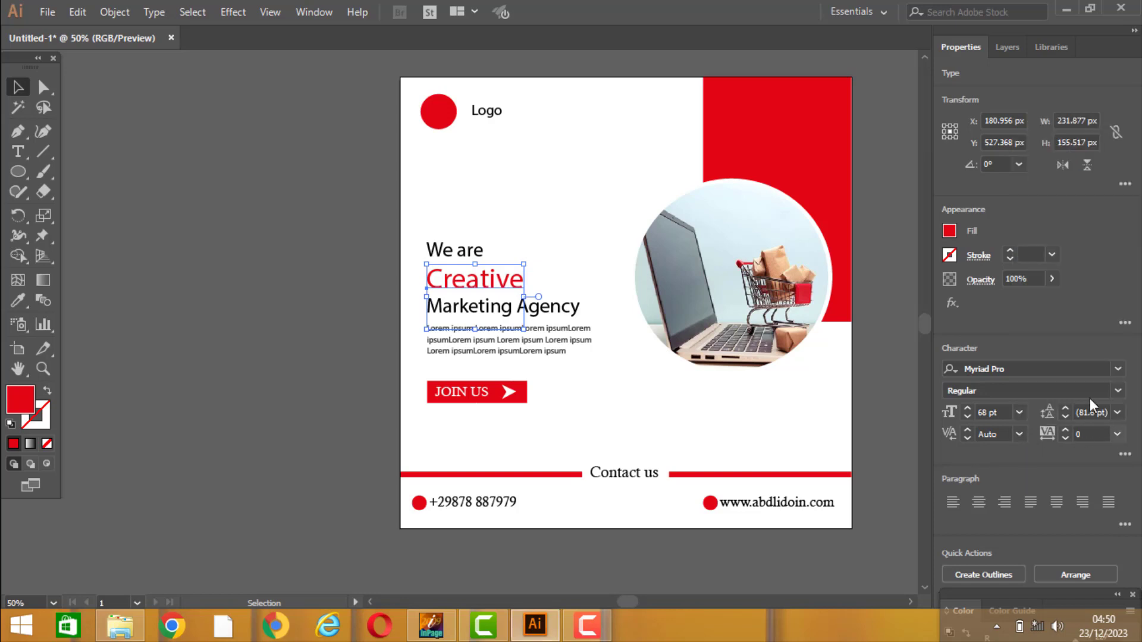
left_click(523, 218)
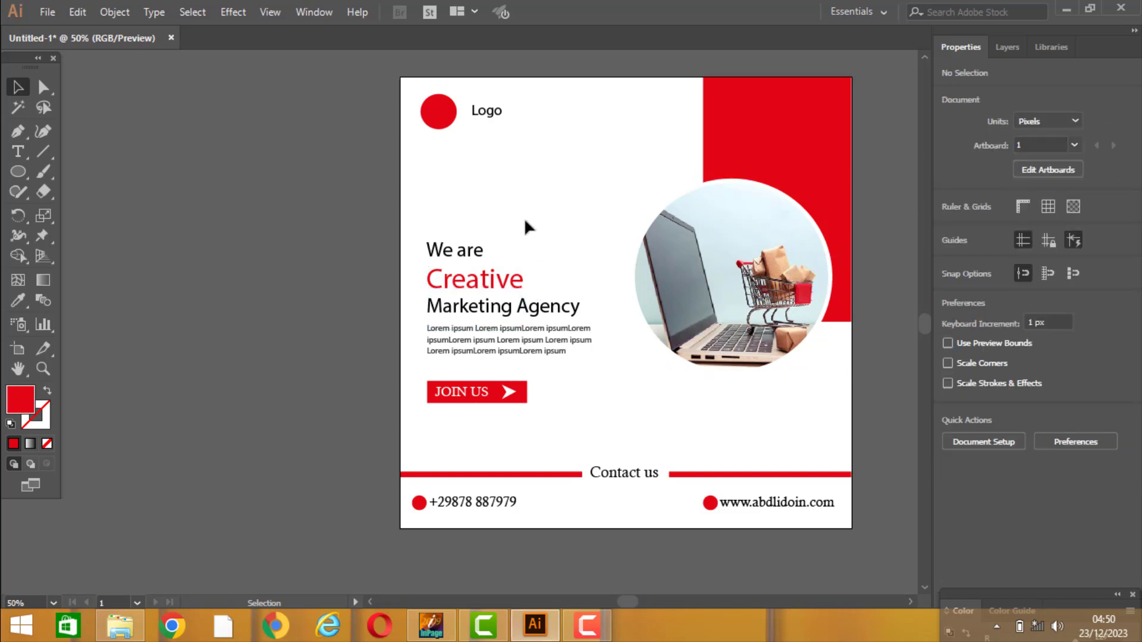
left_click(680, 242)
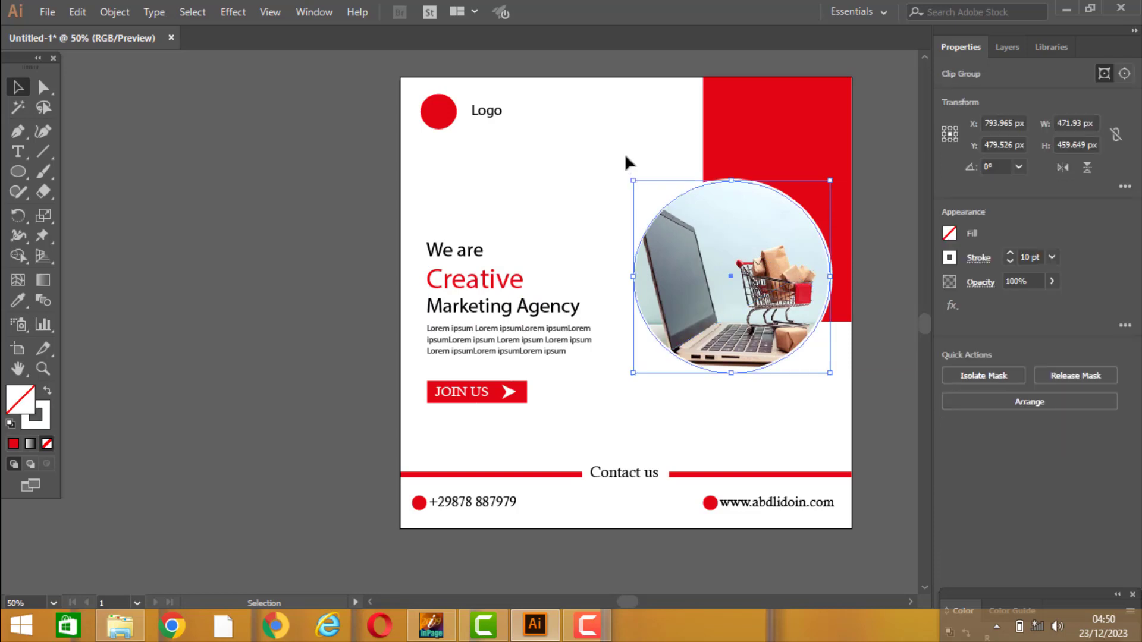
left_click(879, 421)
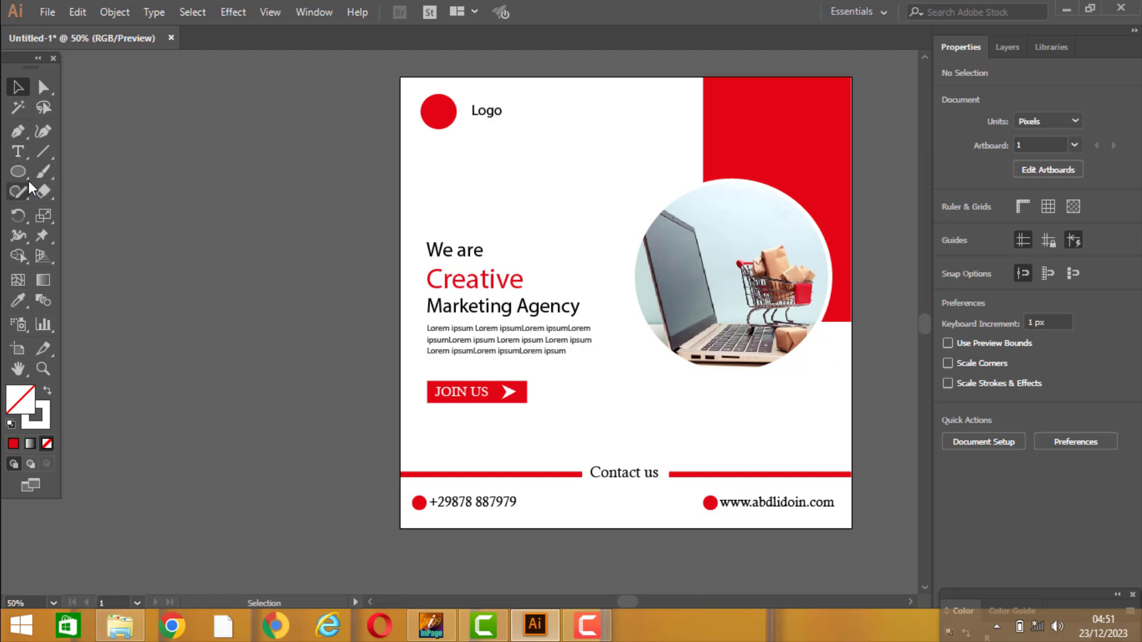
Step: Draw a thin light grey bar beneath the circular photo
left_click_drag(28, 180, 77, 166)
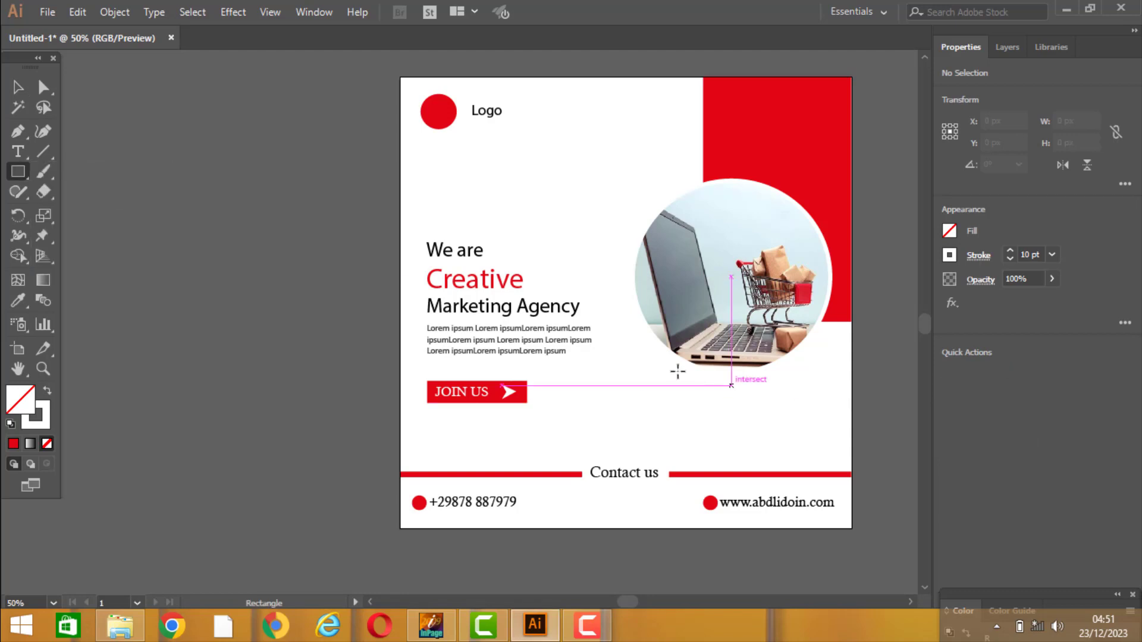
mouse_move(653, 399)
left_mouse_down()
mouse_move(843, 446)
mouse_move(864, 416)
left_mouse_up()
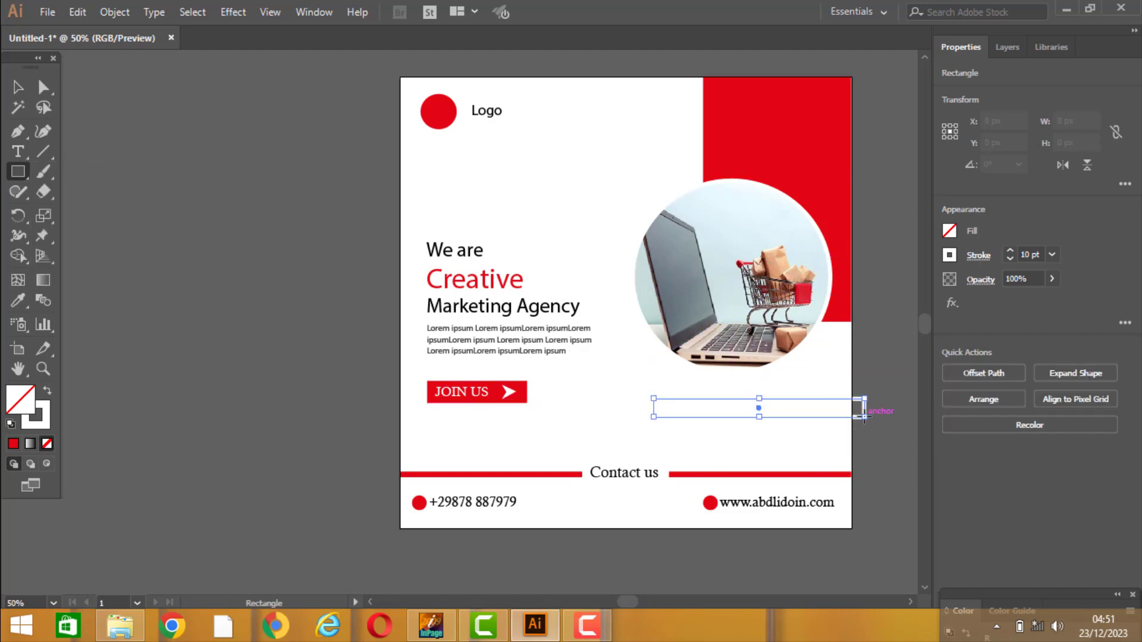
left_click(951, 230)
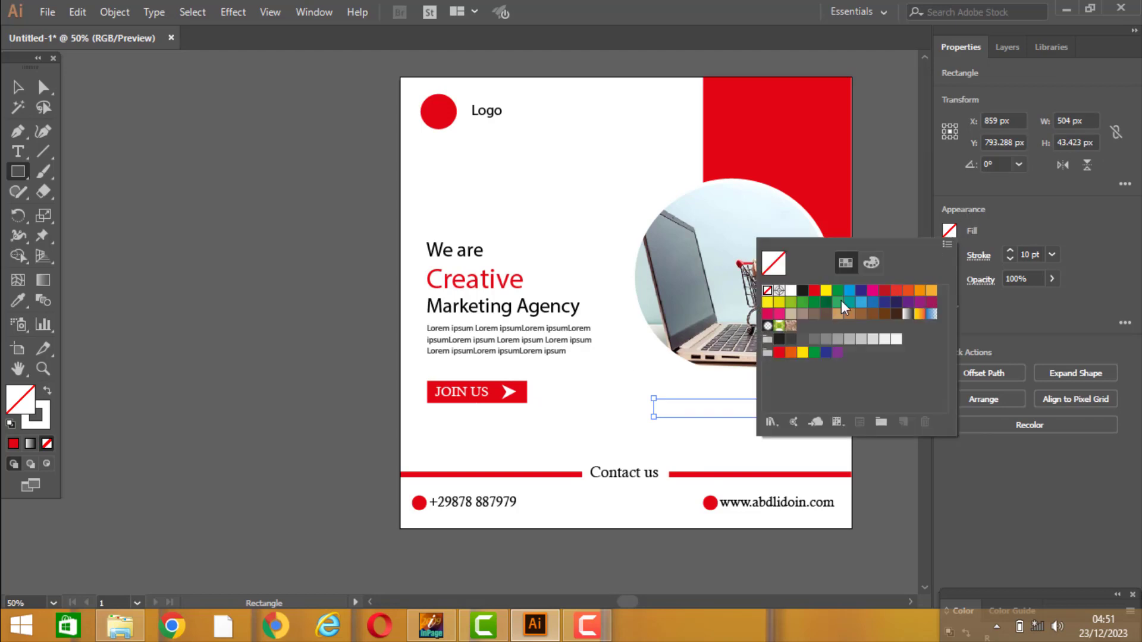
left_click(872, 341)
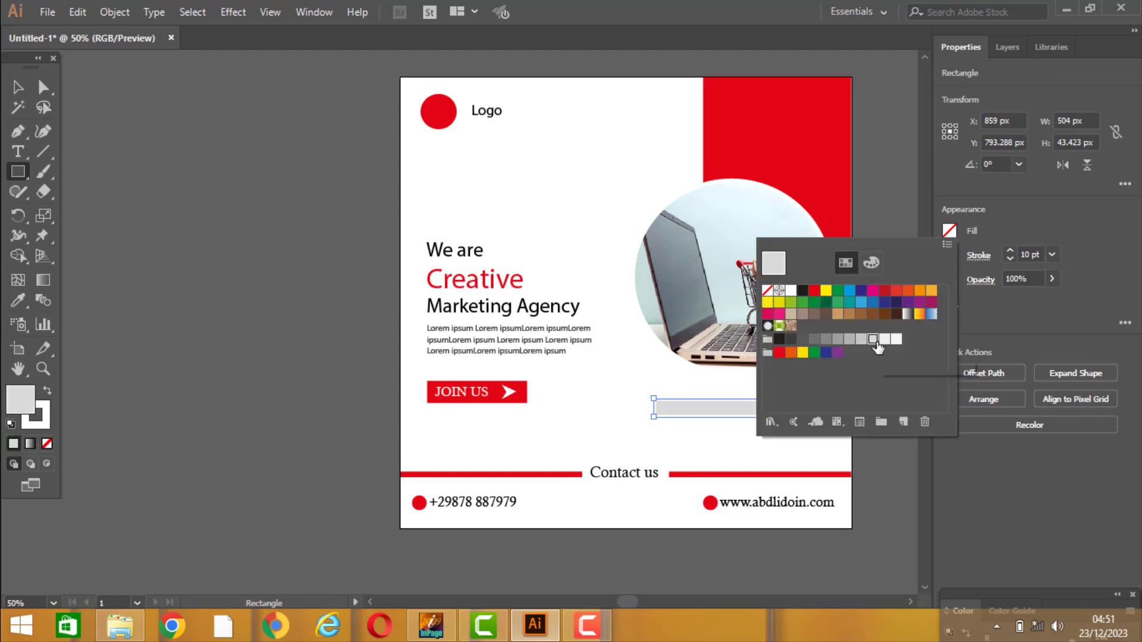
key("Escape")
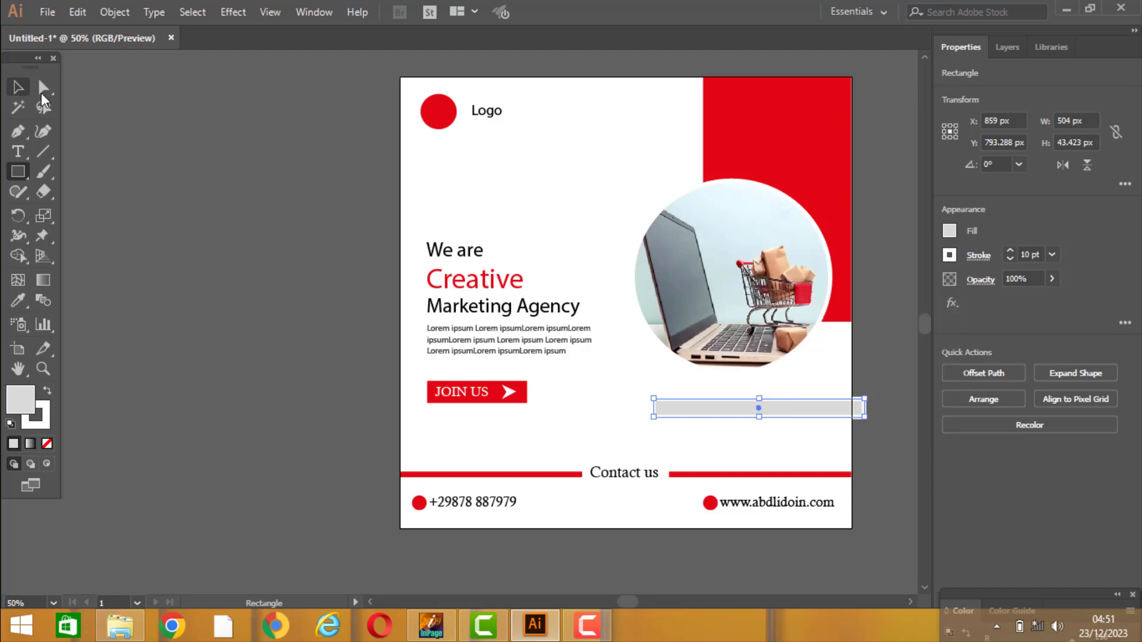
Step: Copy the grey bar and paste three copies, stacking all four bars vertically
left_click(73, 13)
left_click(103, 92)
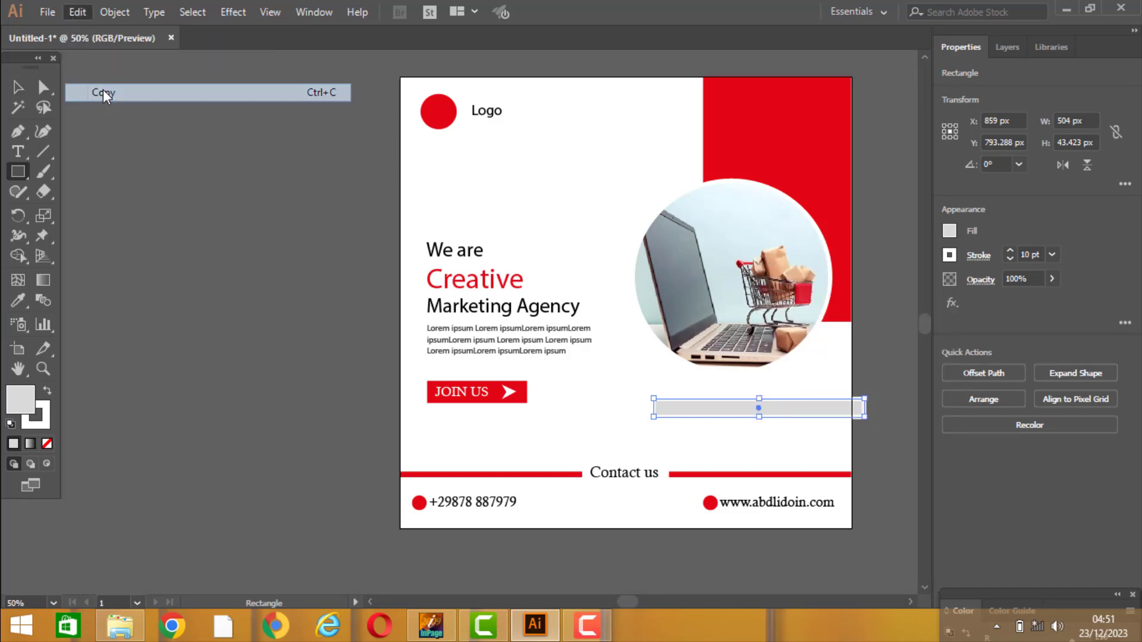
key("ctrl+v")
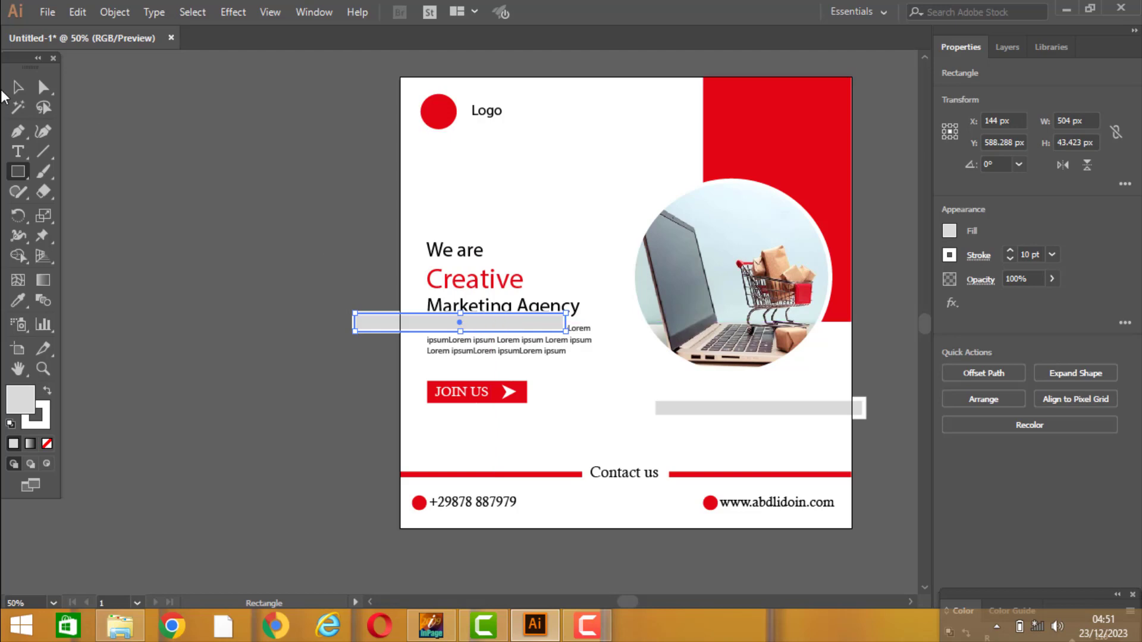
key("v")
mouse_move(531, 321)
left_mouse_down()
mouse_move(726, 422)
mouse_move(835, 431)
left_mouse_up()
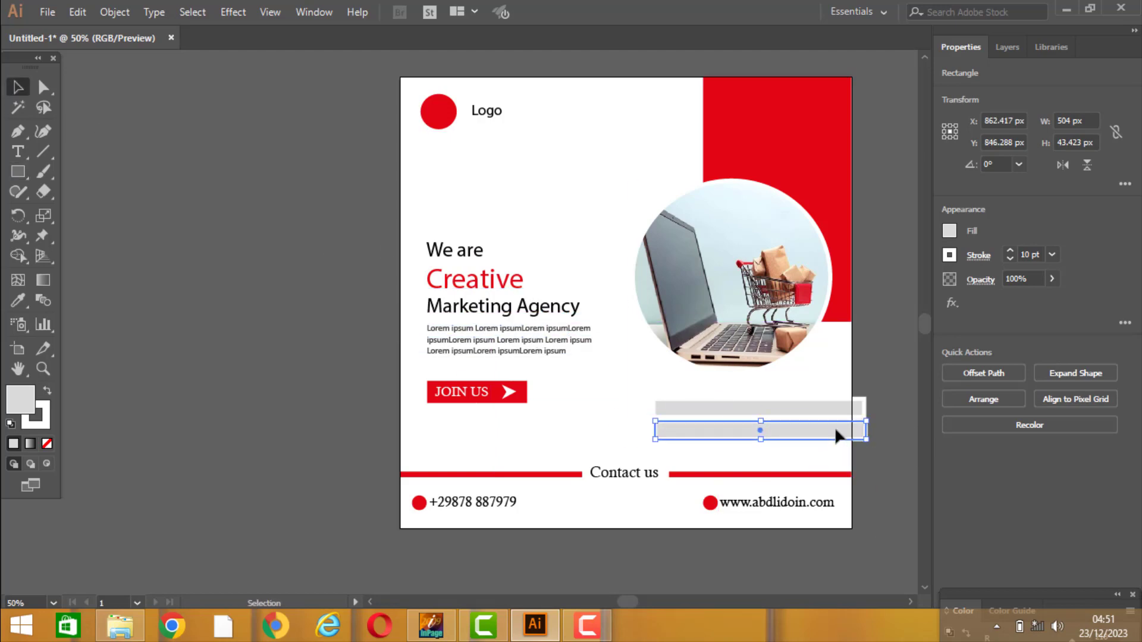
key("ctrl+v")
left_click_drag(516, 324, 809, 388)
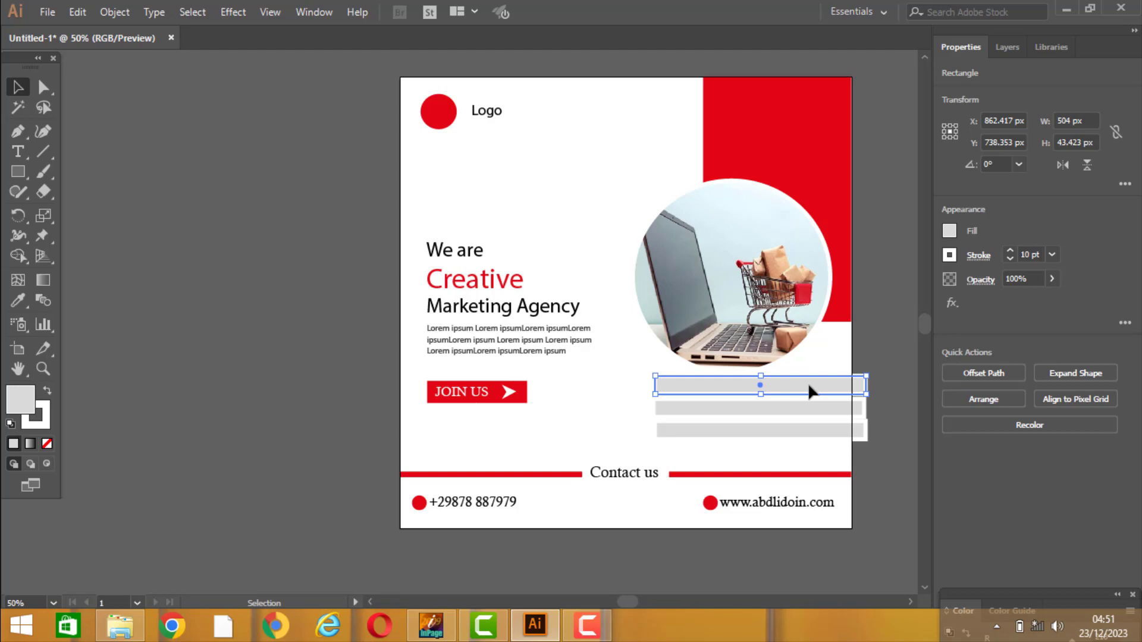
key("ctrl+v")
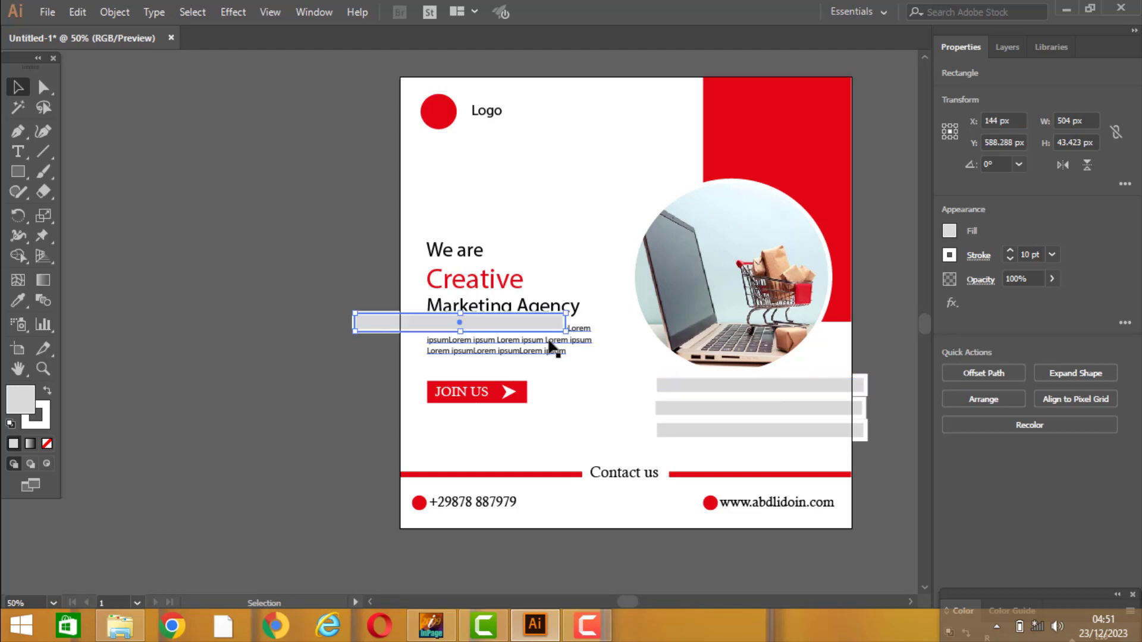
mouse_move(561, 328)
left_mouse_down()
mouse_move(830, 462)
mouse_move(857, 455)
left_mouse_up()
left_click(888, 372)
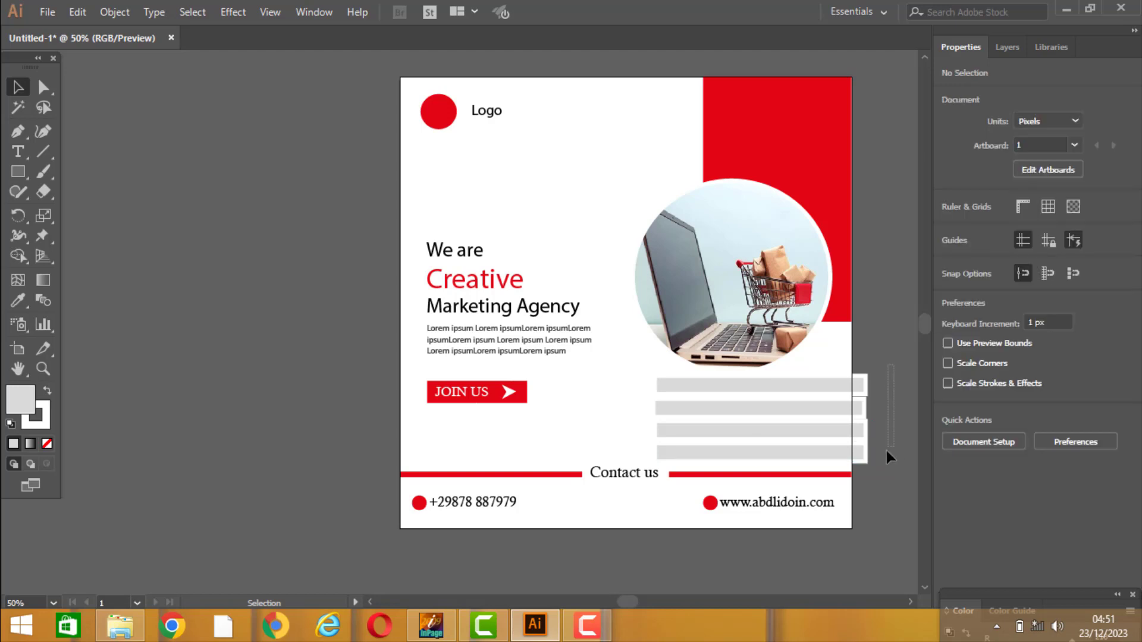
Step: Set the four grey bars' stroke weight to 0 and squeeze them closer together
left_click_drag(886, 451, 850, 470)
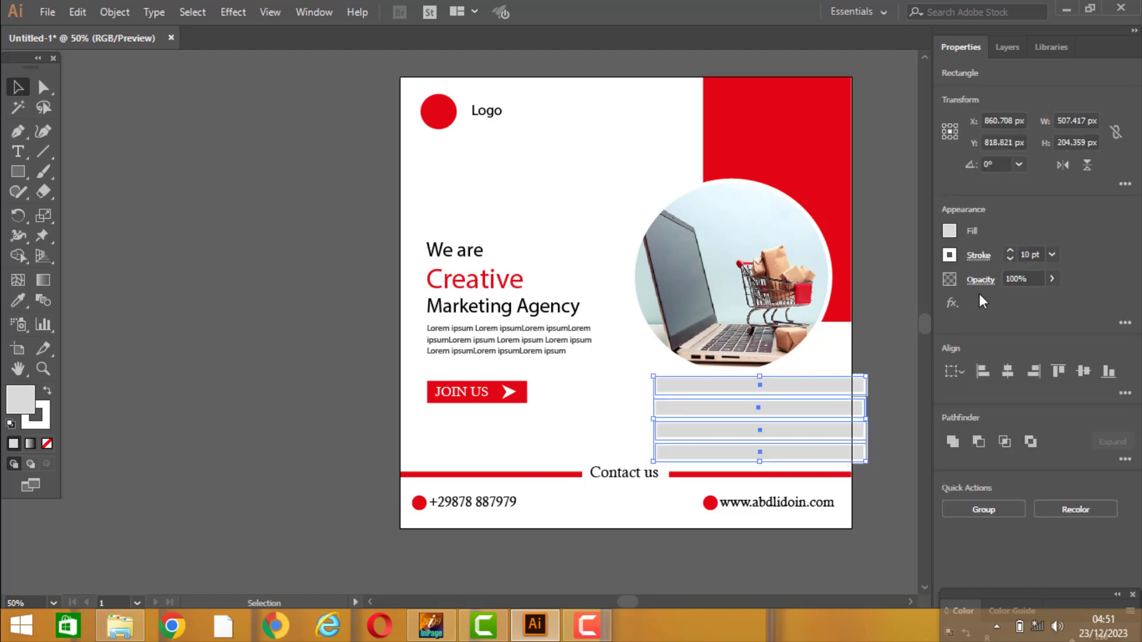
left_click(1032, 254)
type("0")
key("Return")
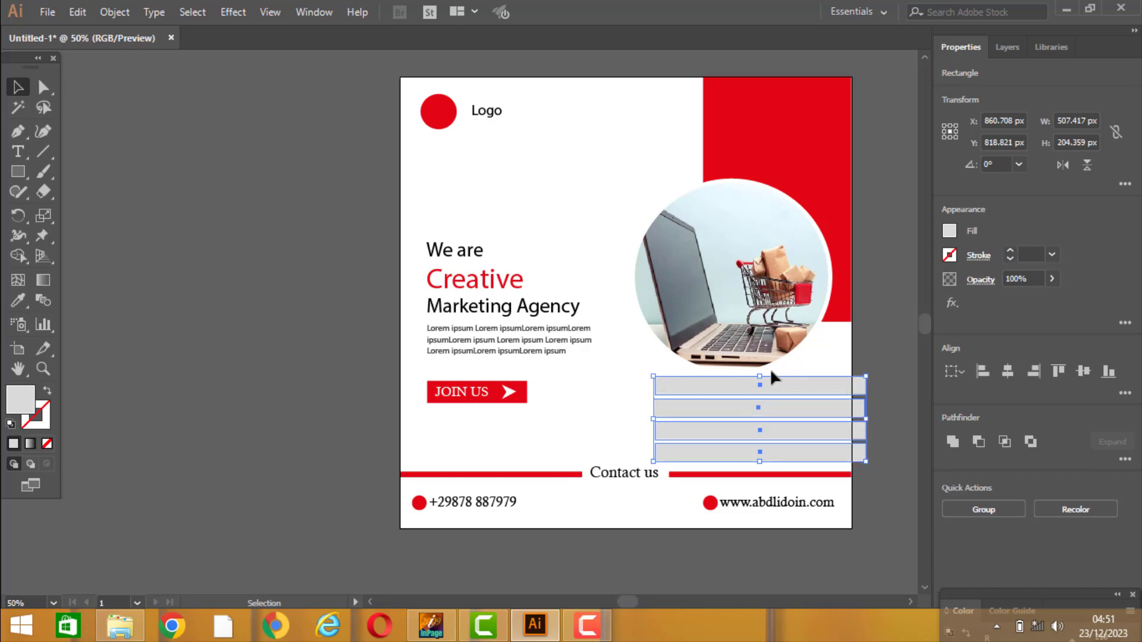
left_click_drag(759, 376, 764, 413)
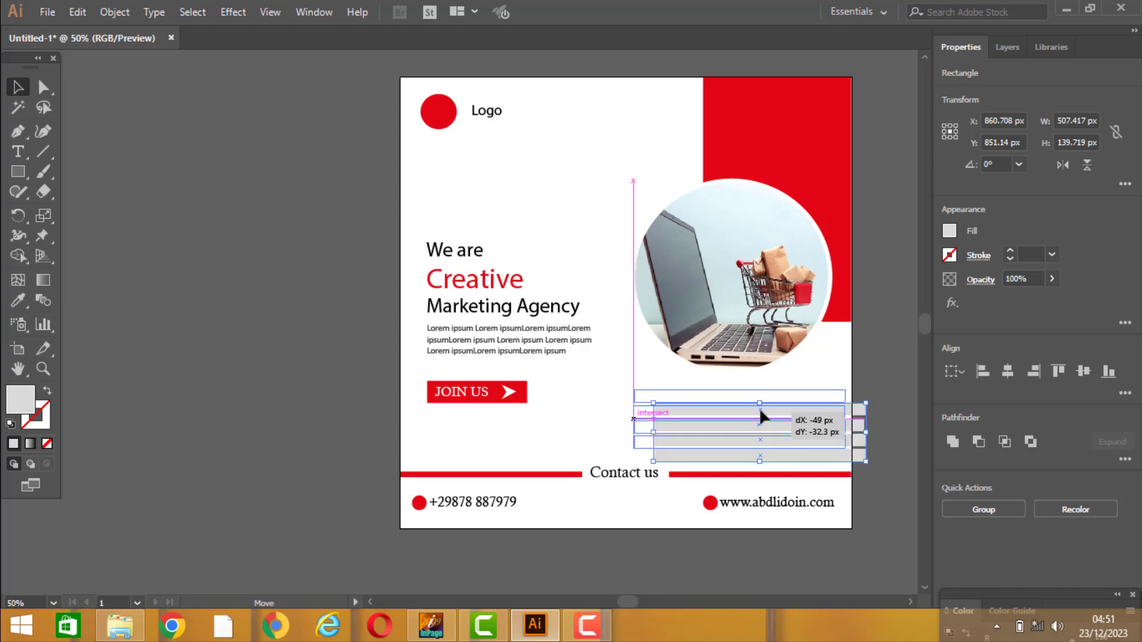
Step: Narrow the bars to 471 px, fade them to 31% opacity, and move them up
left_click_drag(639, 419, 655, 419)
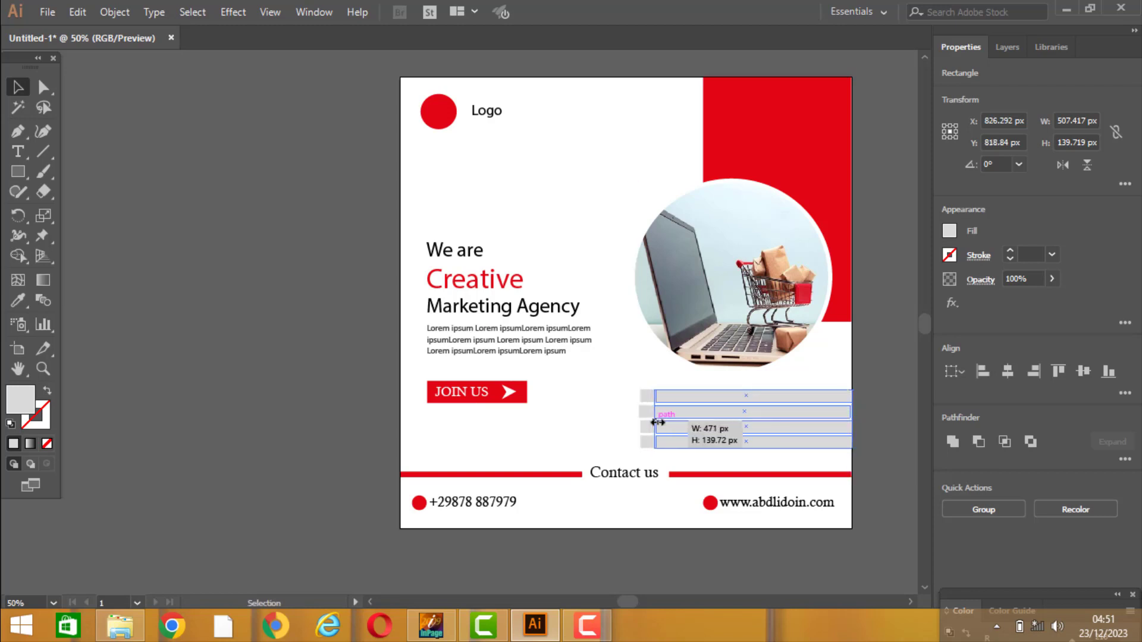
left_click(1052, 278)
left_click(998, 301)
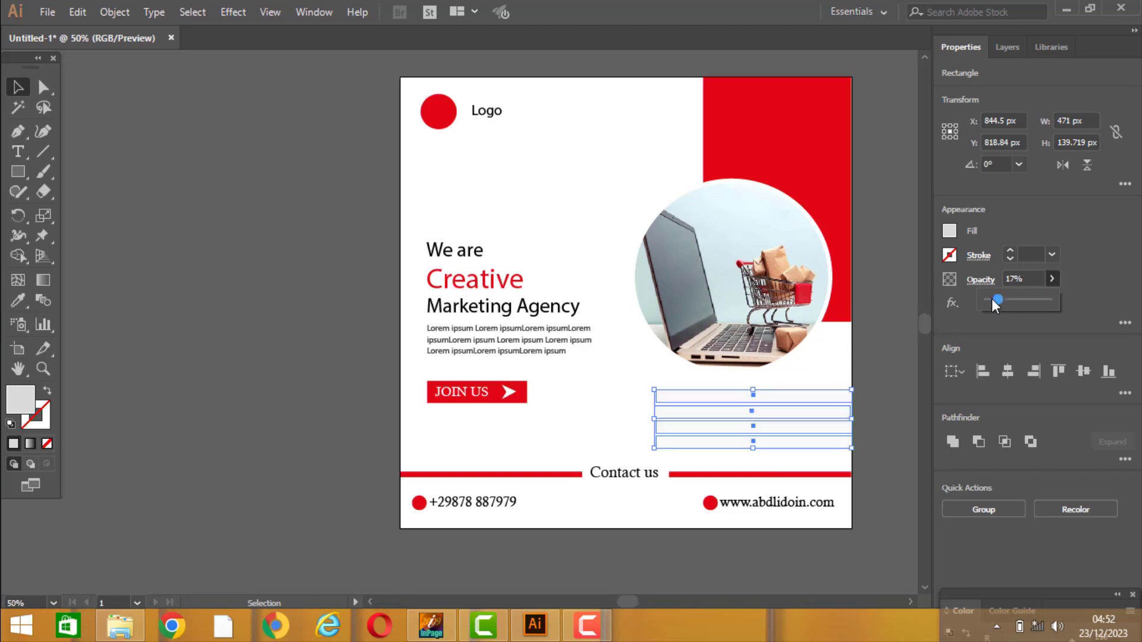
left_click(891, 355)
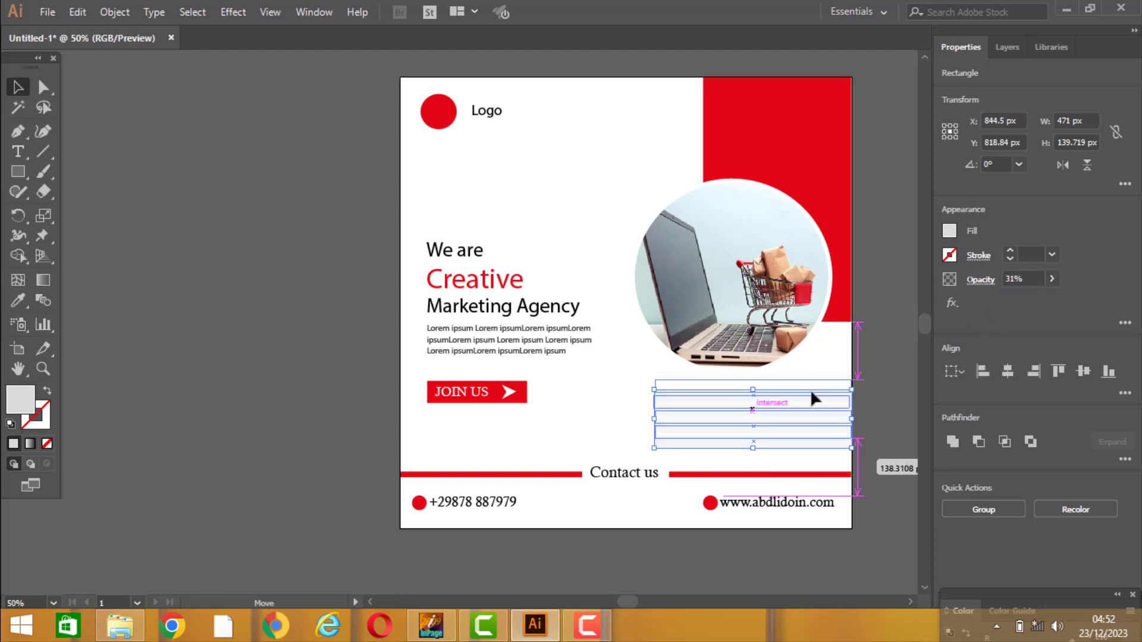
left_click_drag(810, 395, 812, 386)
left_click(893, 466)
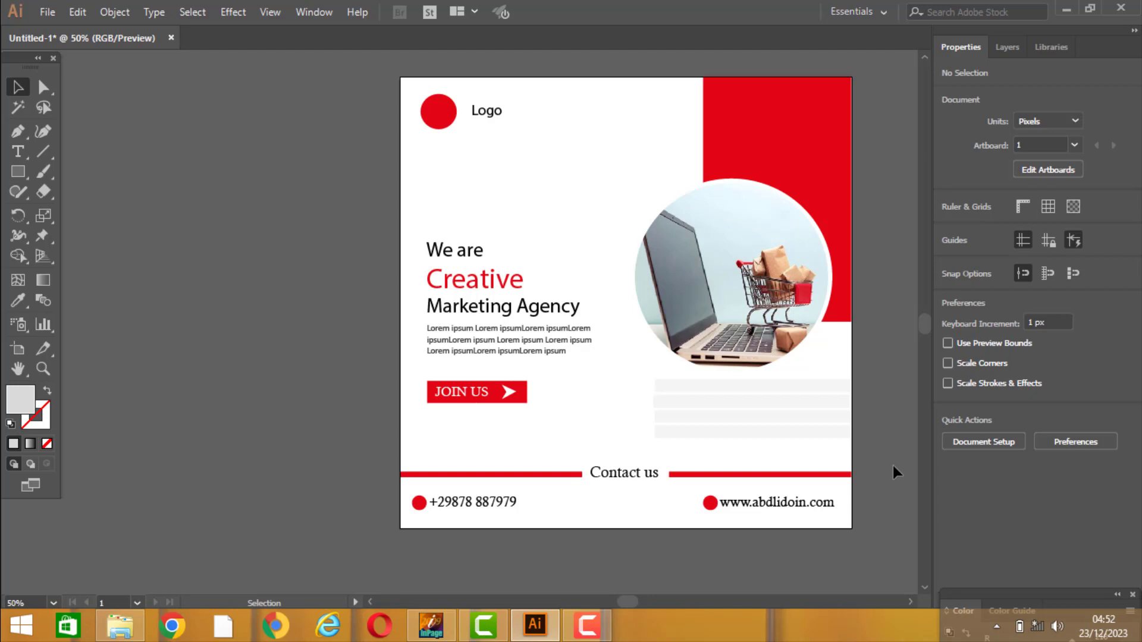
Step: Select the four faded bars and stretch their left edge out to about 633 px wide
left_click_drag(854, 364, 632, 447)
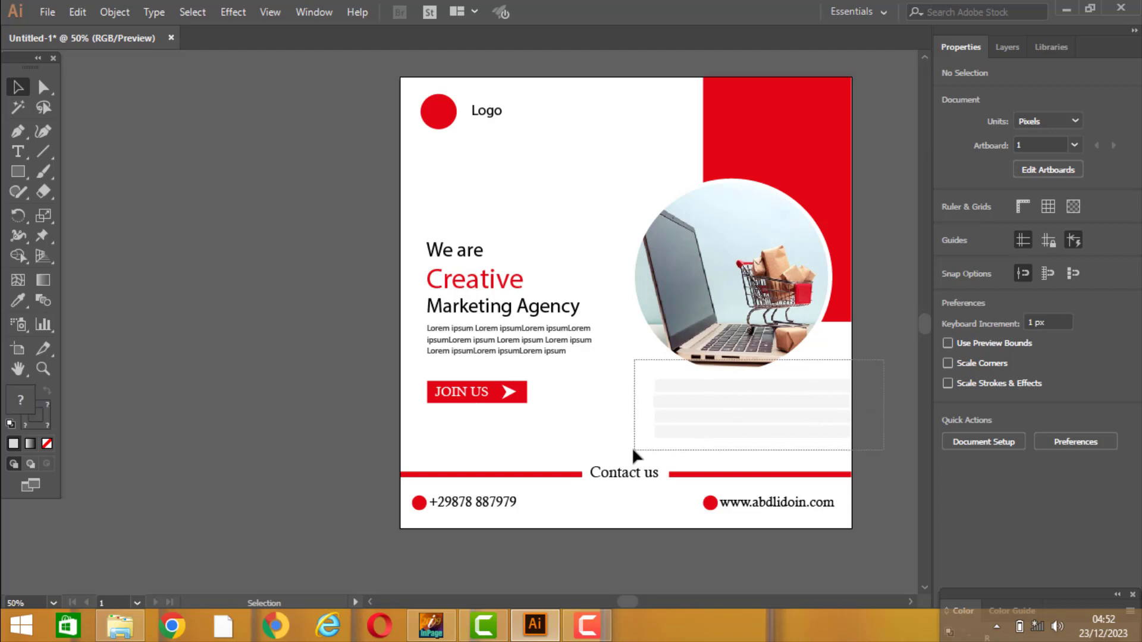
mouse_move(883, 380)
left_mouse_down()
mouse_move(644, 417)
mouse_move(583, 410)
left_mouse_up()
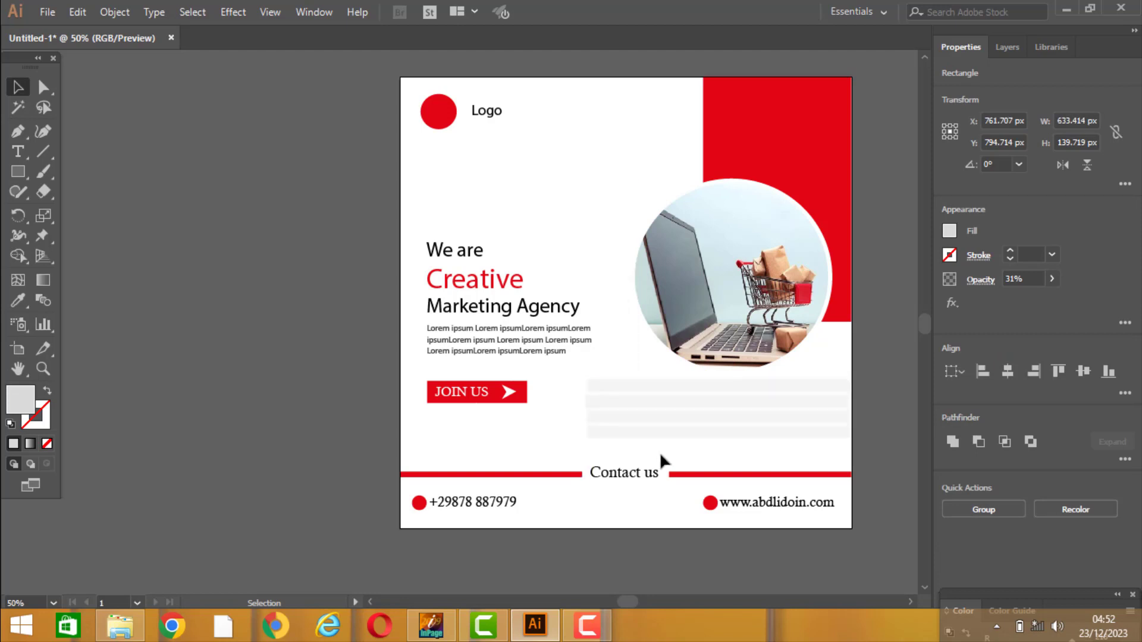
left_click(659, 452)
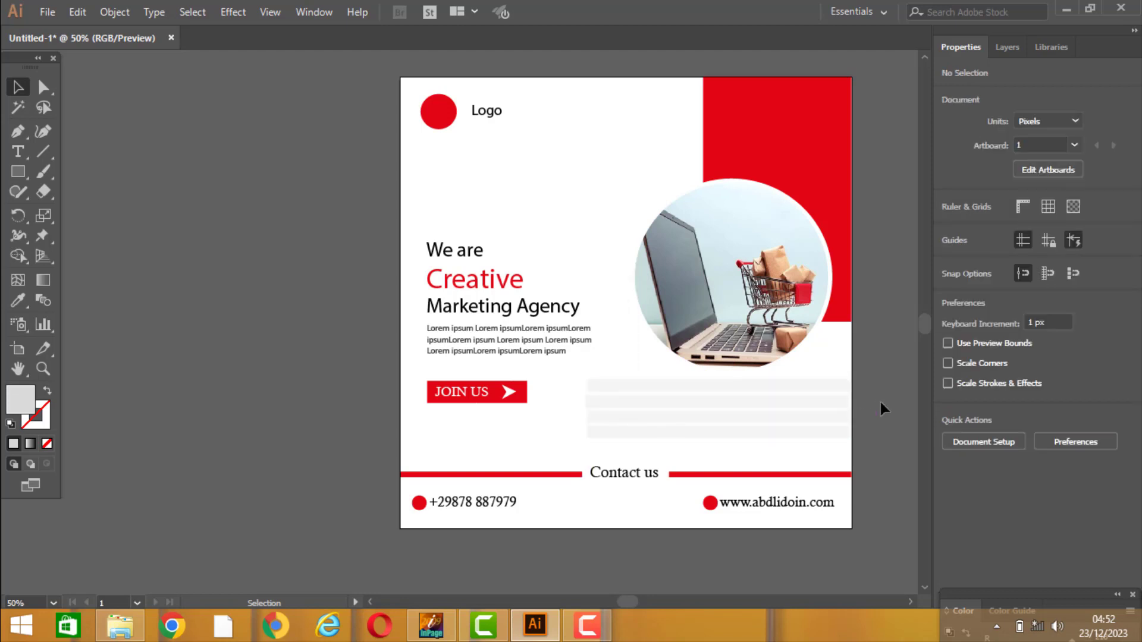